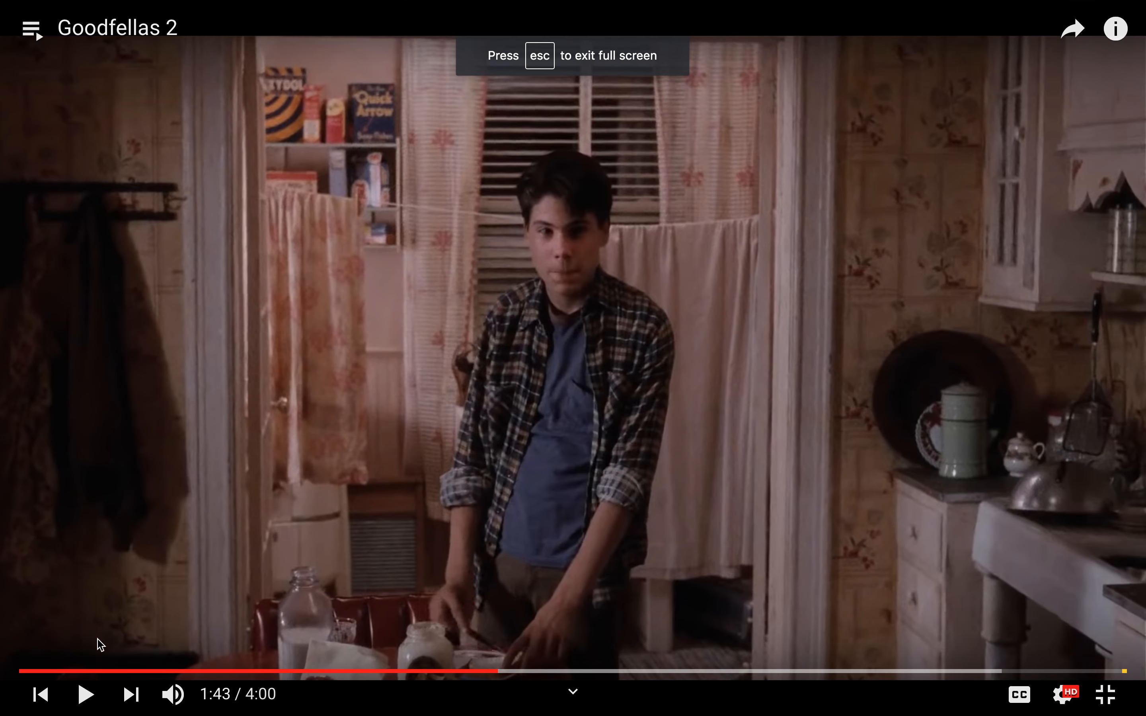
Watch the Goodfellas 2 clip up to about 2:40, close its browser page and switch to Premiere Pro
left_click(90, 702)
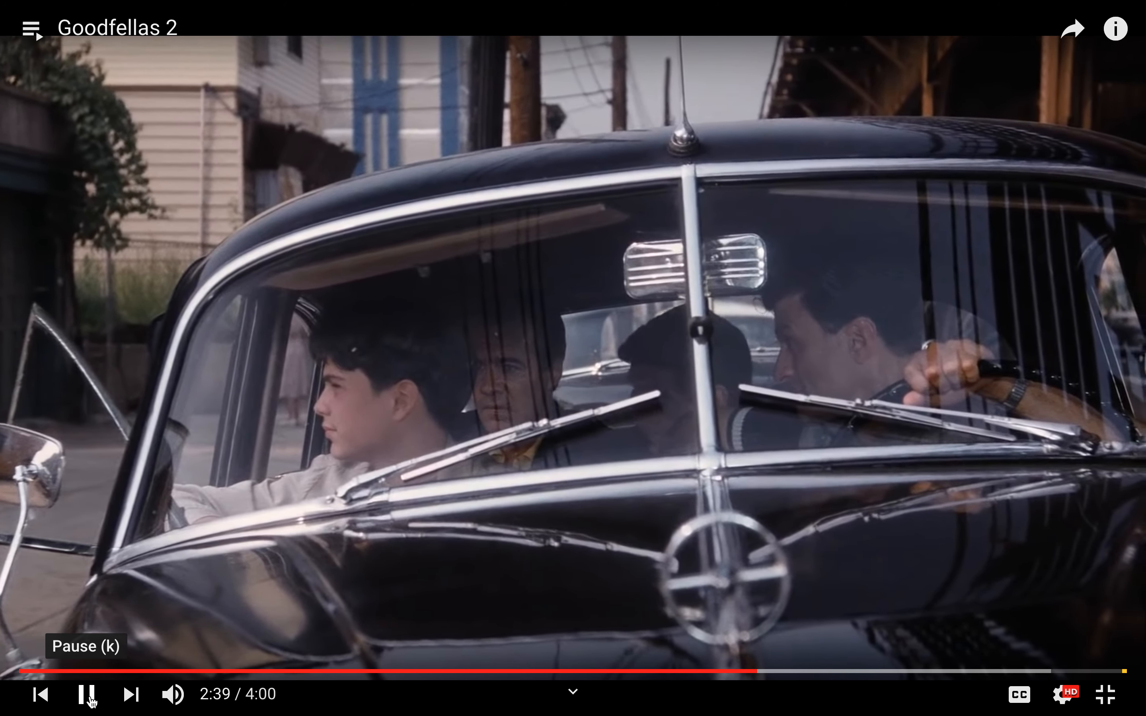
left_click(91, 701)
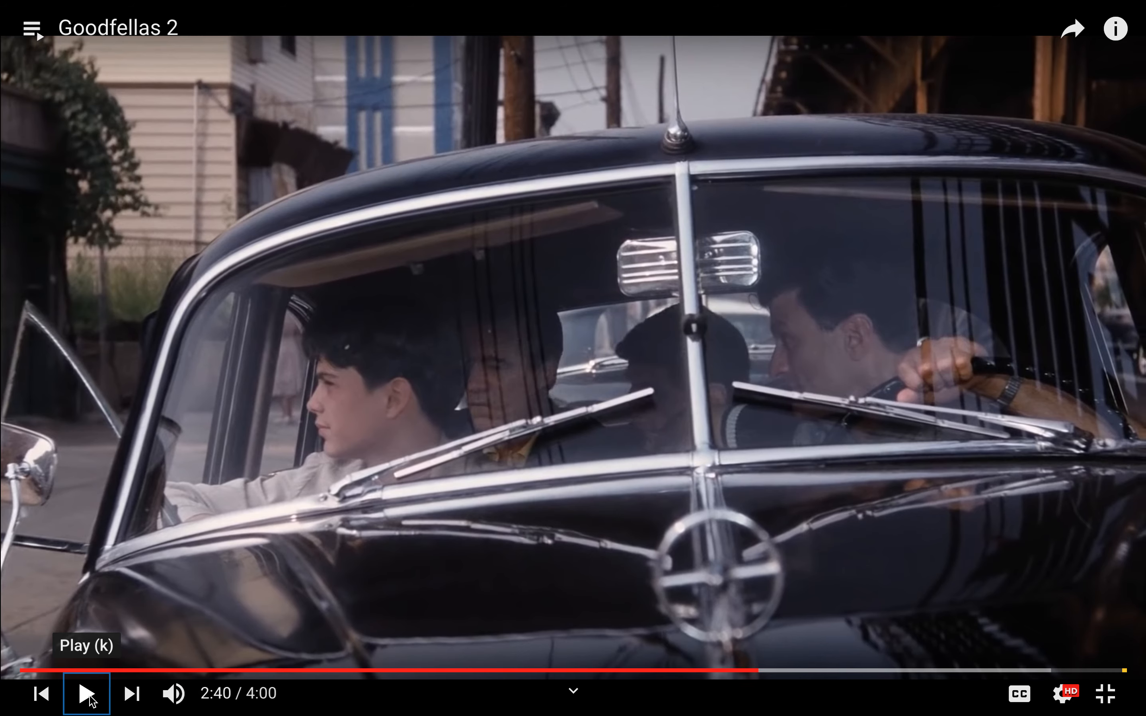
key("Escape")
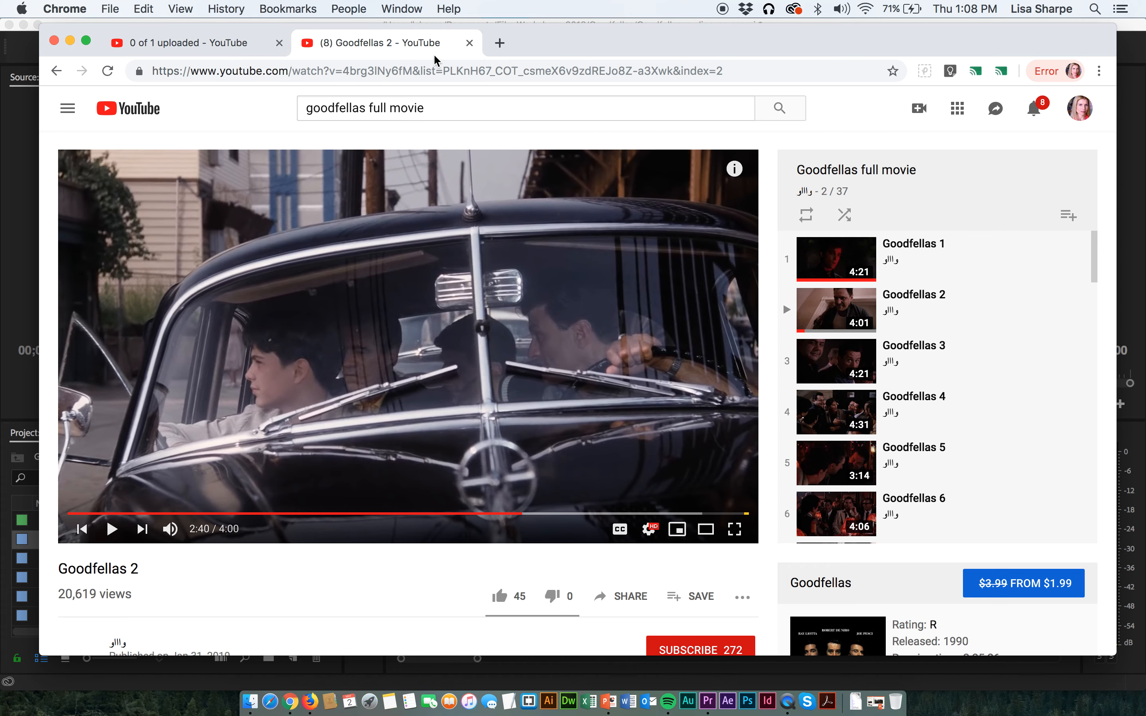
left_click(470, 42)
left_click(13, 232)
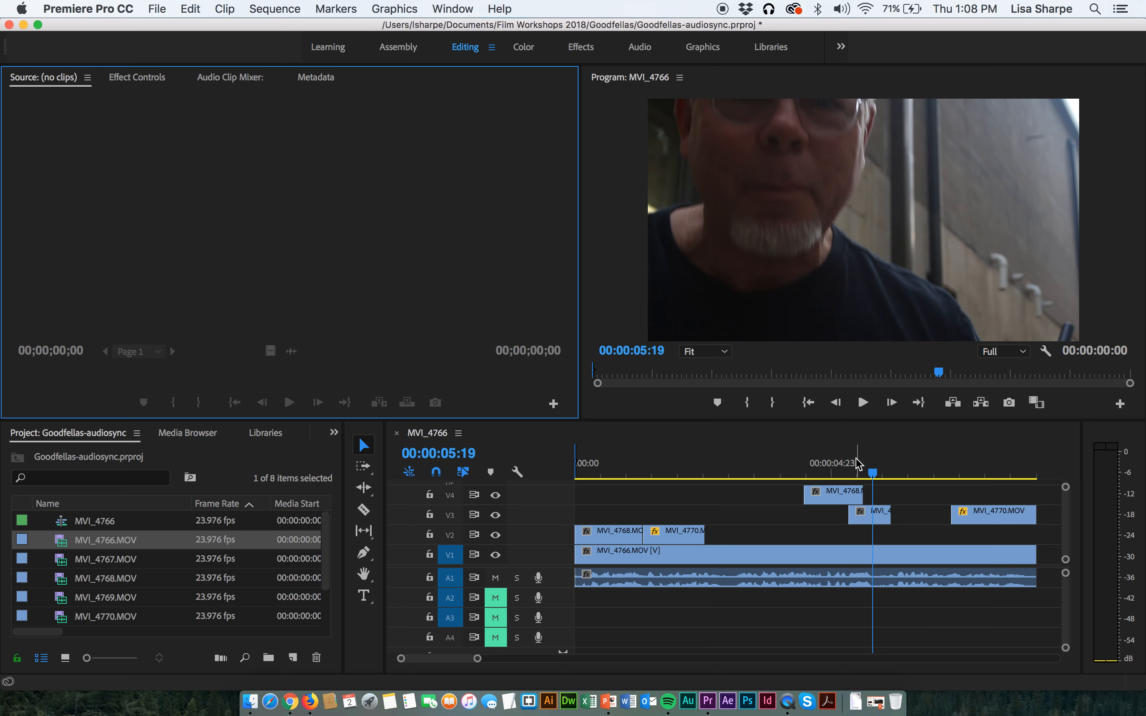
Return the playhead to the start of the MVI_4766 sequence and play the finished edit through to its end
left_click_drag(873, 469, 526, 473)
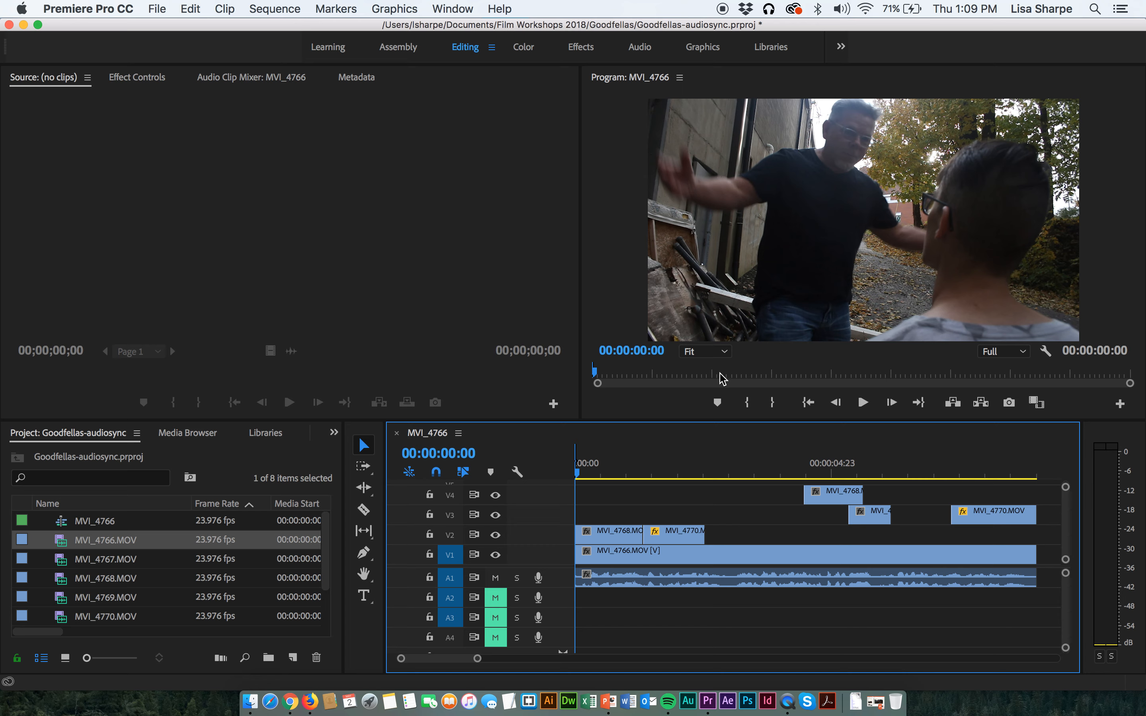
left_click(724, 353)
left_click(724, 353)
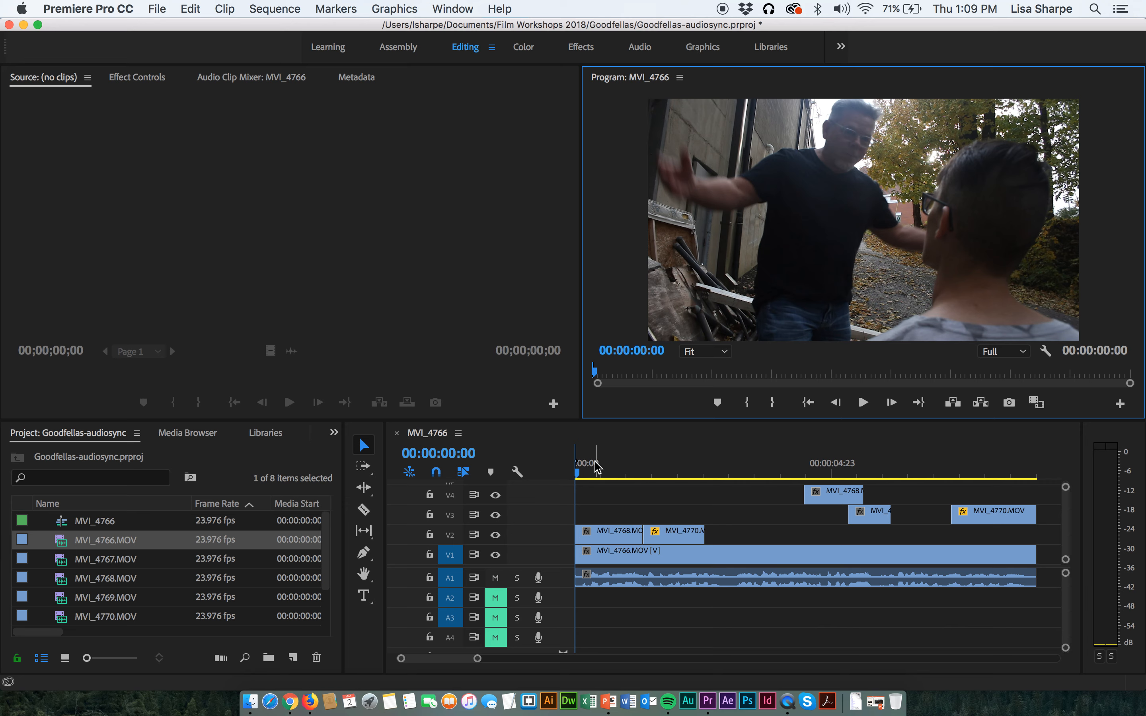
left_click(578, 473)
key("space")
left_click_drag(619, 473, 519, 473)
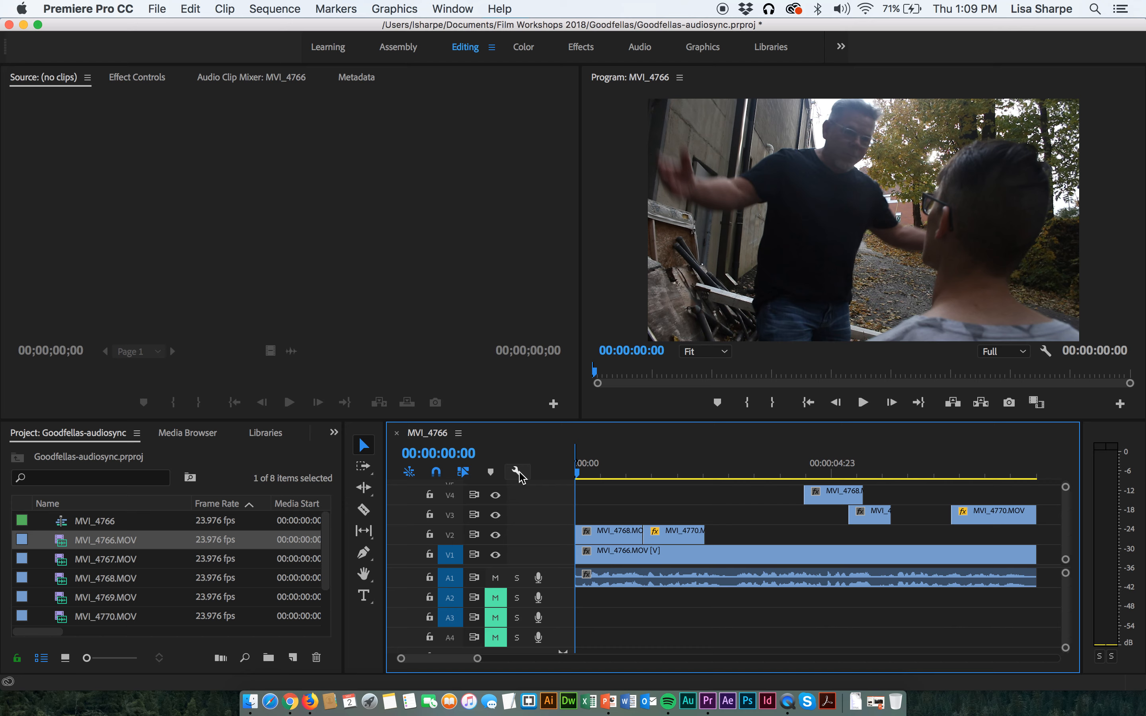
key("space")
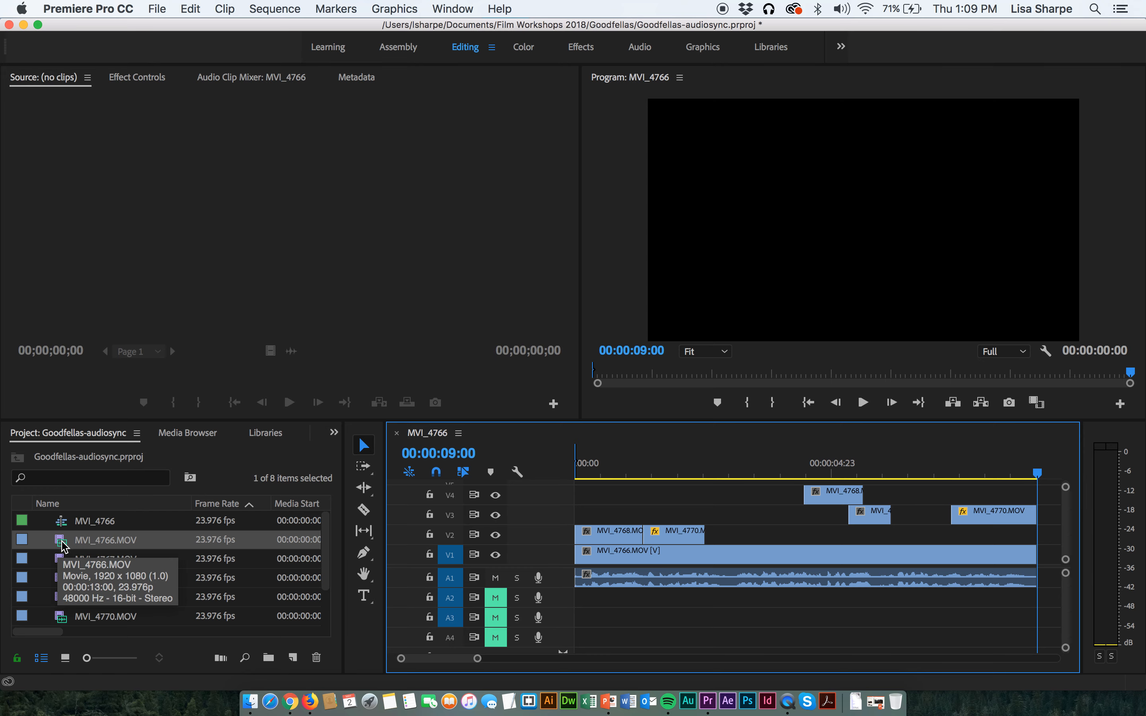
left_click(157, 9)
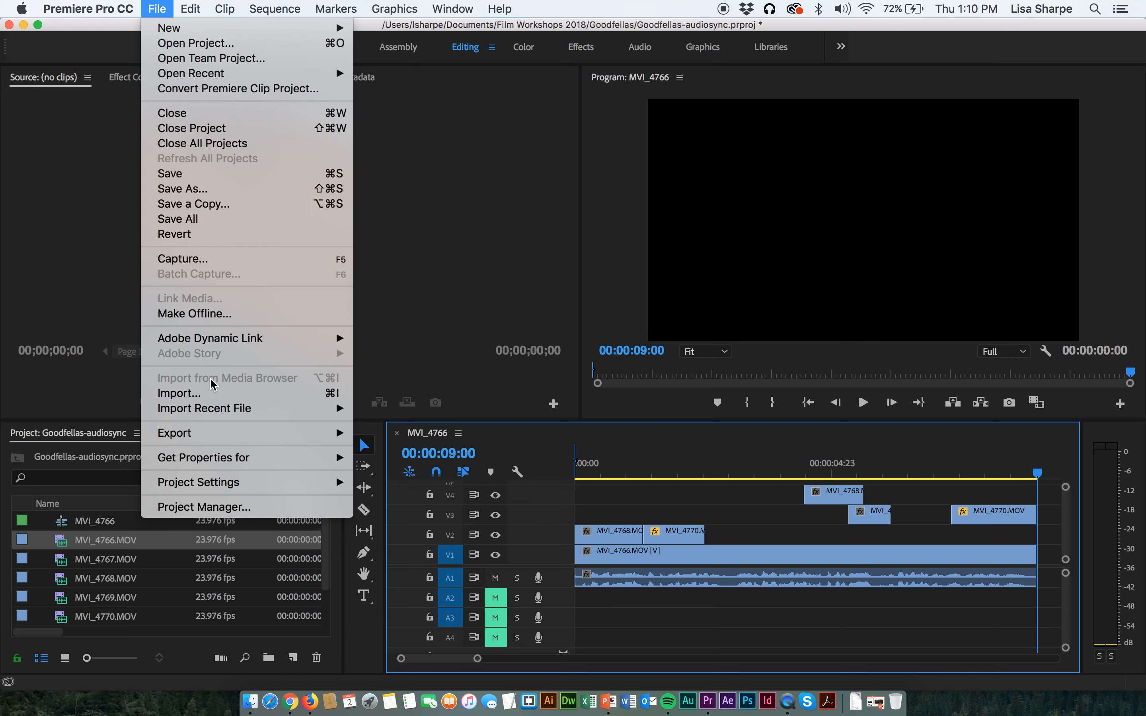
left_click(223, 393)
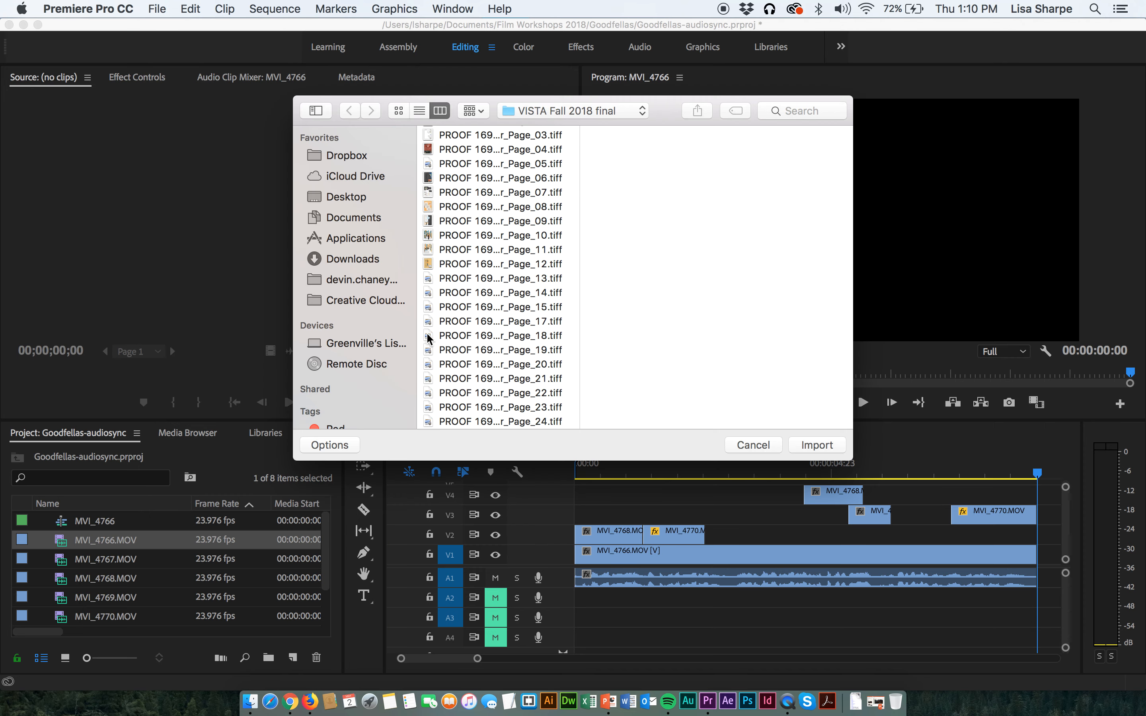
left_click(614, 111)
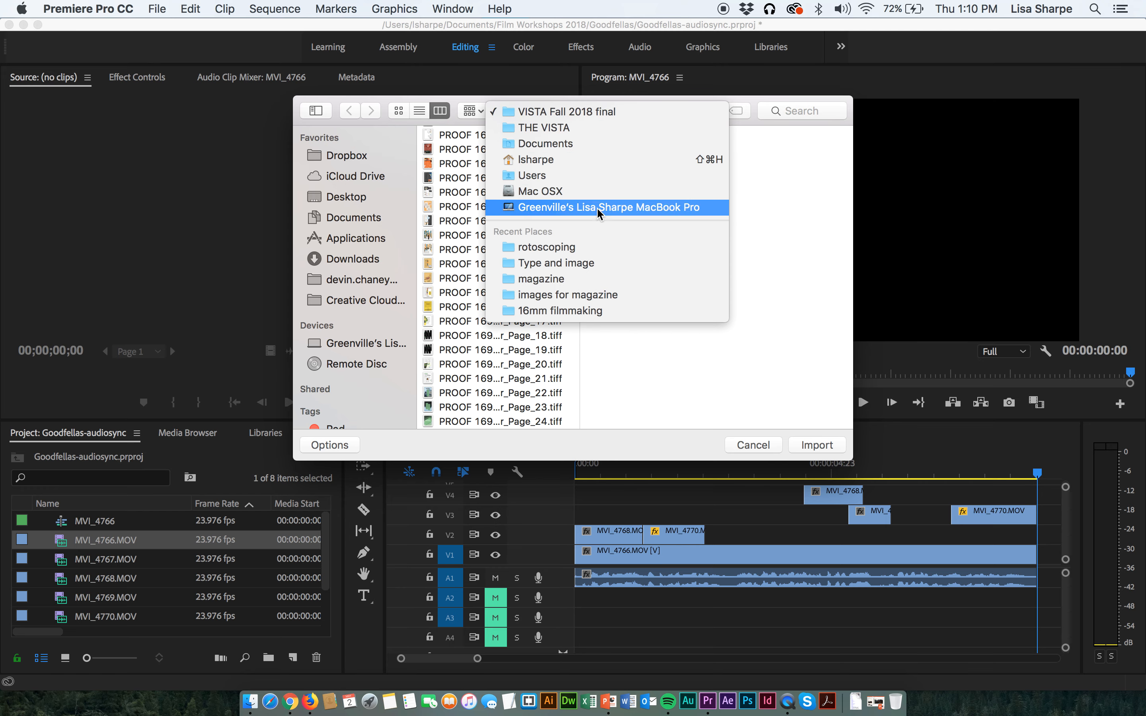
left_click(588, 247)
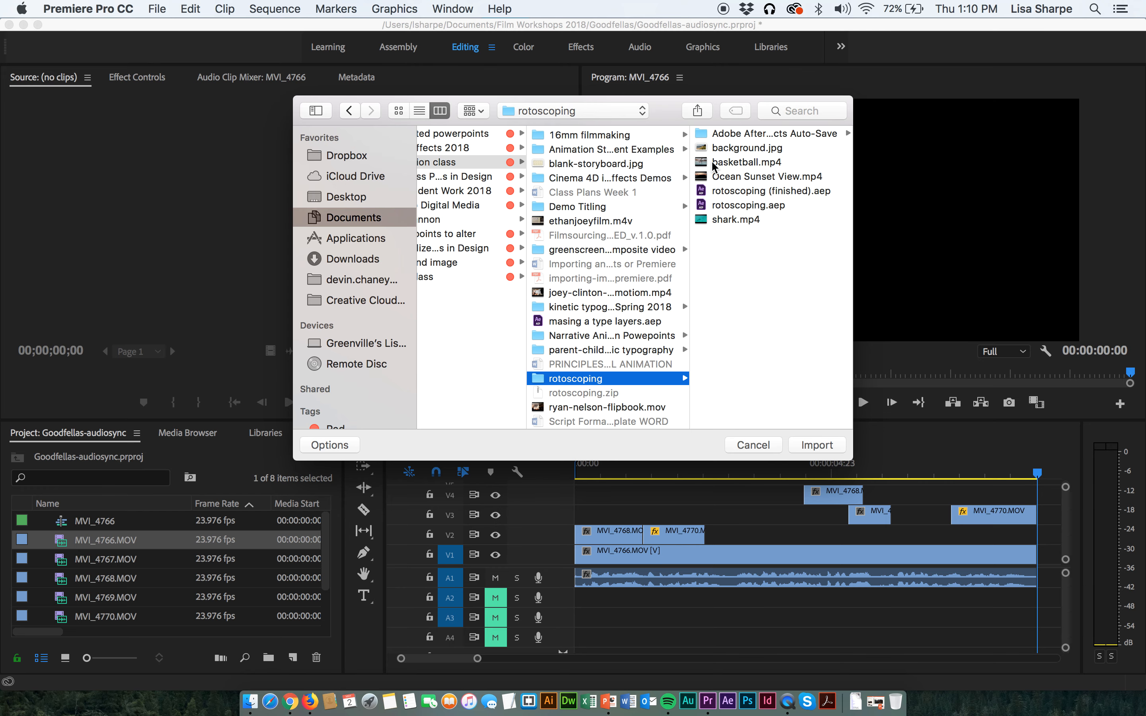
left_click(730, 164)
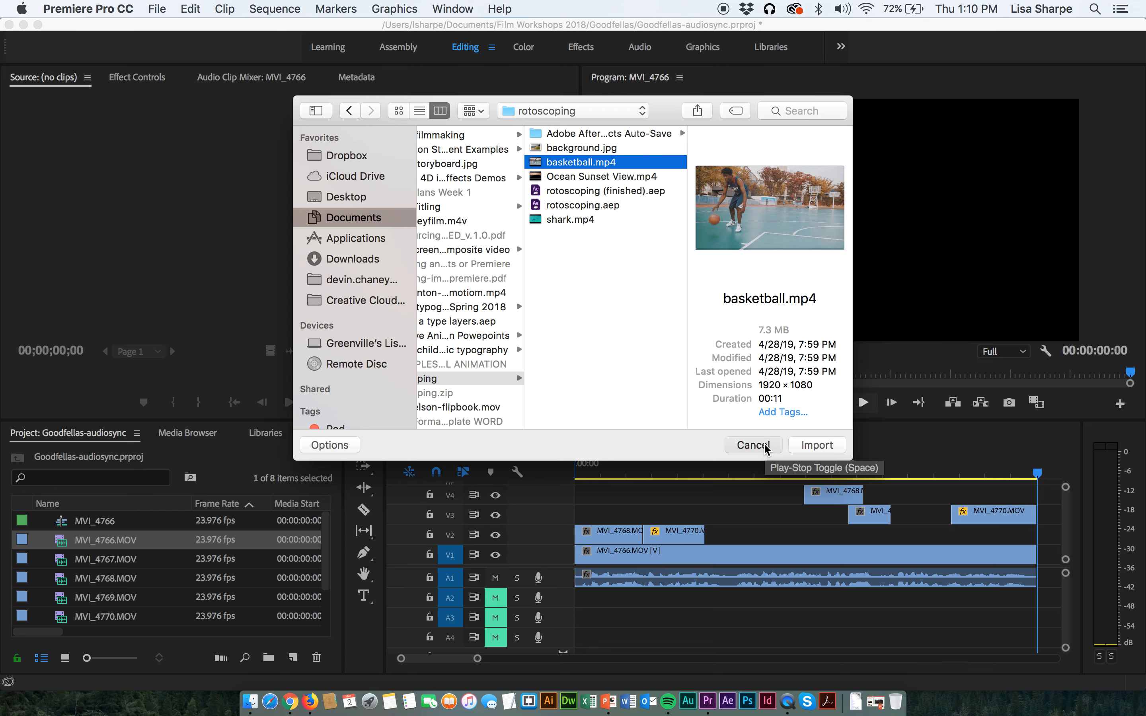
left_click(753, 445)
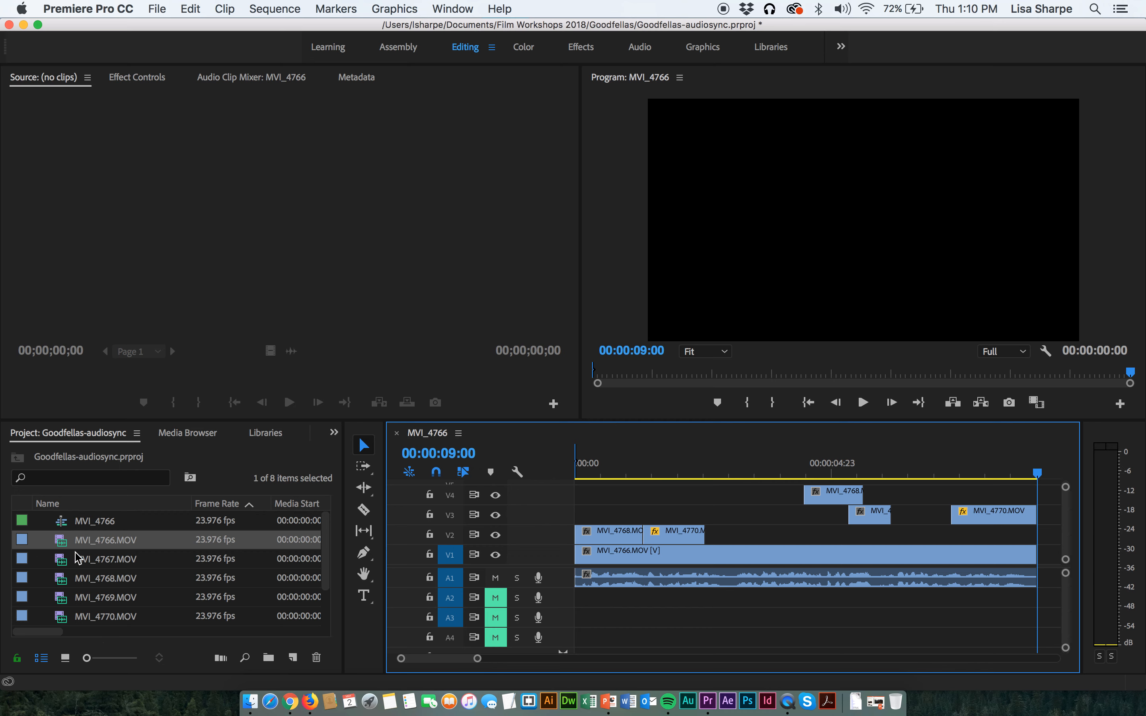
Open MVI_4766.MOV in the Source monitor, preview the footage and return its playhead to the start
left_click(67, 521)
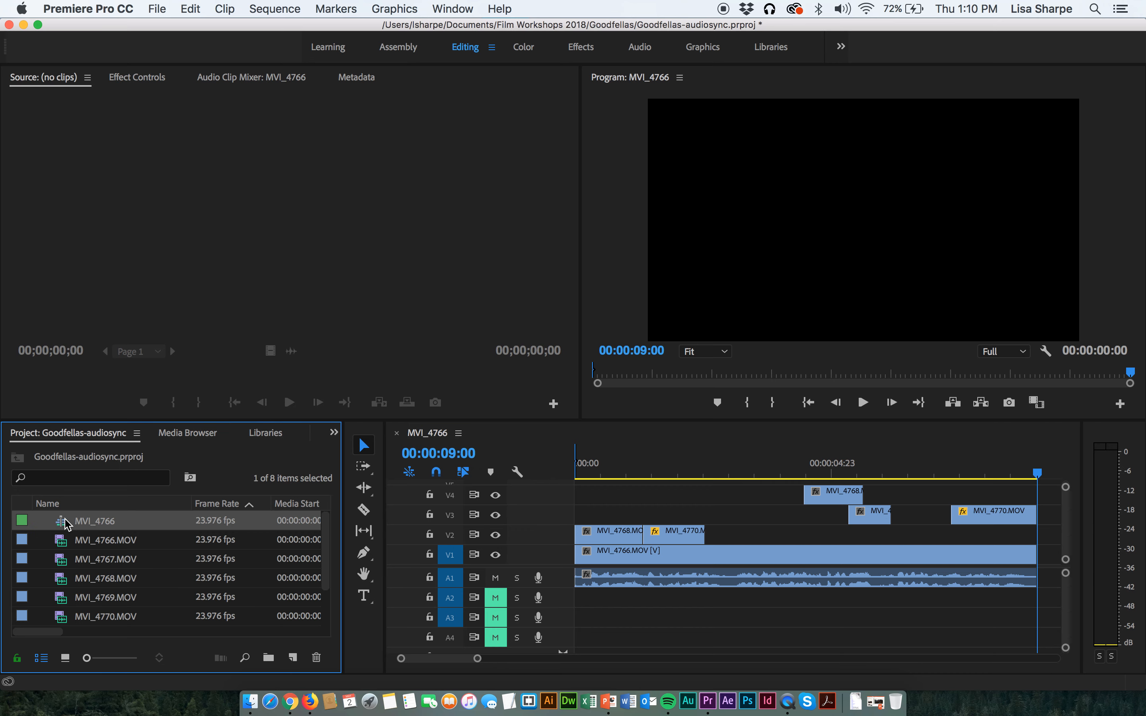
double_click(63, 546)
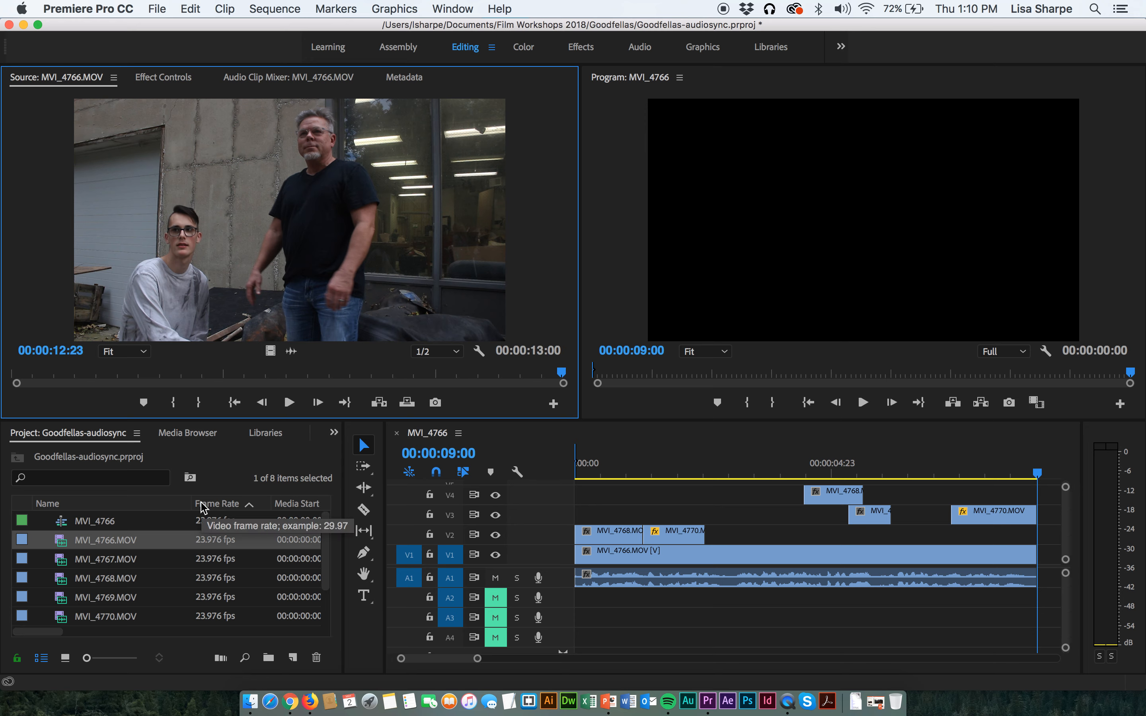
left_click(290, 403)
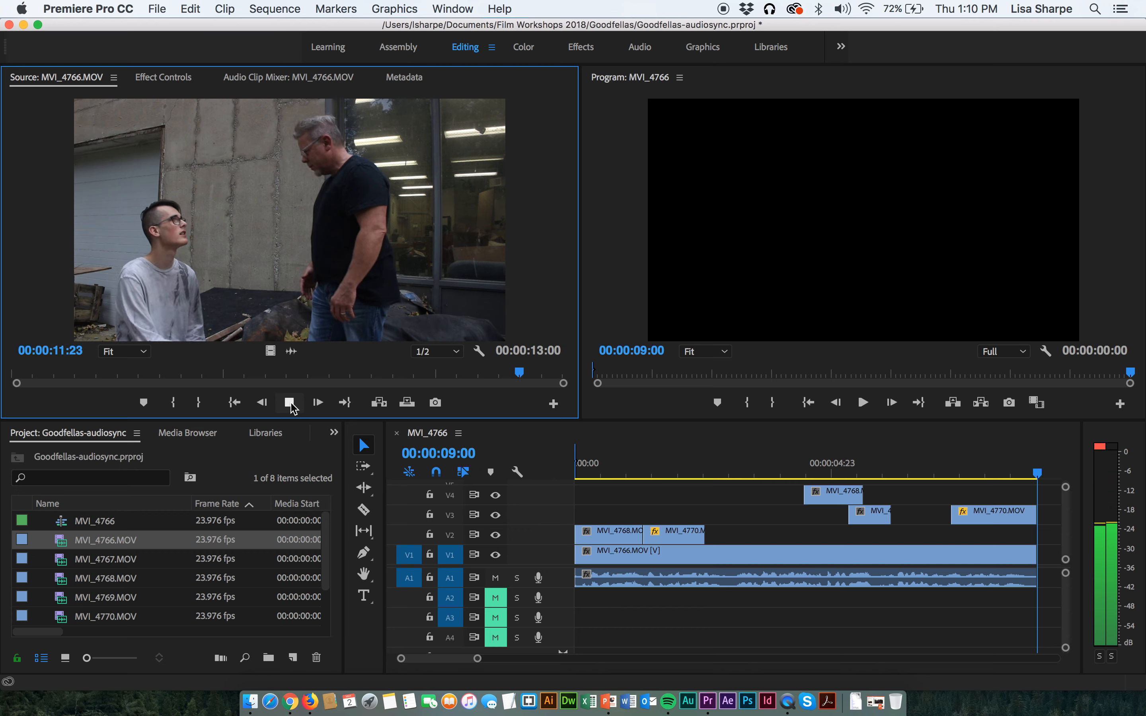
left_click(291, 403)
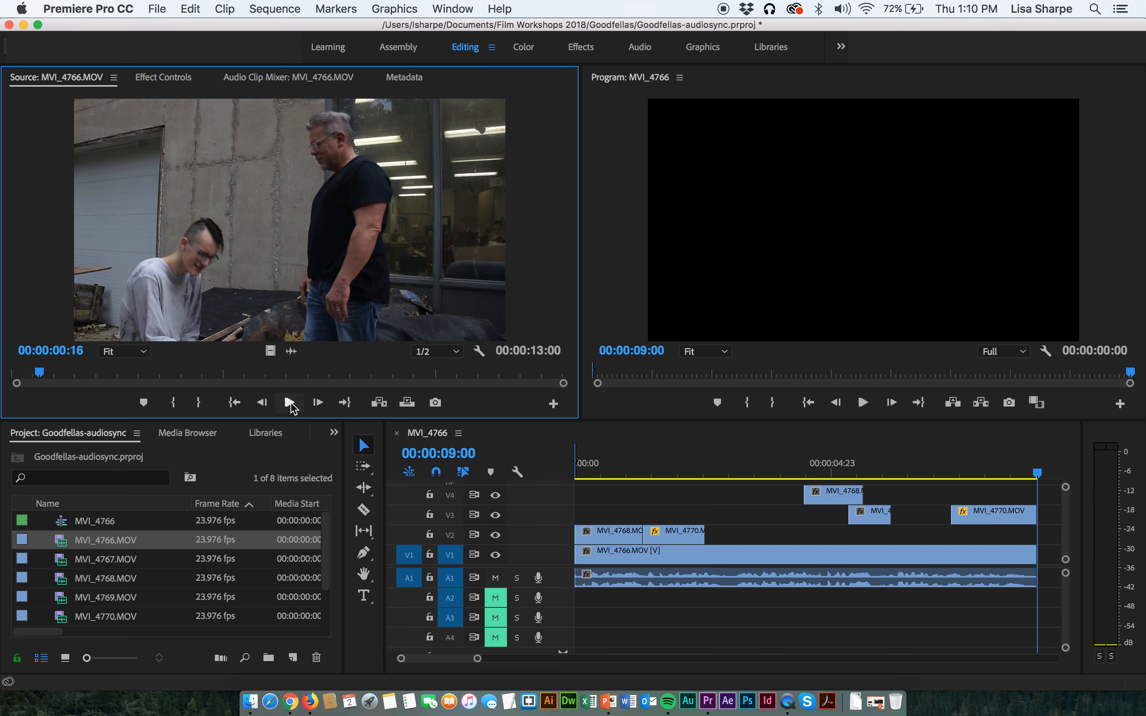
left_click_drag(40, 373, 6, 376)
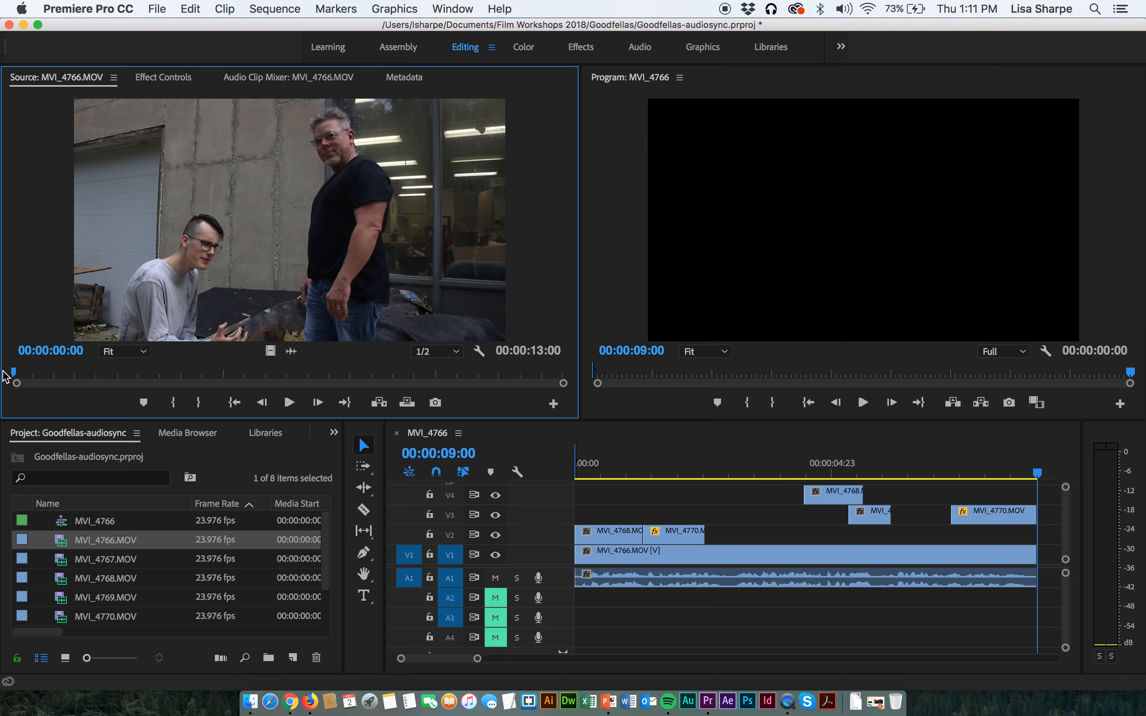
Review the clips MVI_4767.MOV through MVI_4772.MOV one after another in the Source monitor
double_click(64, 563)
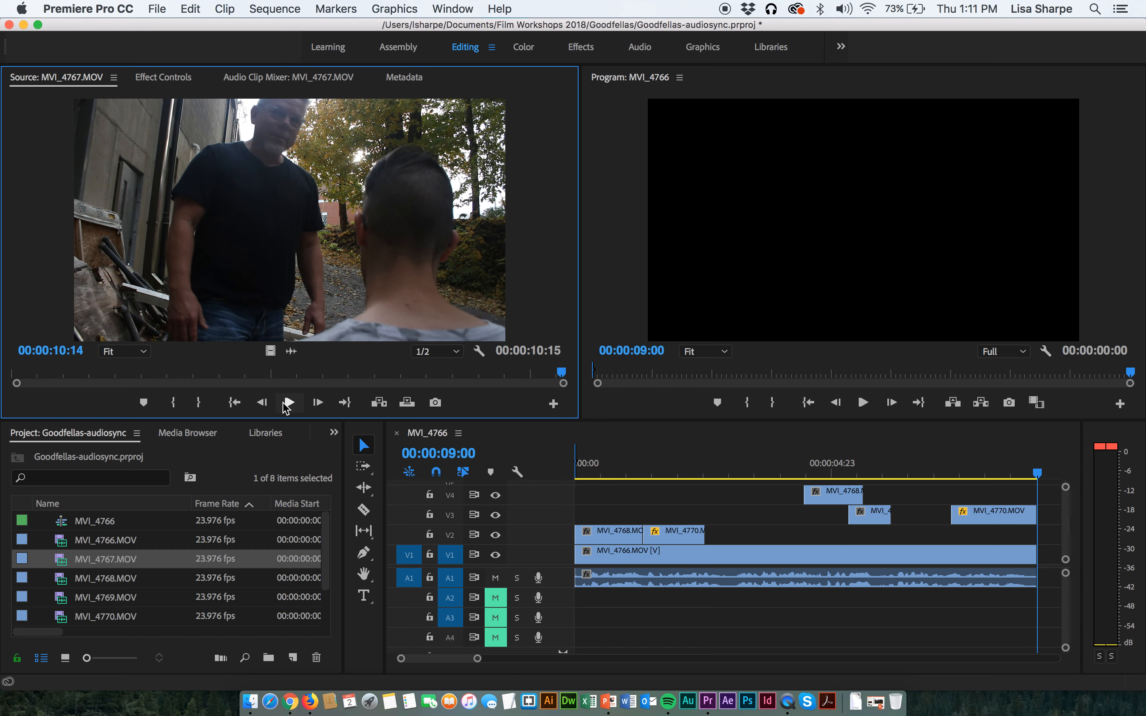
double_click(63, 581)
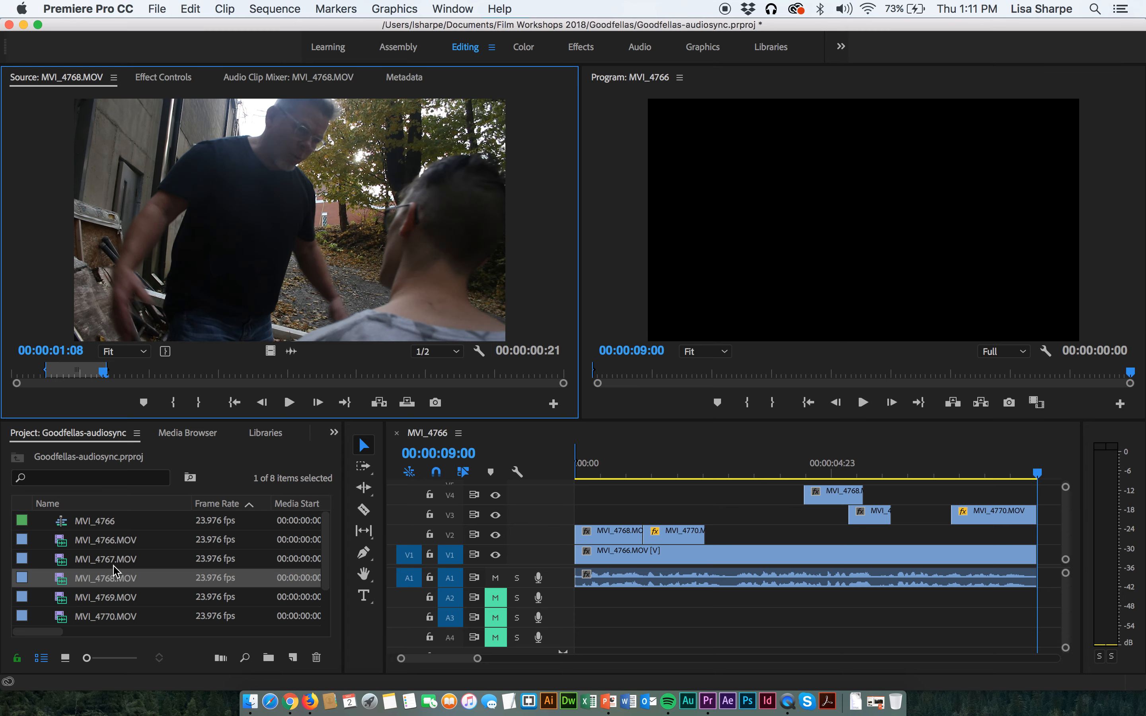
double_click(60, 605)
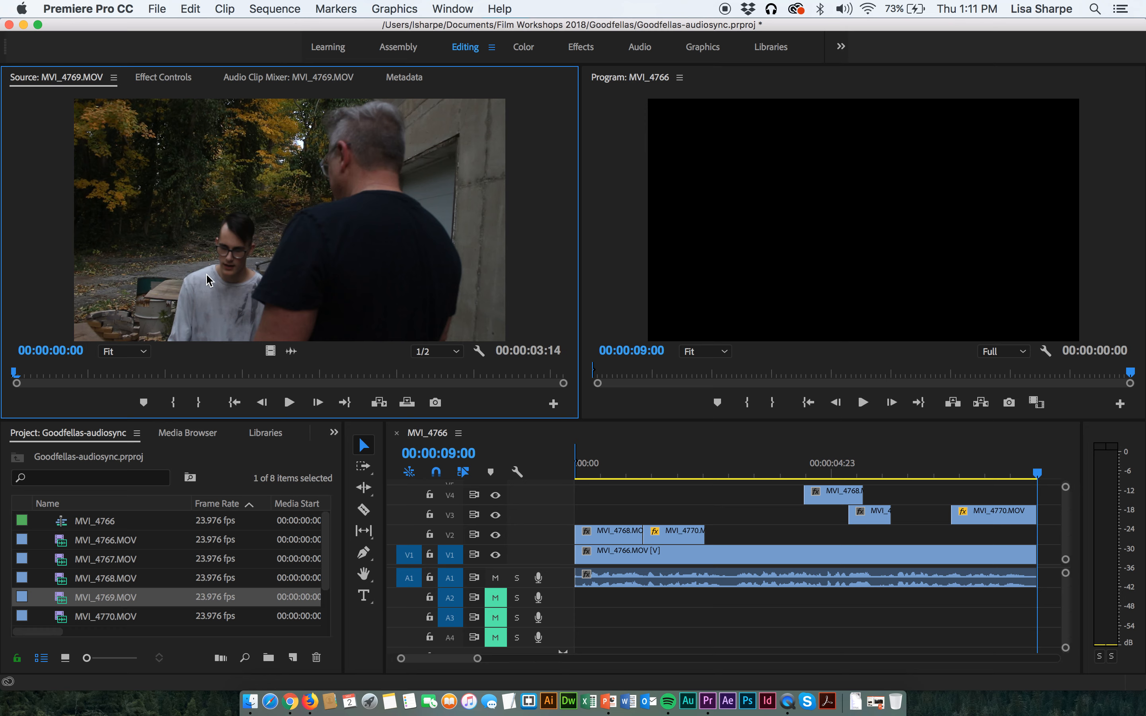
double_click(65, 622)
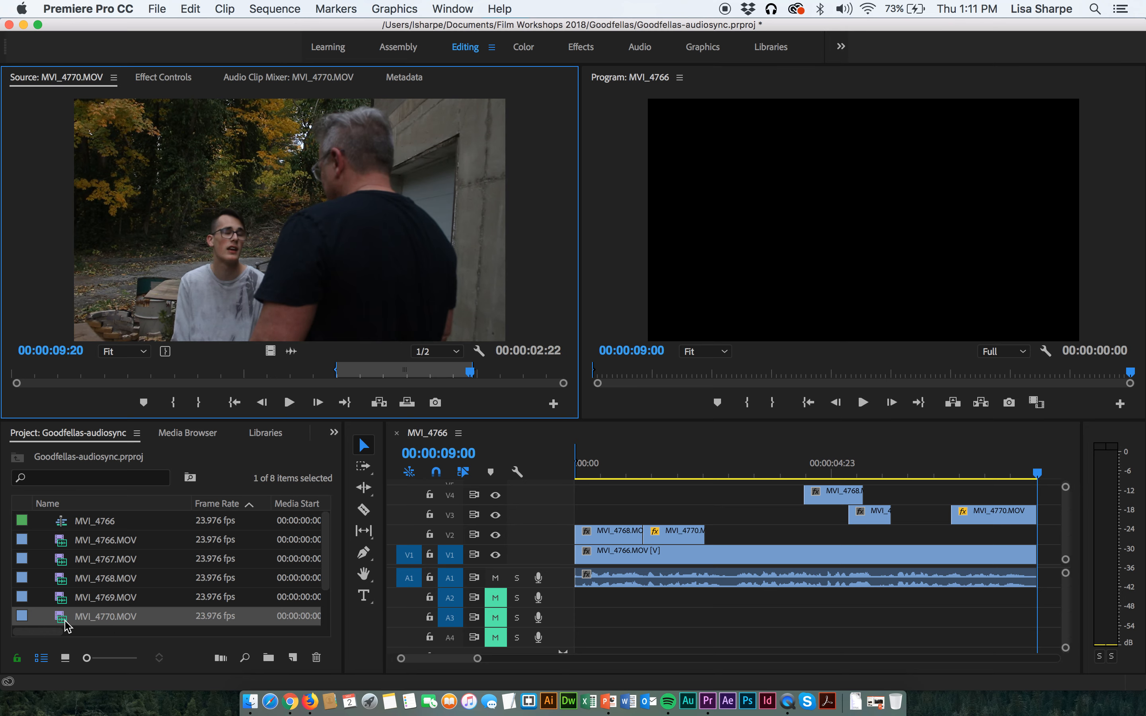
scroll(87, 591, "down", 2)
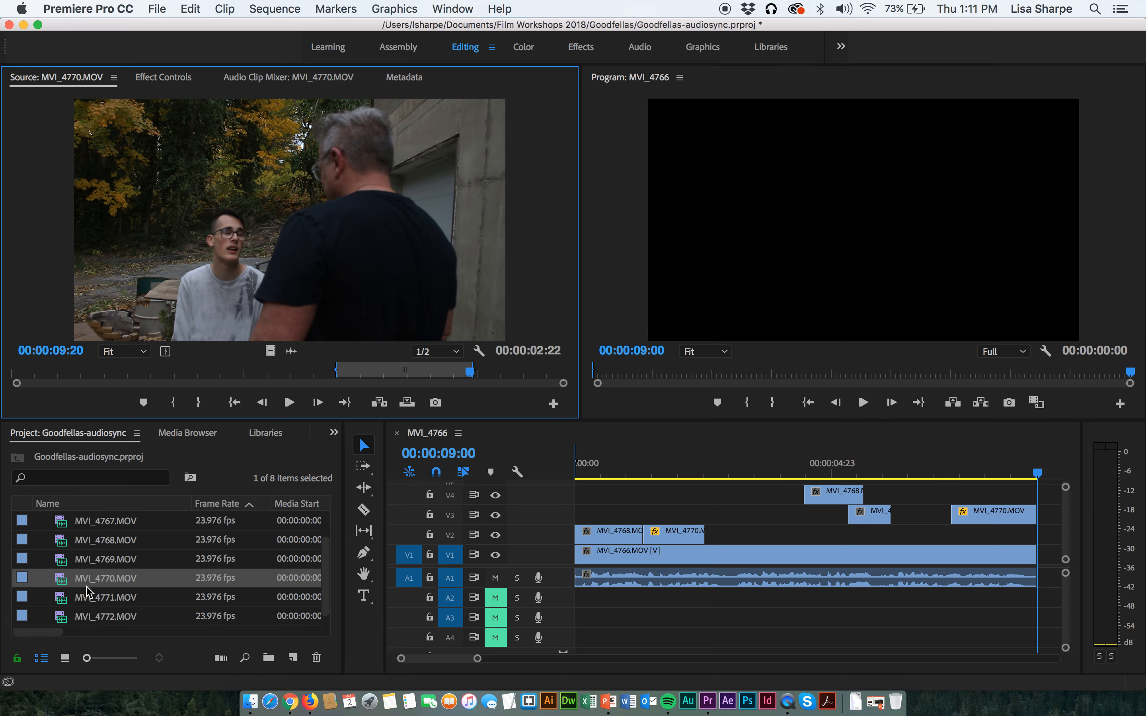
double_click(72, 599)
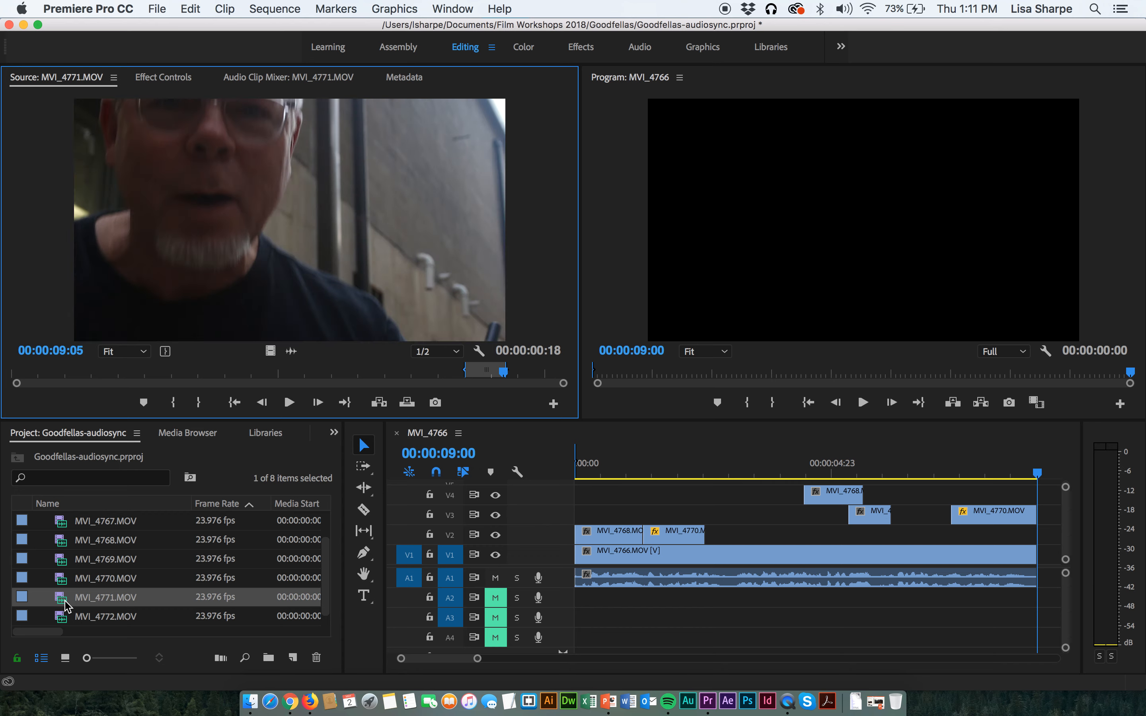
double_click(63, 621)
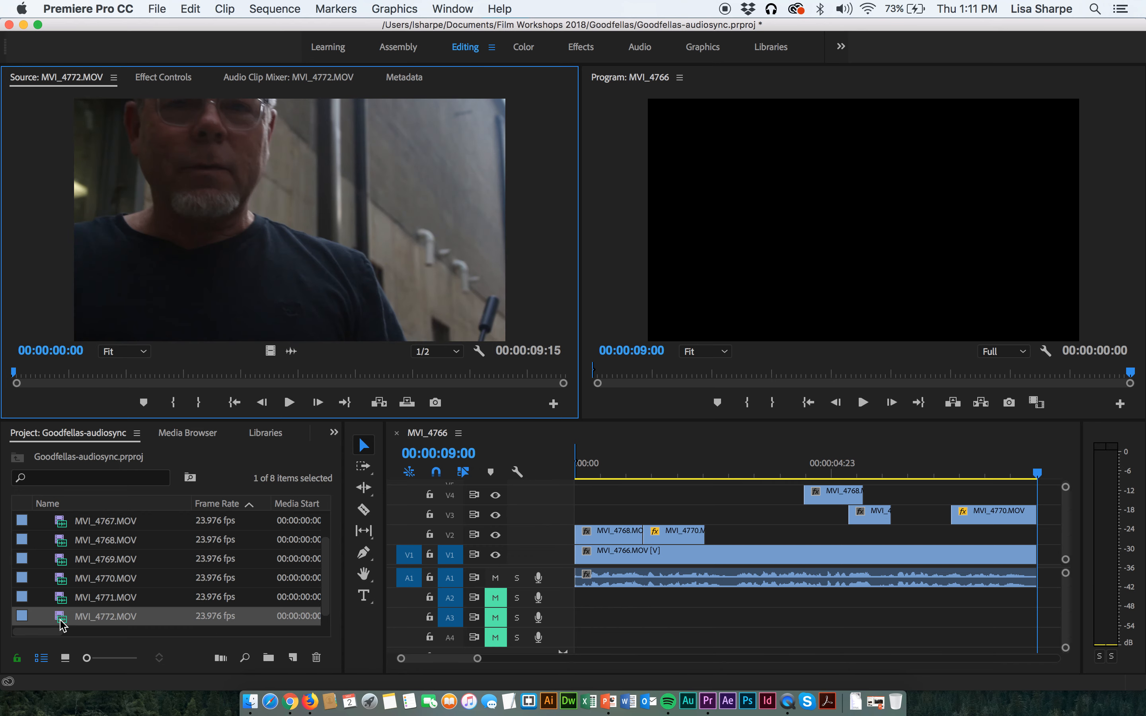
double_click(62, 601)
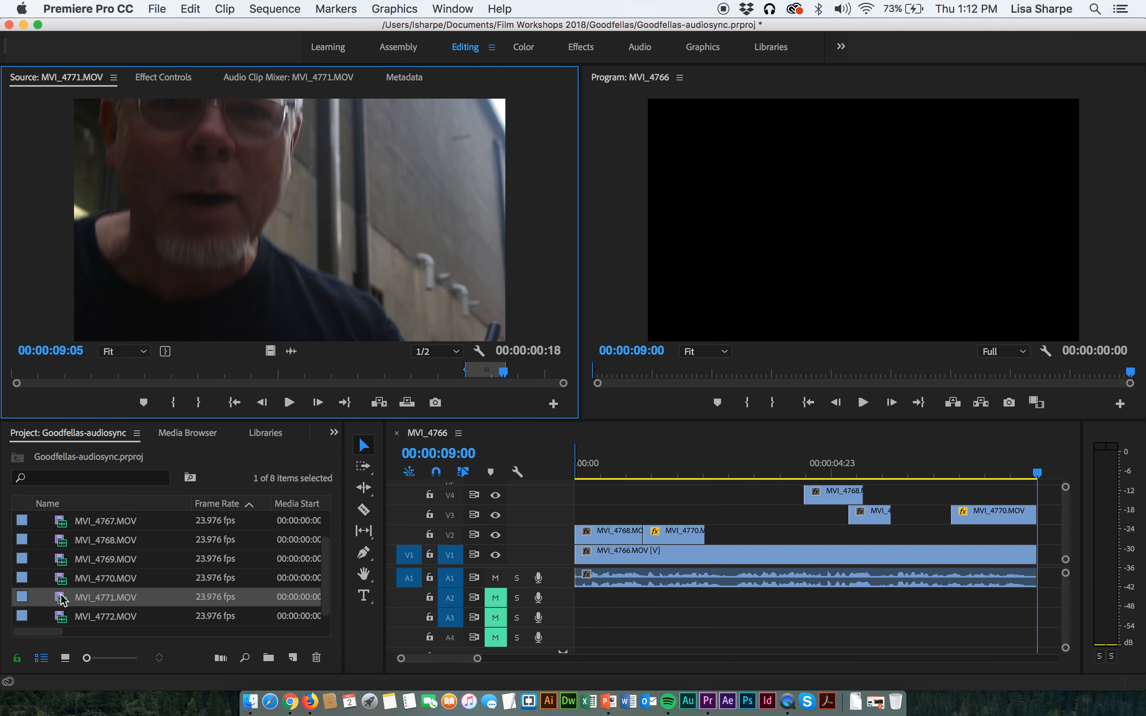
Load MVI_4770.MOV in the Source monitor, play it from the beginning and return its playhead to 00:00:00:00
double_click(63, 586)
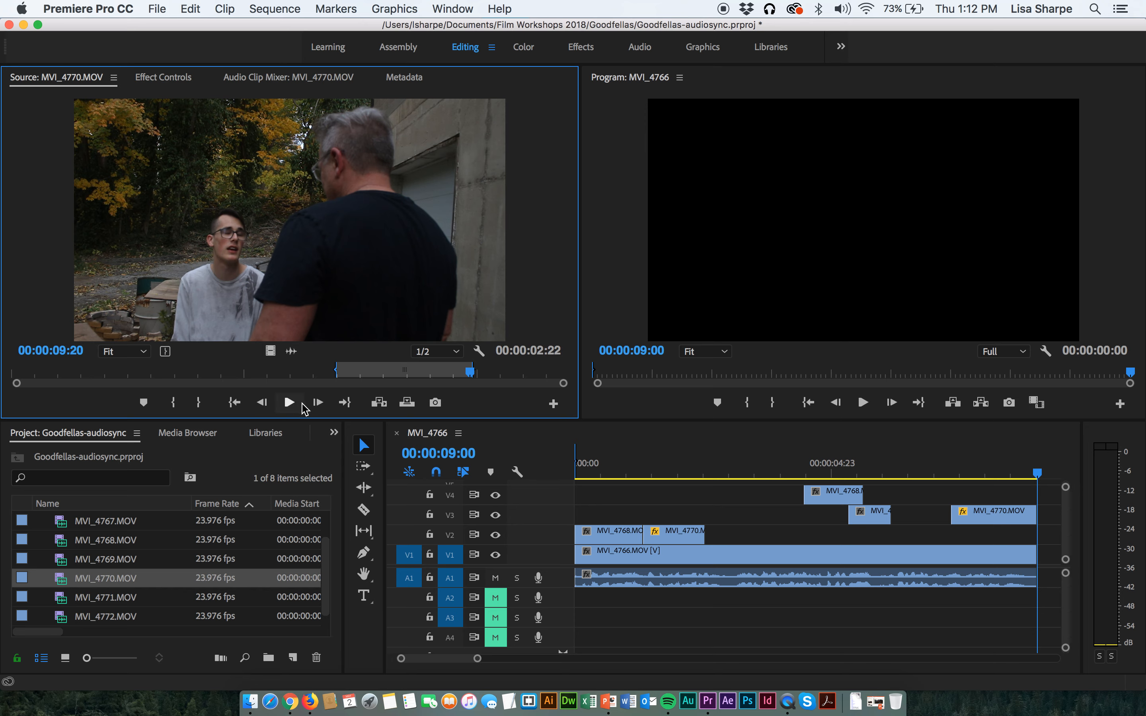
left_click(289, 403)
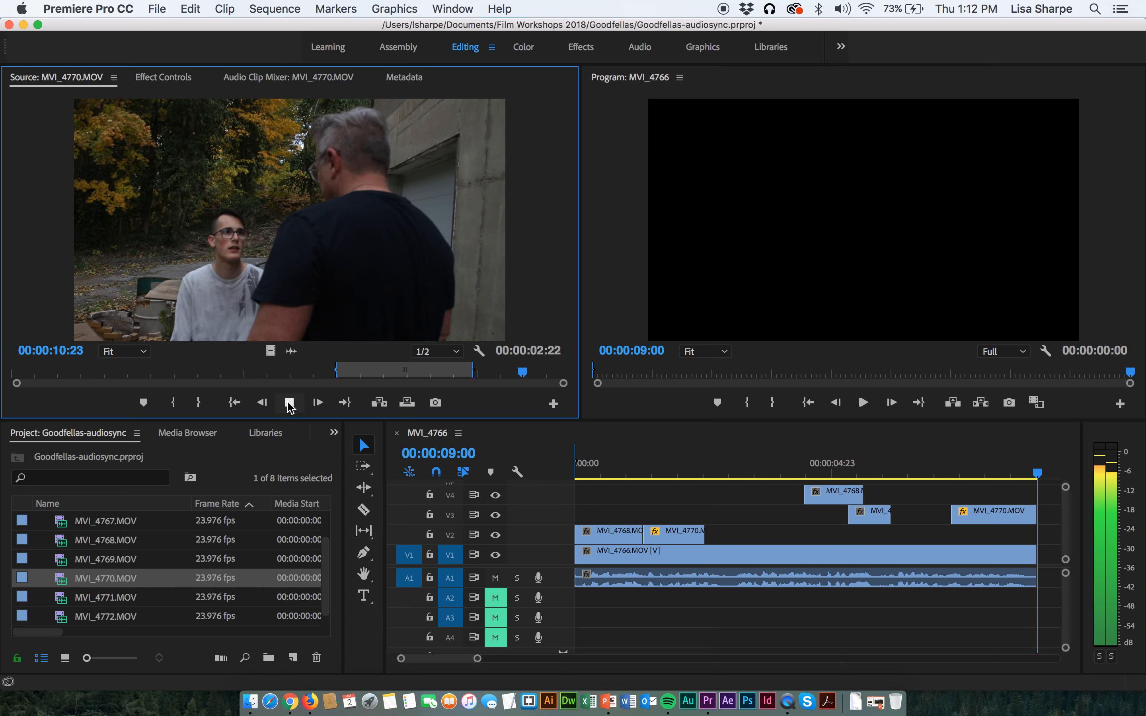
left_click(289, 403)
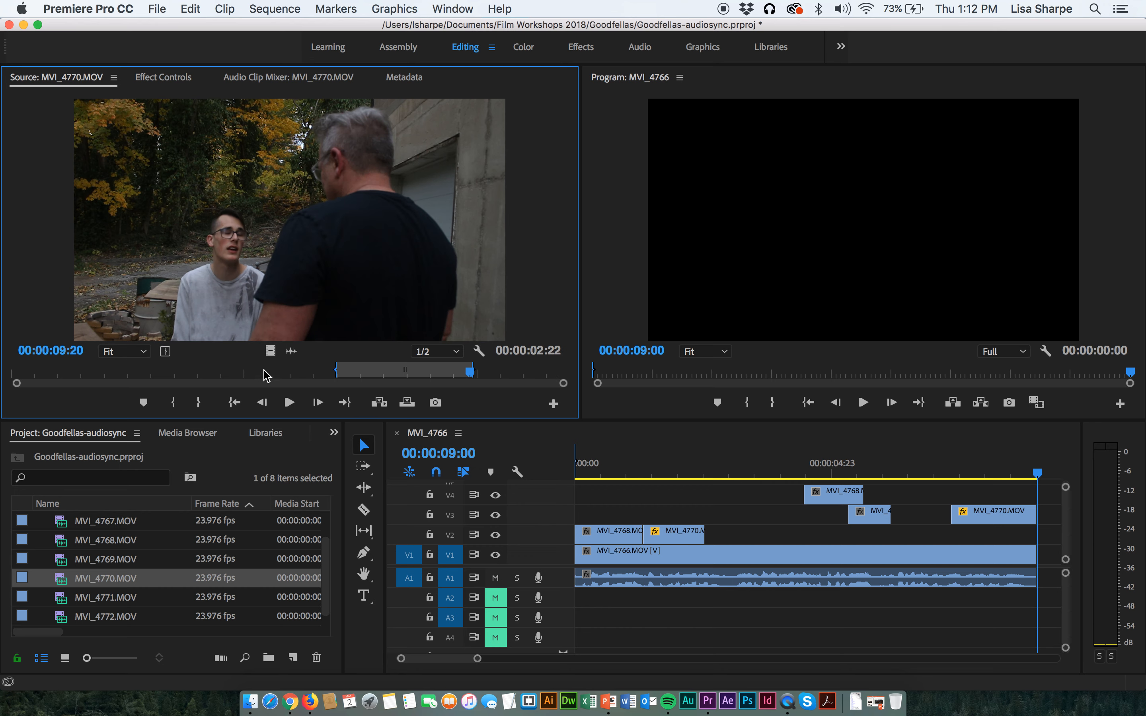
left_click(147, 373)
left_click_drag(148, 370, 3, 368)
key("space")
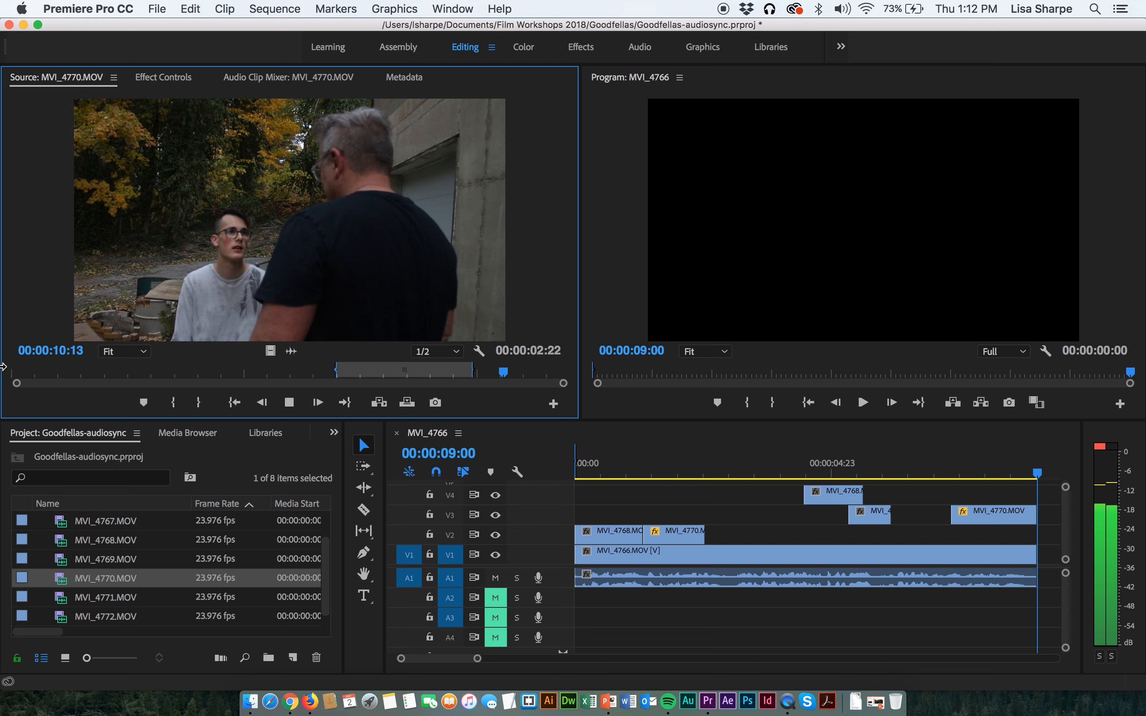
key("space")
left_click_drag(47, 371, 4, 369)
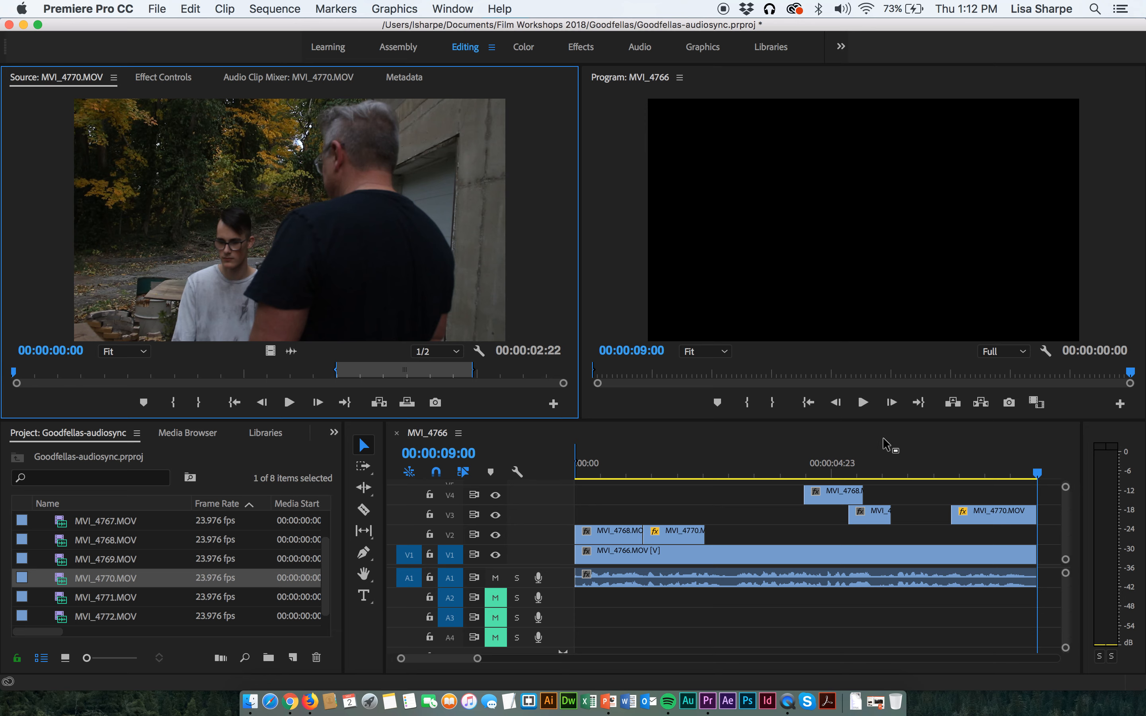
Play the MVI_4766 sequence through from its start once more and save the project
left_click_drag(1037, 474, 432, 535)
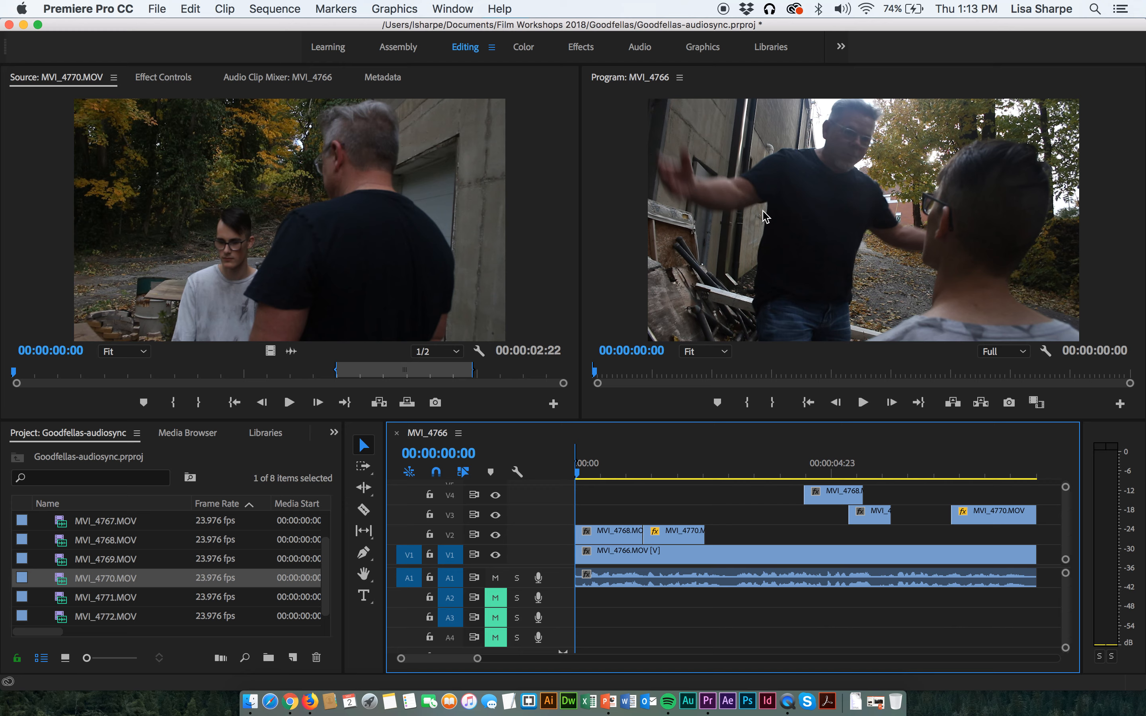
key("space")
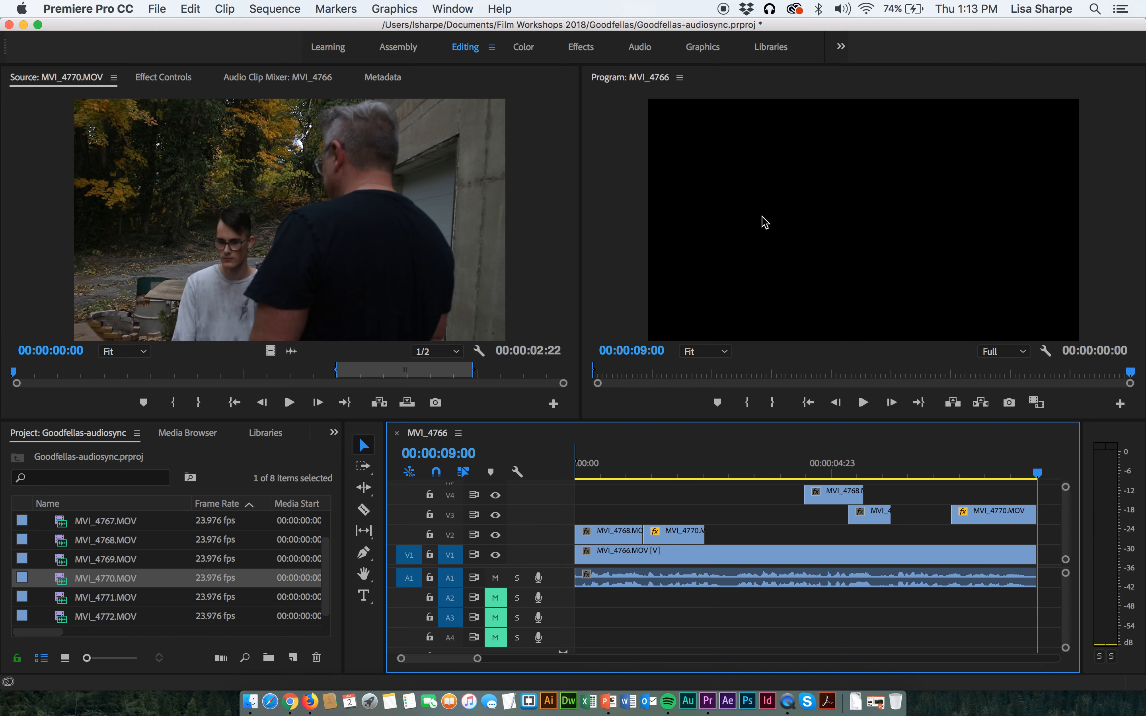
key("super+s")
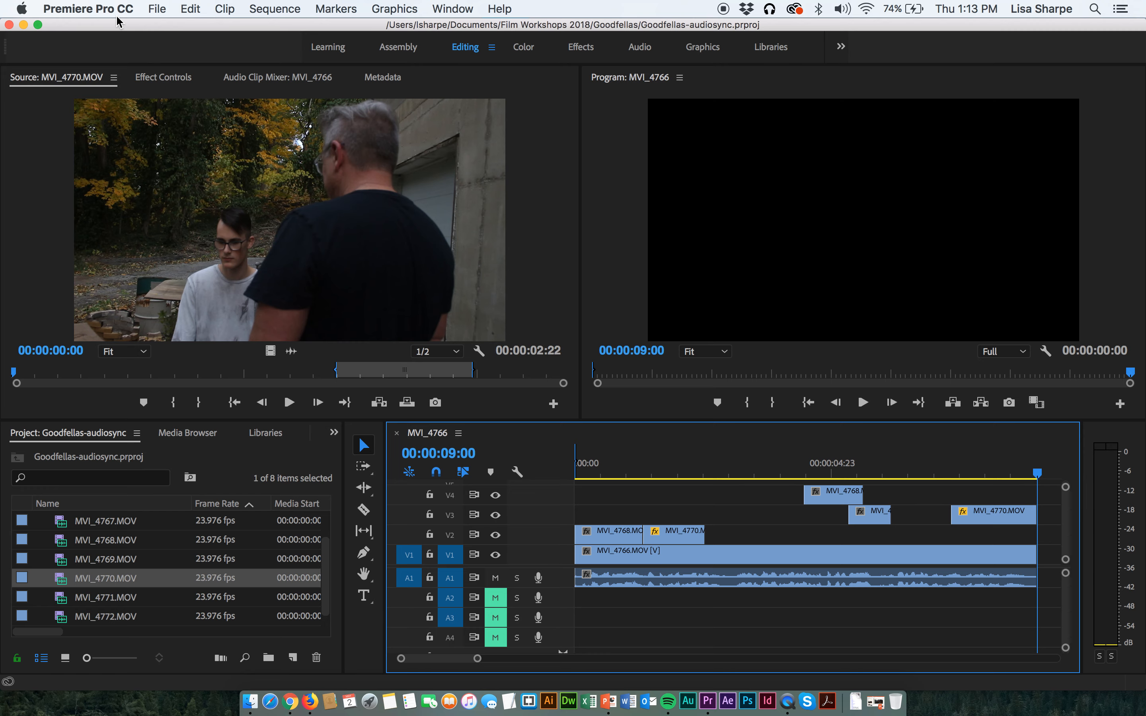
Create a new sequence from the DV - NTSC Standard 48kHz preset, keeping the name Sequence 01
left_click(161, 9)
mouse_move(169, 31)
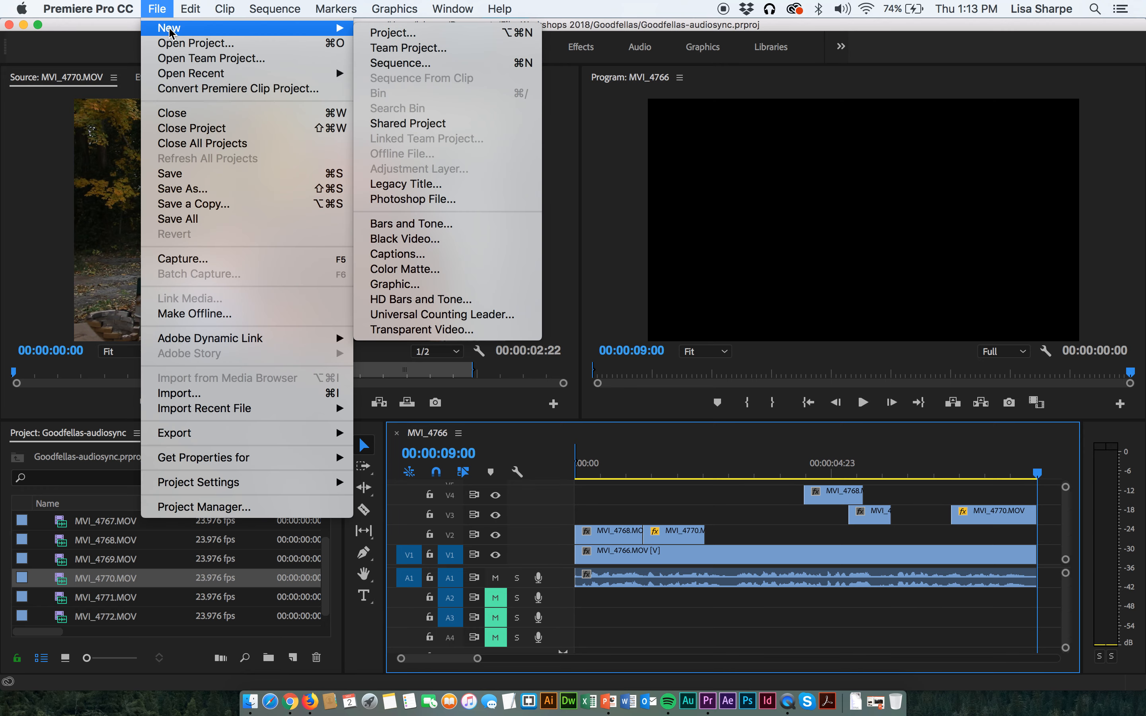
left_click(423, 67)
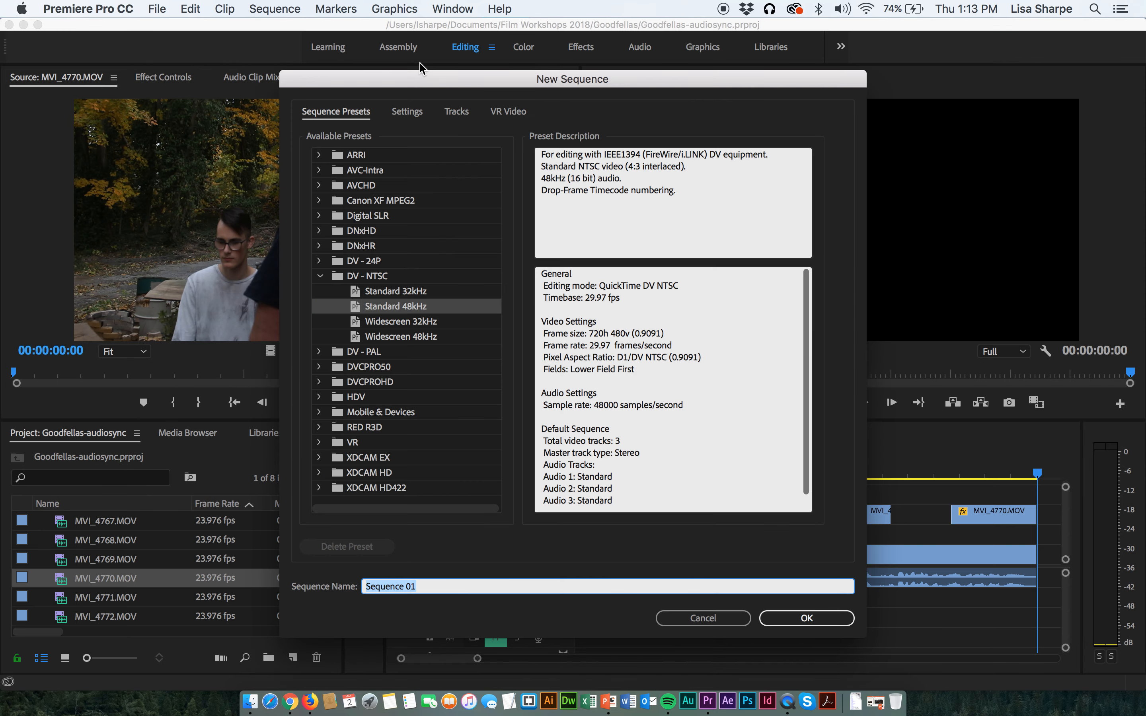
left_click(822, 616)
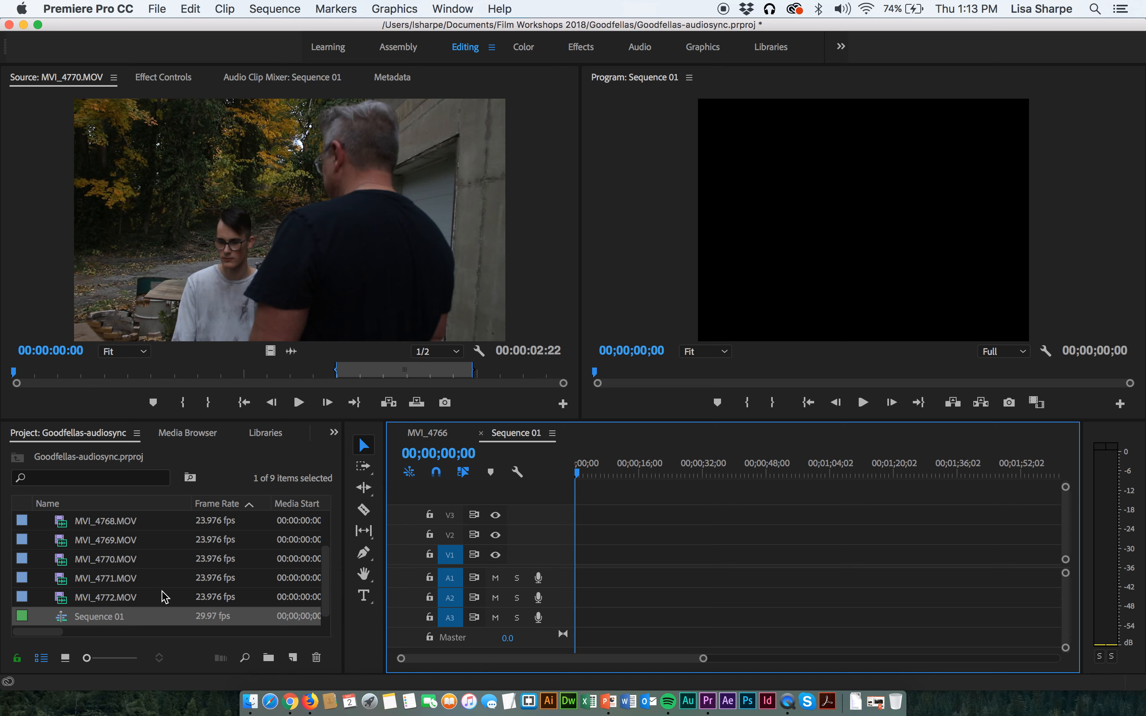
Place MVI_4766.MOV at the start of V1 and A1 in Sequence 01, changing the sequence settings to match the clip
double_click(62, 528)
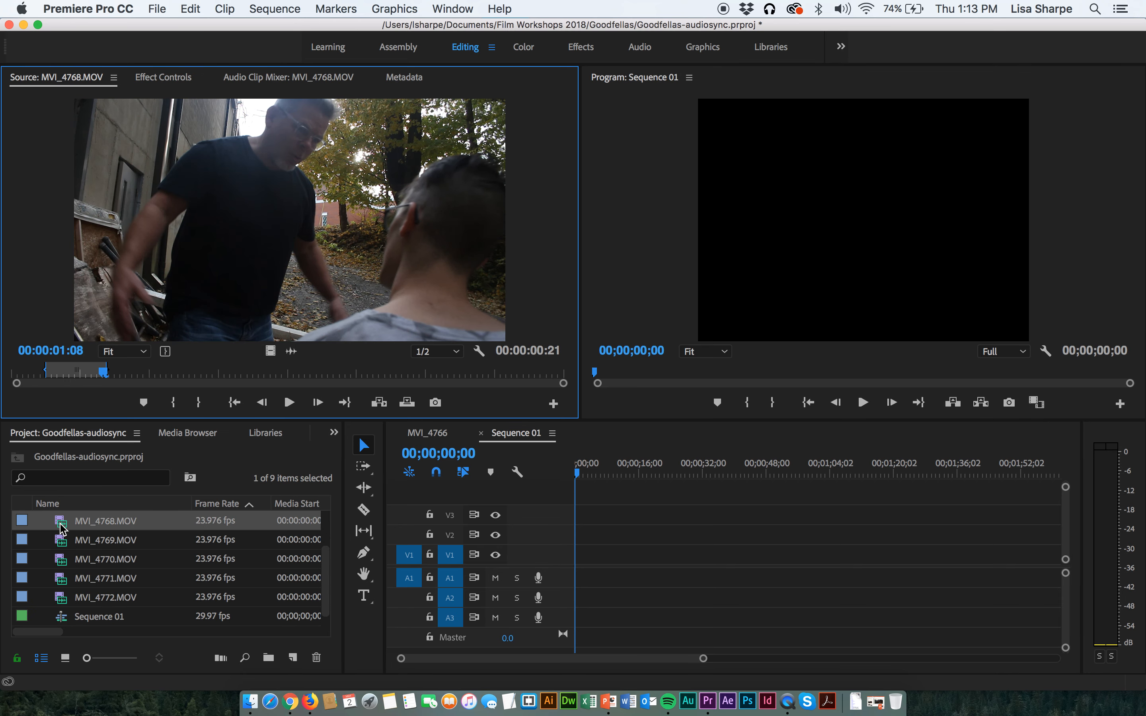
double_click(61, 540)
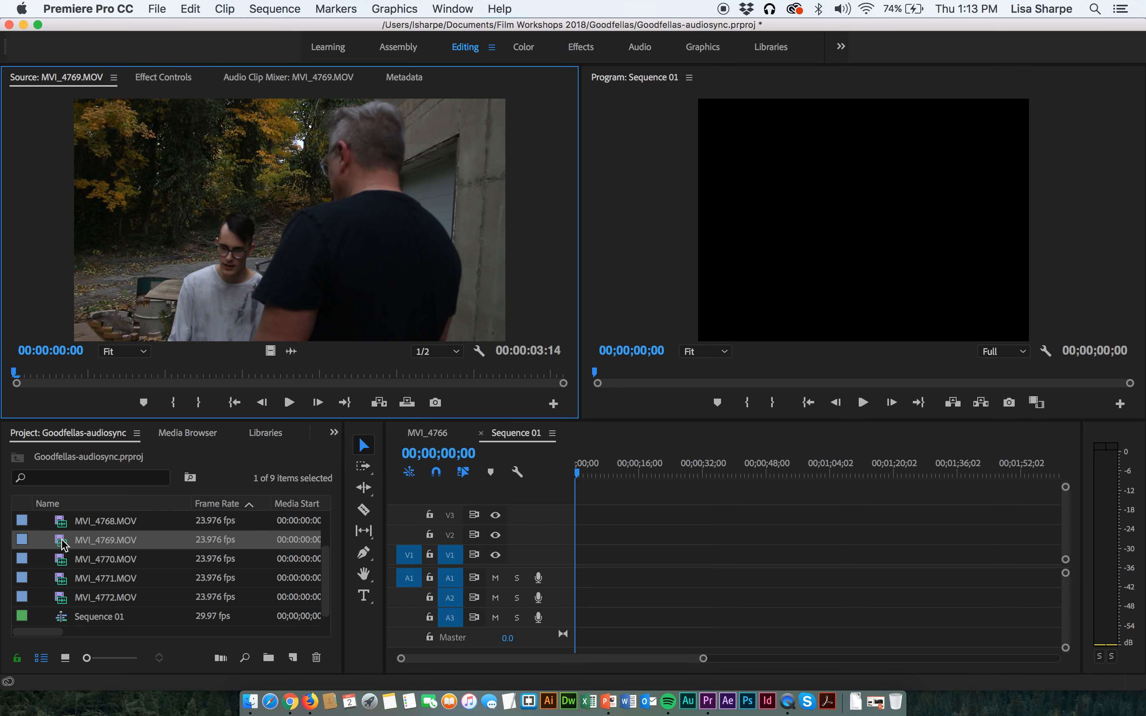
scroll(62, 552, "up", 3)
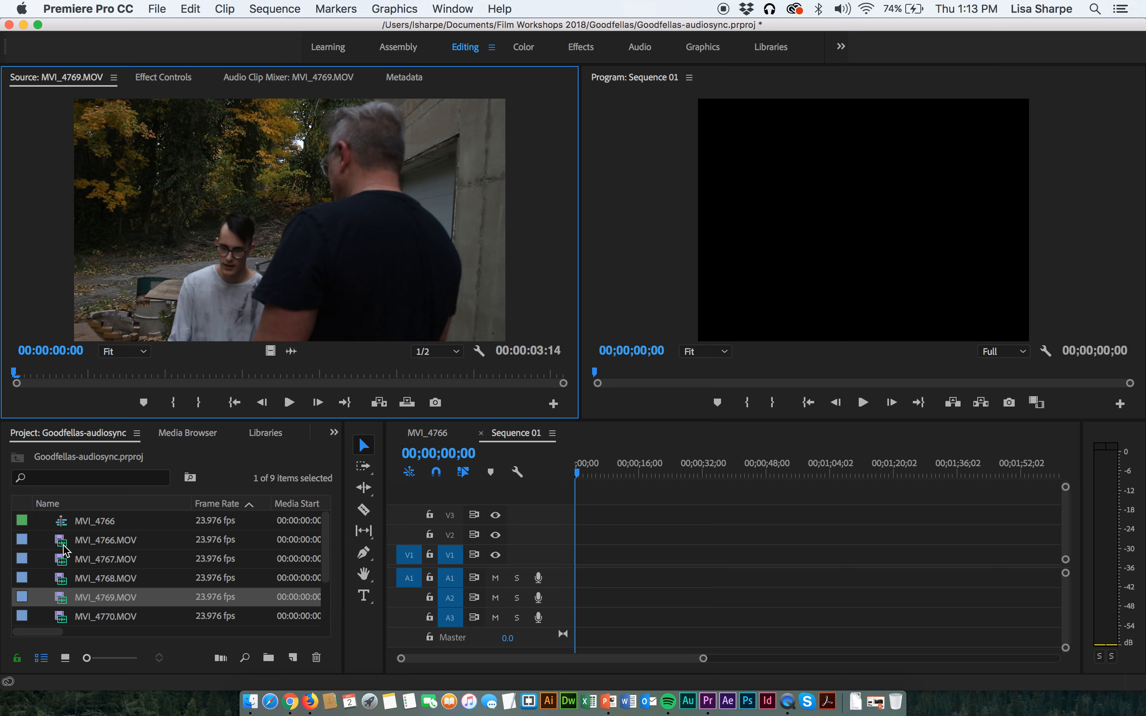
double_click(64, 540)
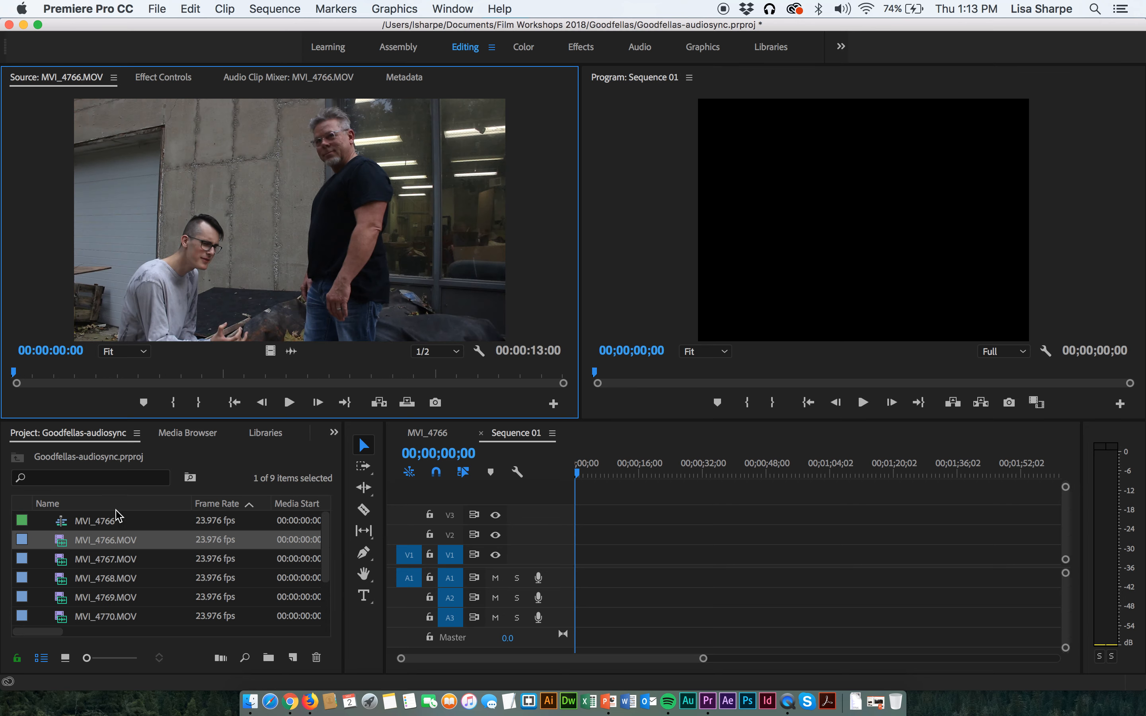
left_click_drag(61, 542, 219, 505)
left_click_drag(573, 496, 582, 551)
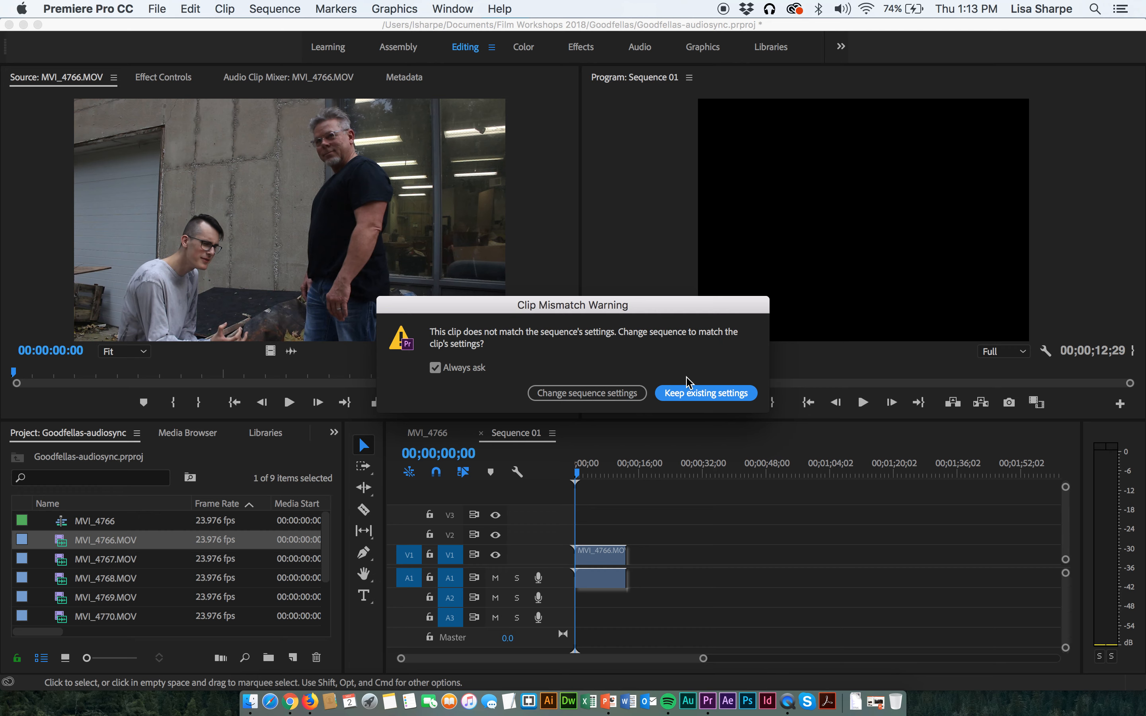
left_click(571, 394)
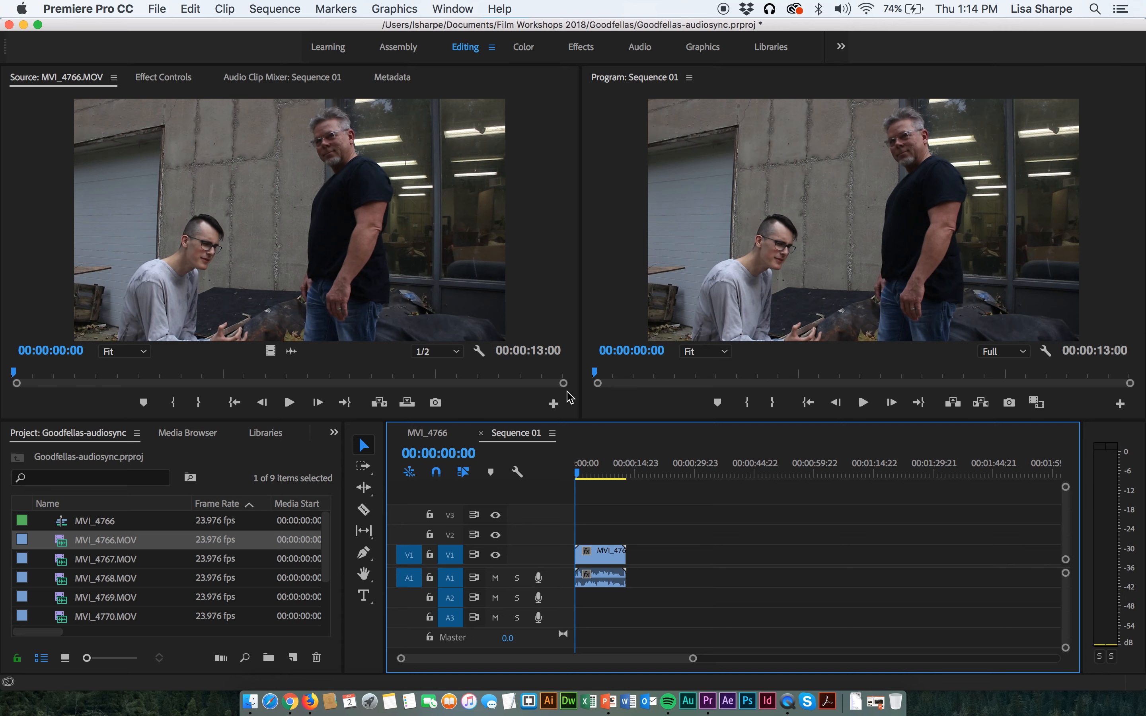
Play Sequence 01 from its start to find where the action begins and split the MVI_4766.MOV clip at 00:00:02:07
left_click(582, 474)
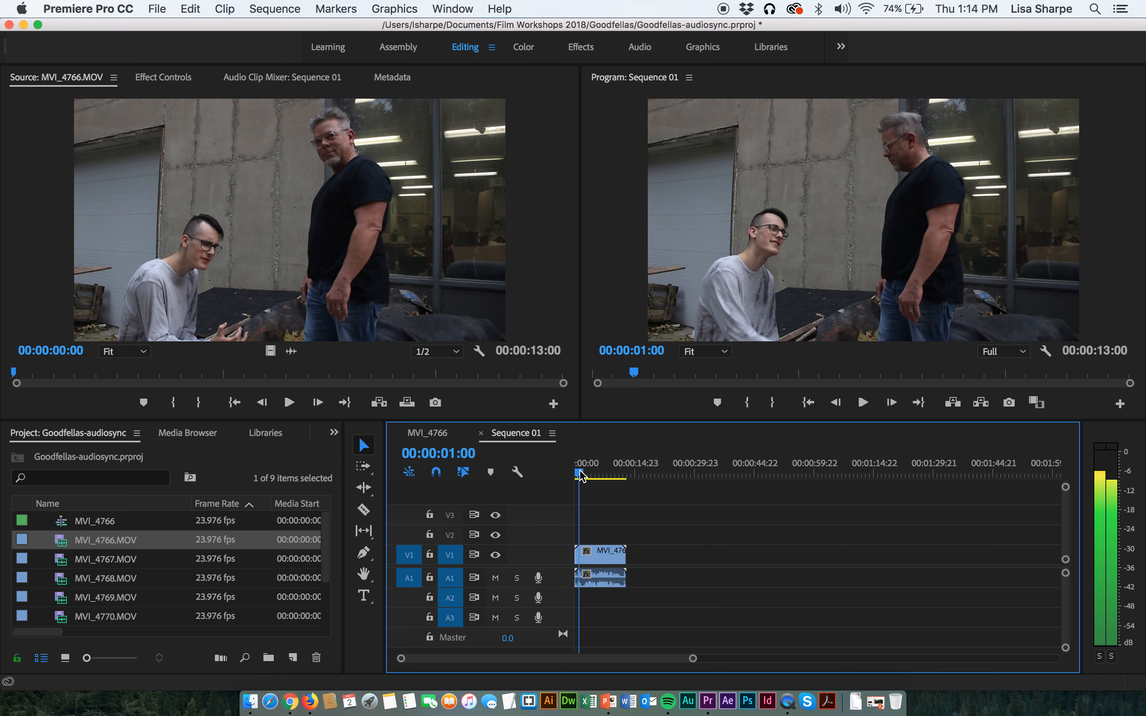
left_click_drag(582, 474, 542, 469)
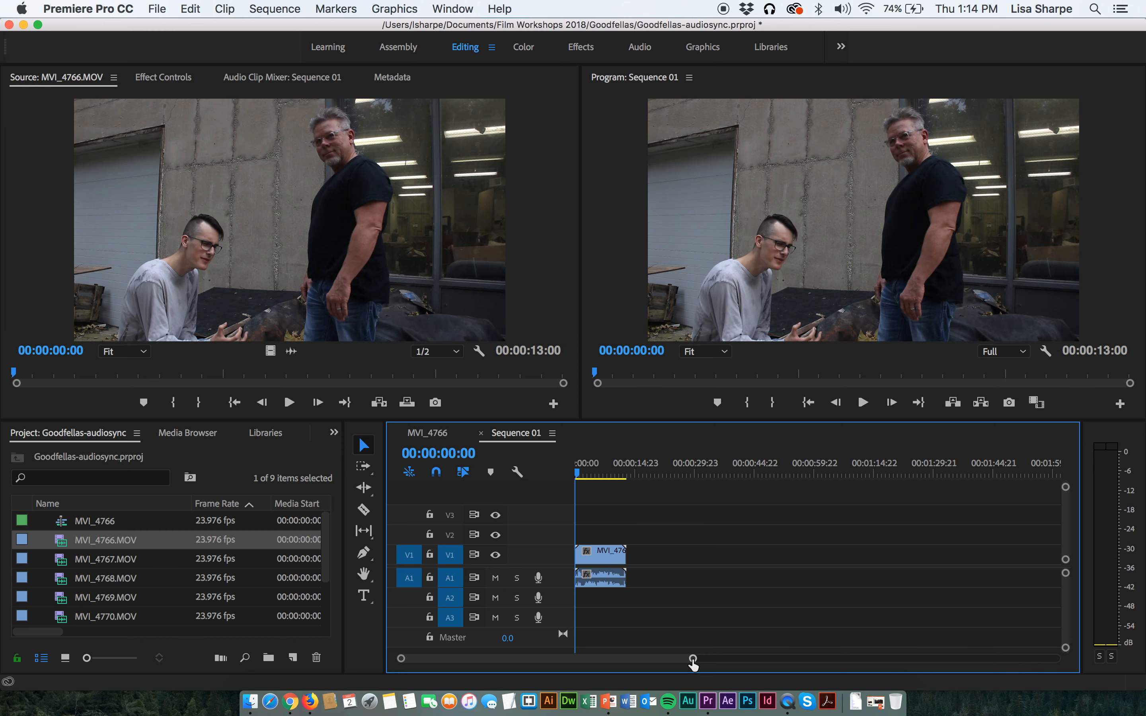
scroll(690, 658, "up", 5)
scroll(687, 661, "up", 8)
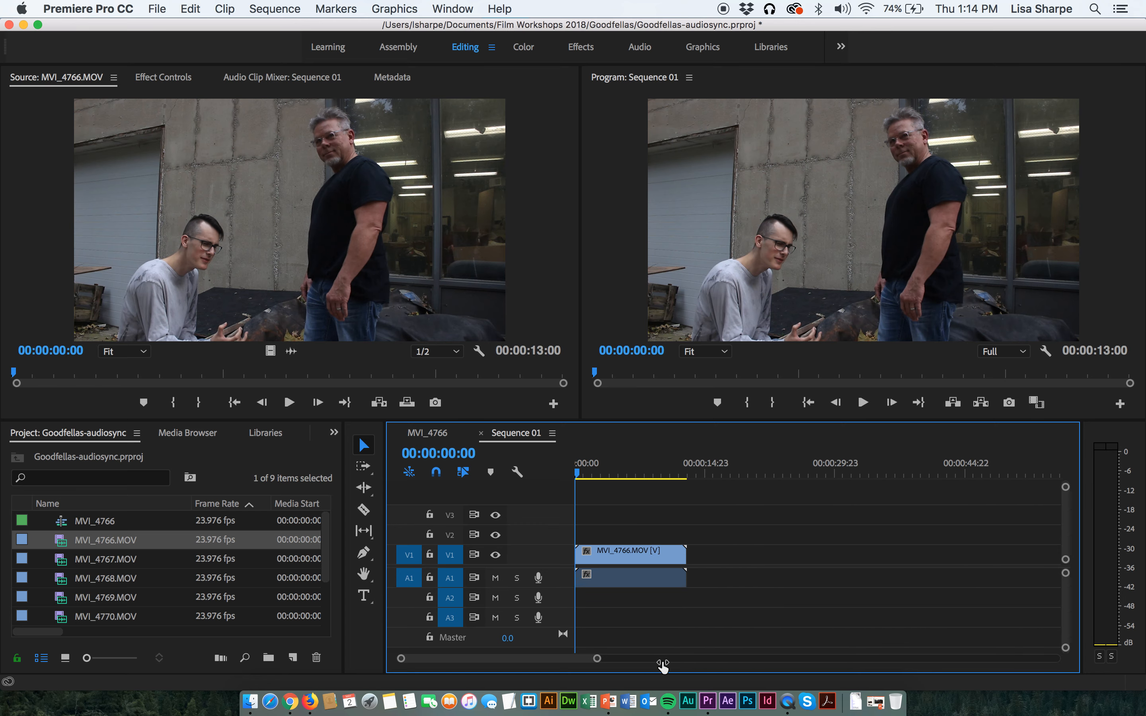
scroll(625, 661, "up", 2)
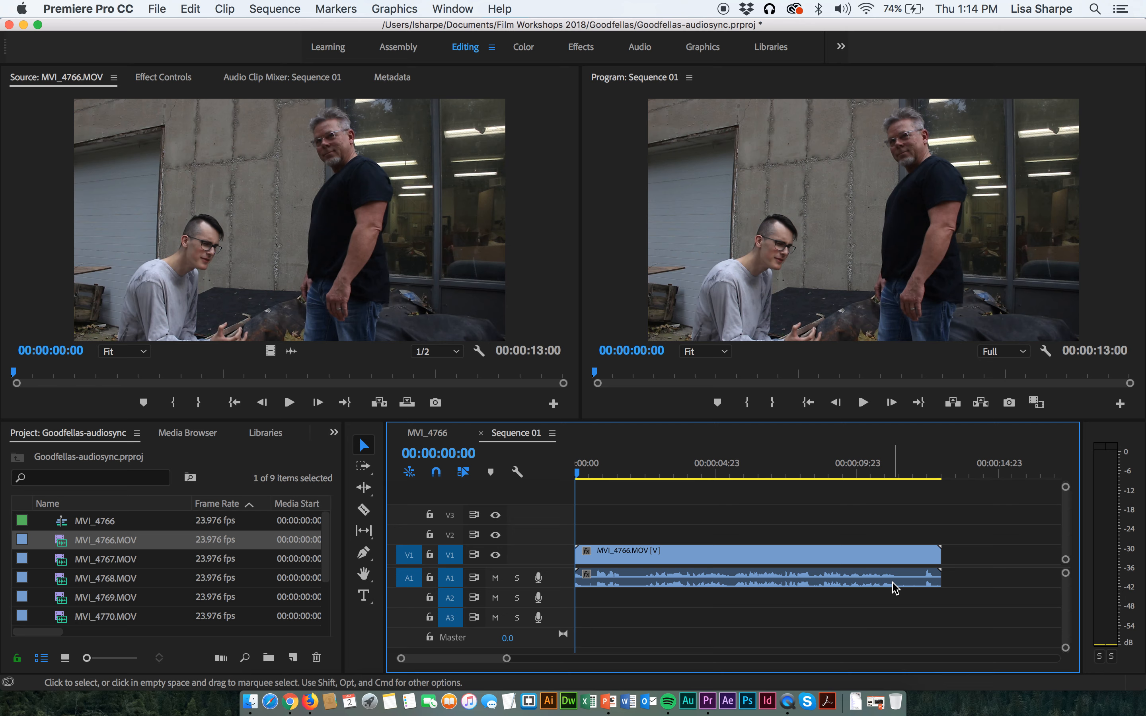
key("space")
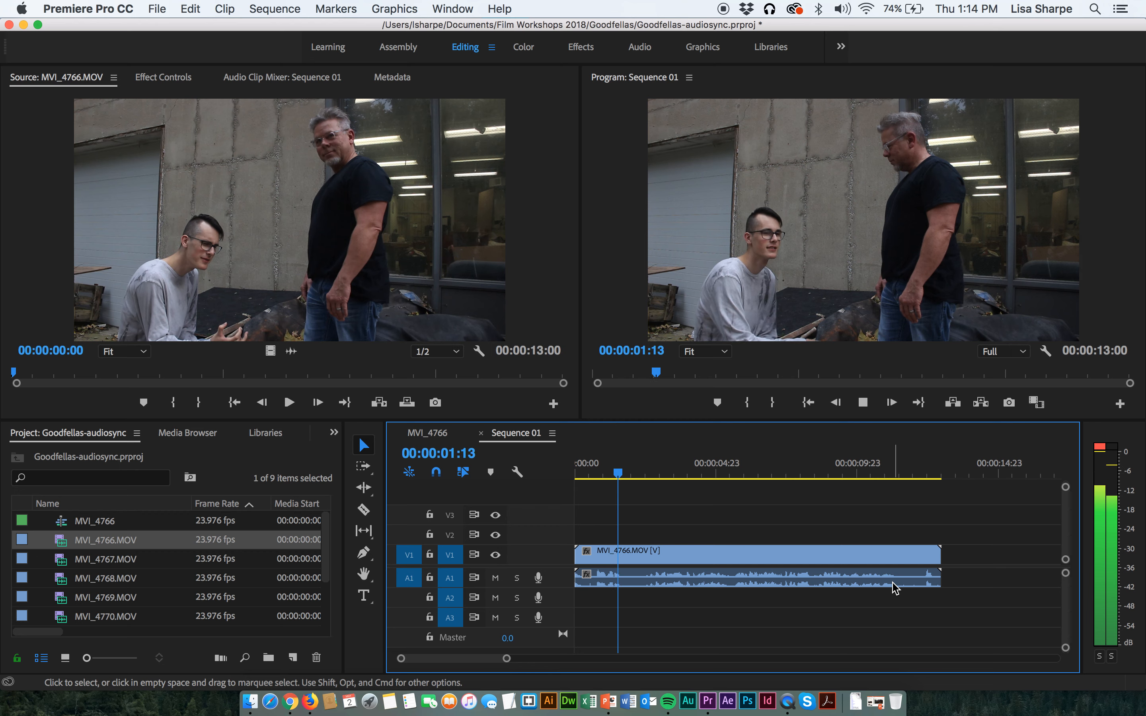
key("space")
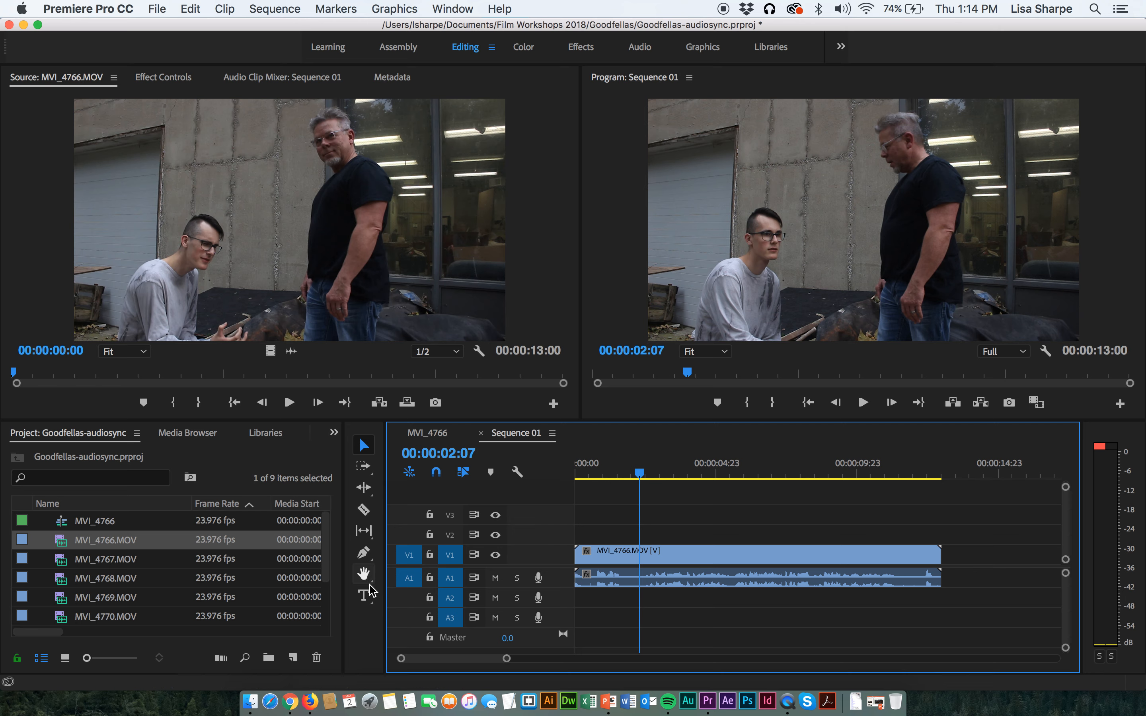
left_click(364, 510)
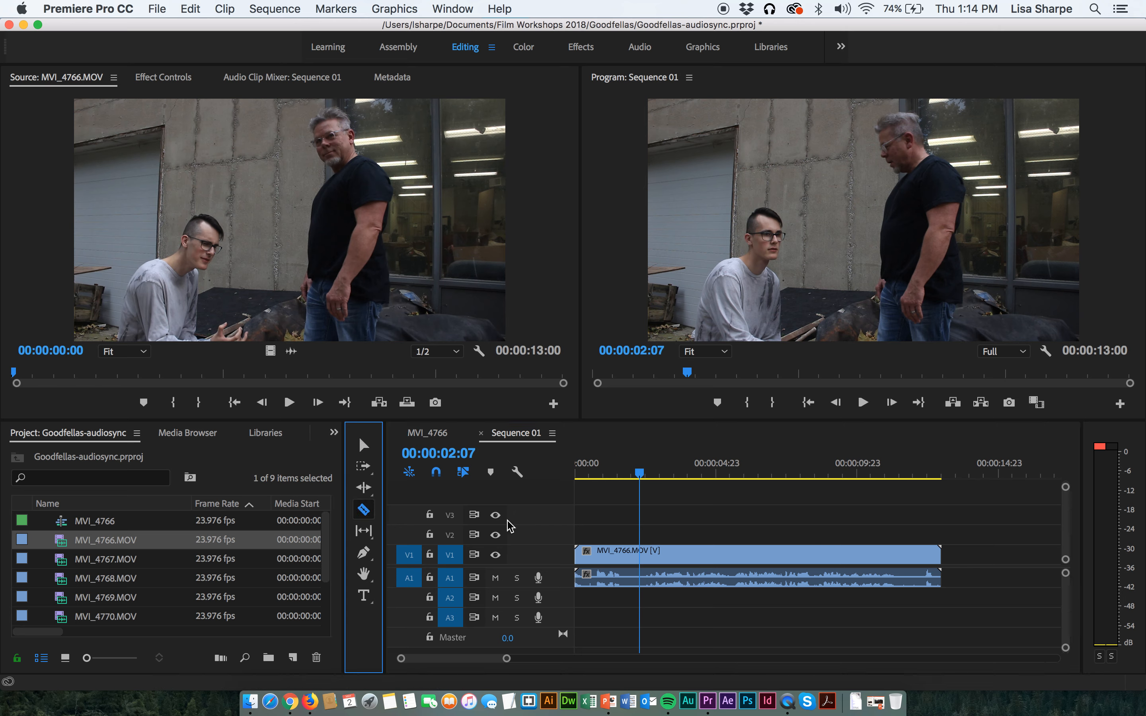
left_click(640, 555)
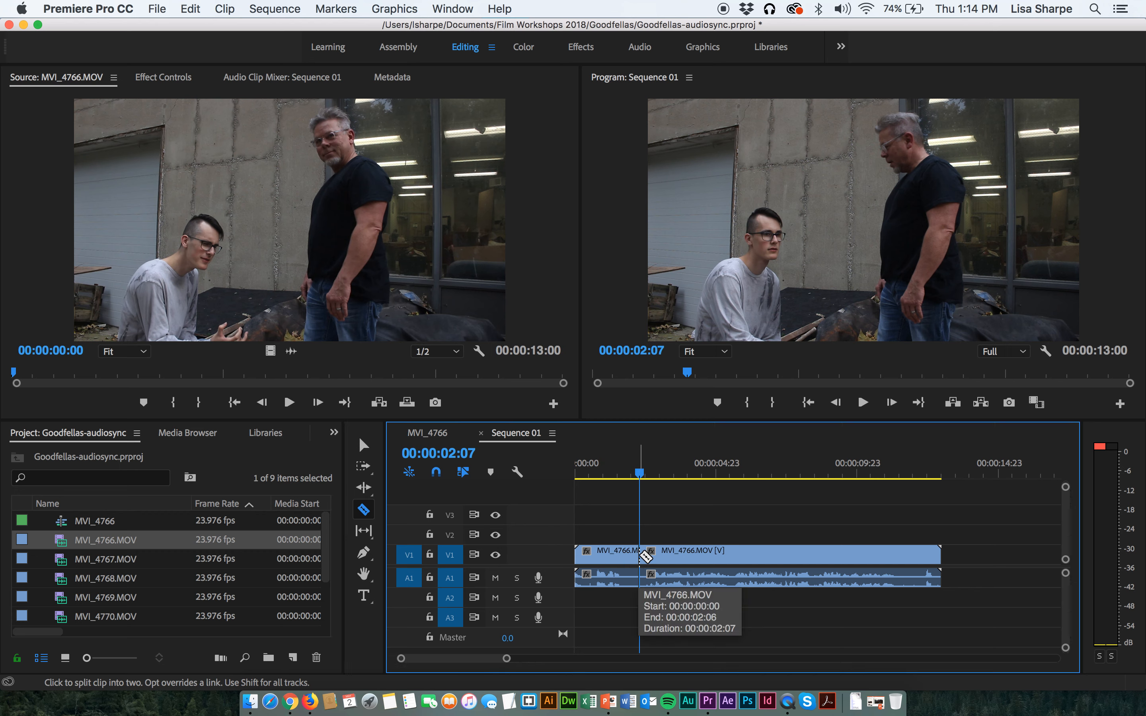
Ripple delete the opening MVI_4766.MOV segment before the cut, closing the gap at the sequence start
key("v")
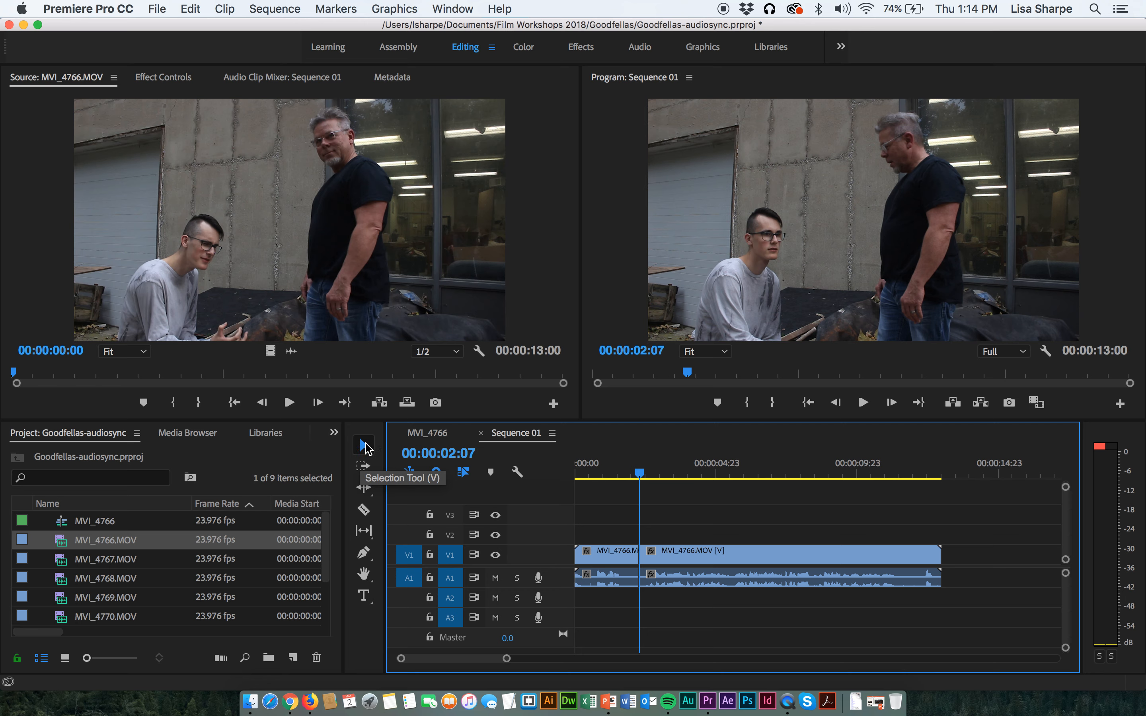
right_click(611, 555)
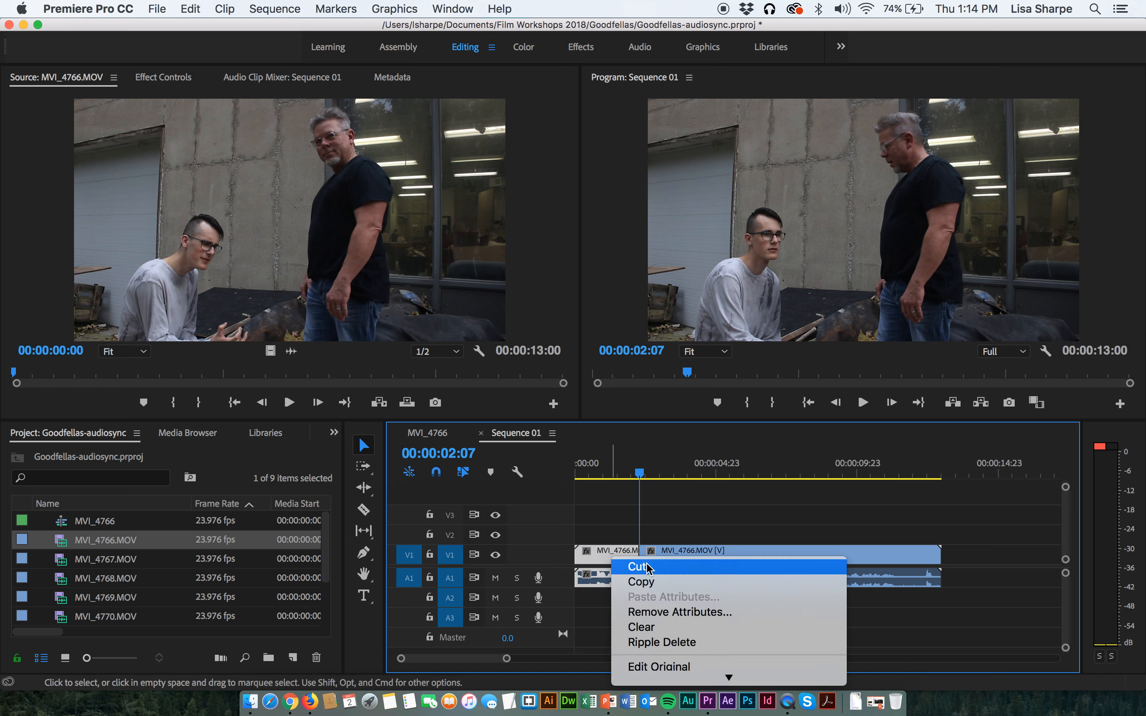
left_click(665, 644)
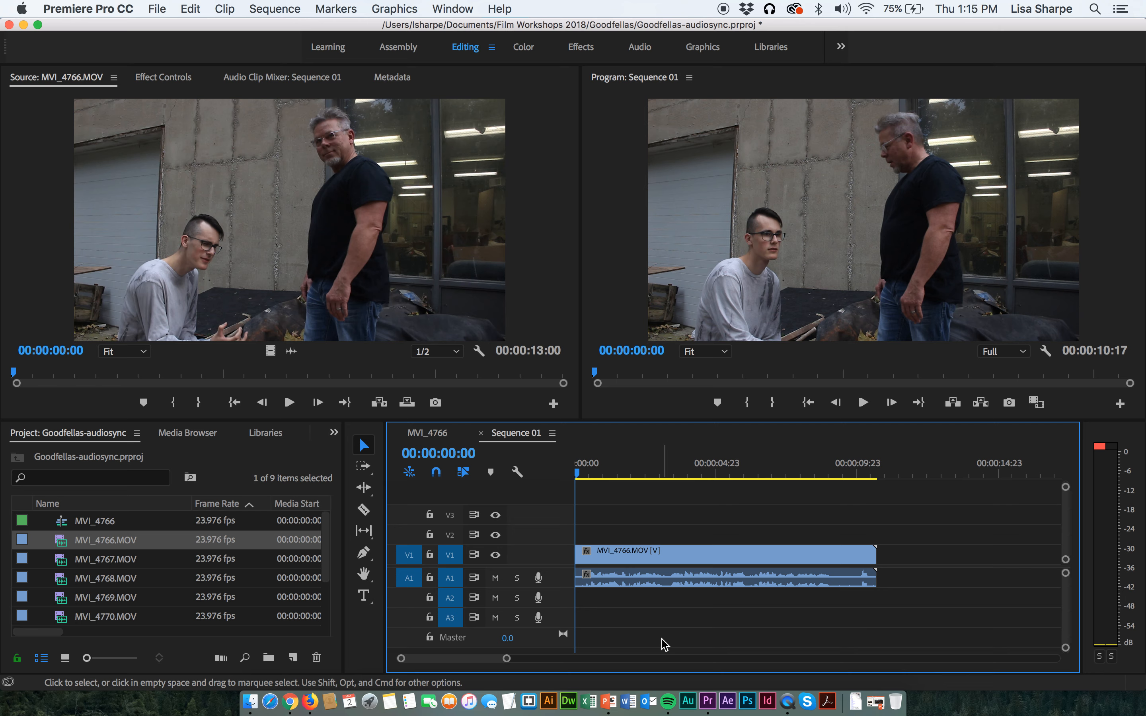
Play the remaining MVI_4766.MOV clip from the beginning and split it near its end at 00:00:09:10
key("space")
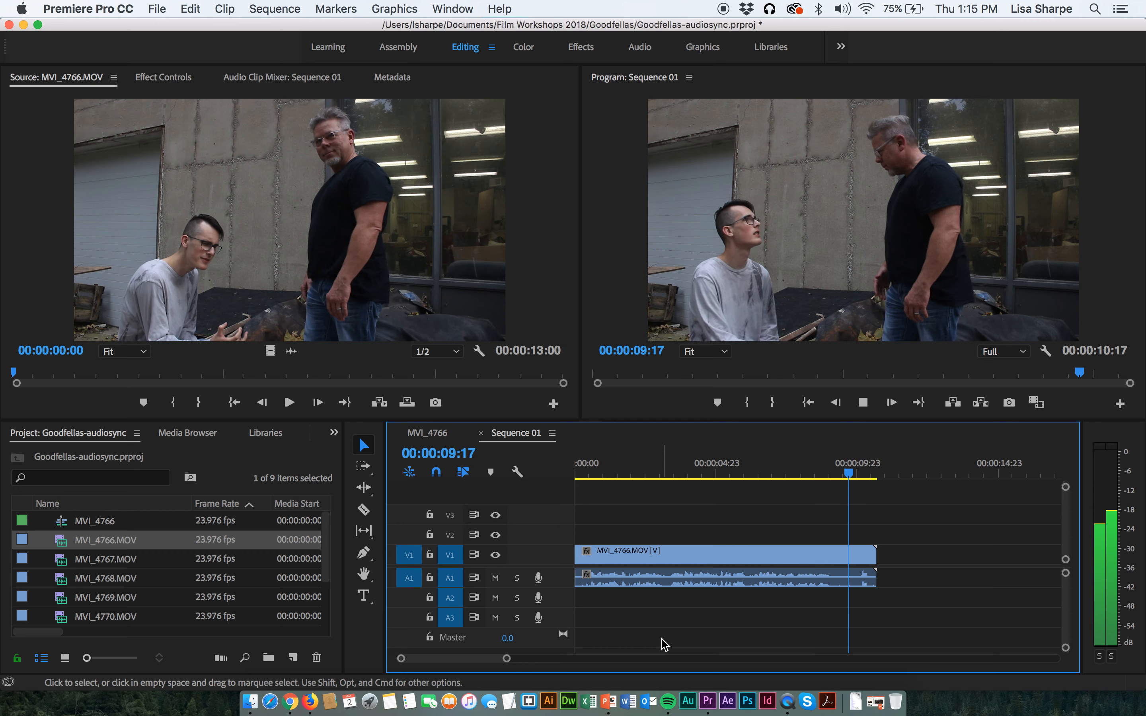
key("space")
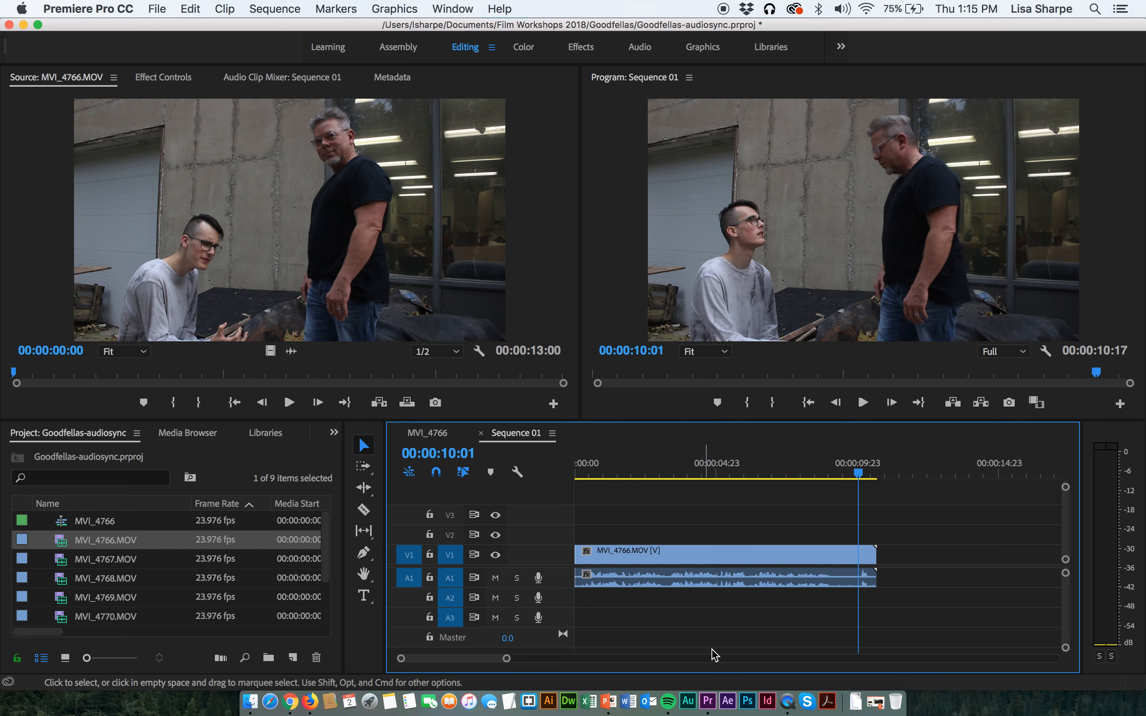
left_click_drag(861, 480, 841, 480)
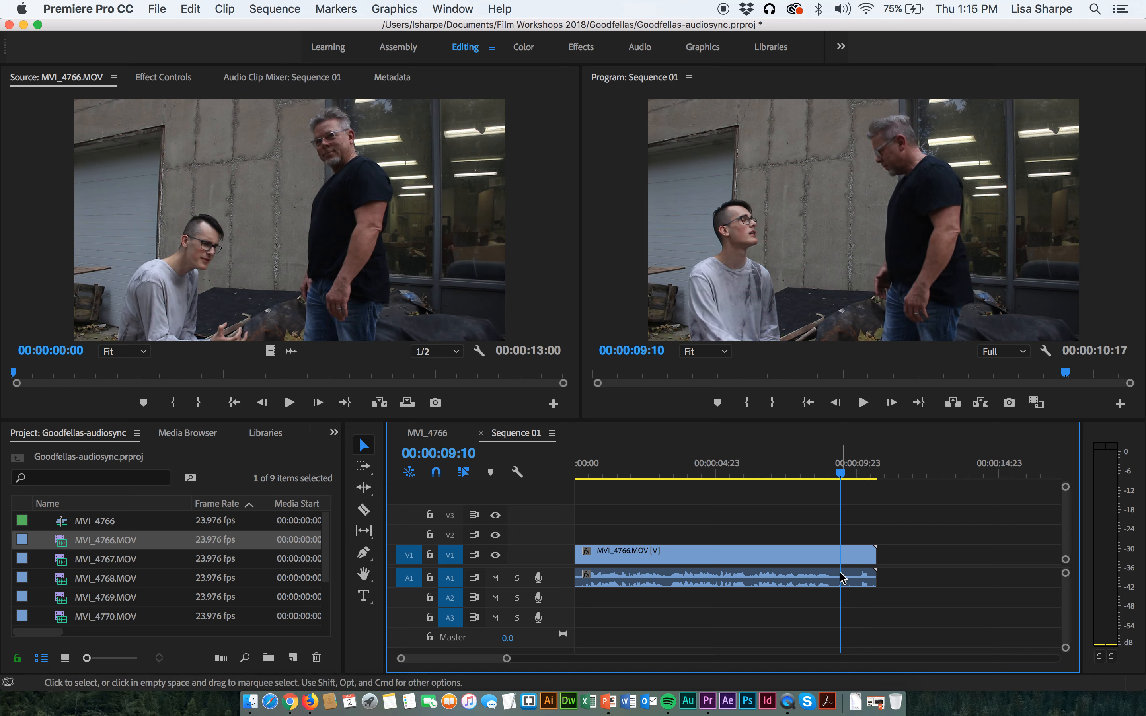
left_click(364, 510)
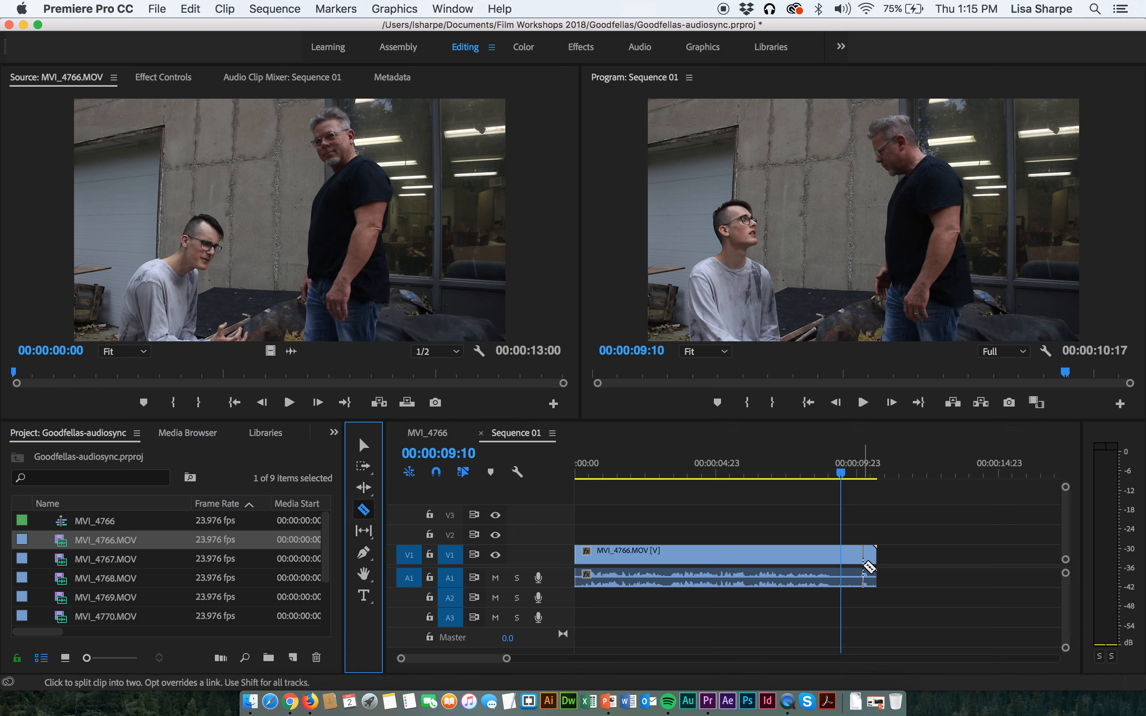
left_click(842, 557)
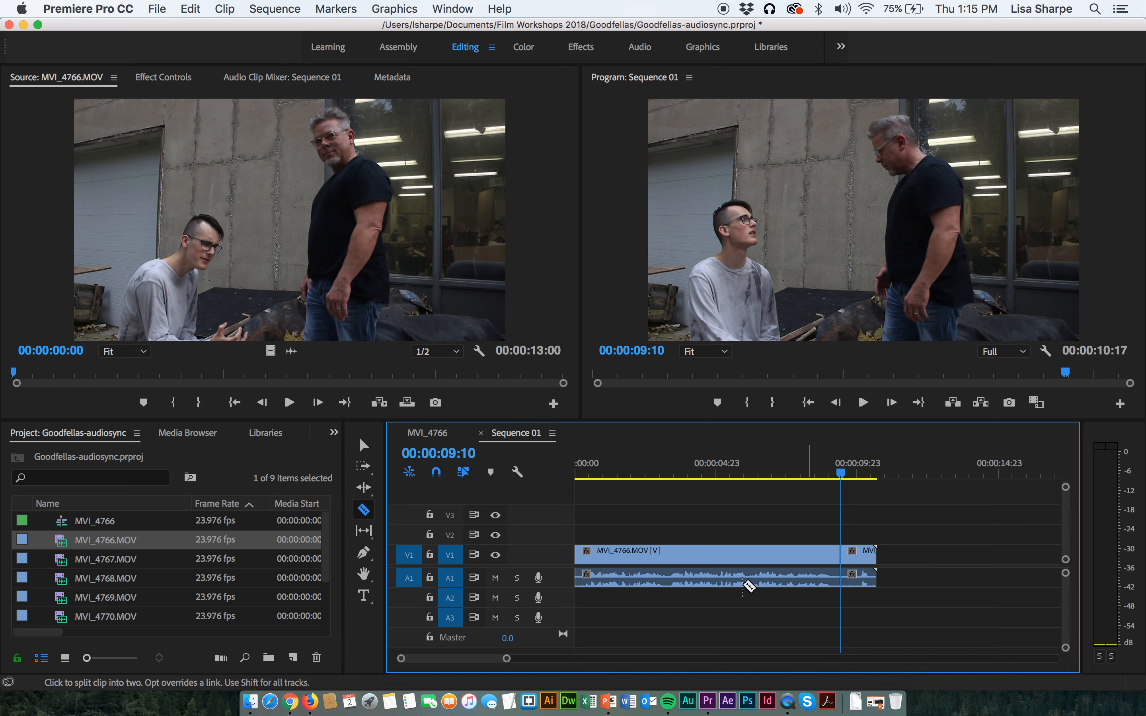
Delete the short MVI_4766.MOV segment that follows the cut at 00:00:09:10
left_click(363, 446)
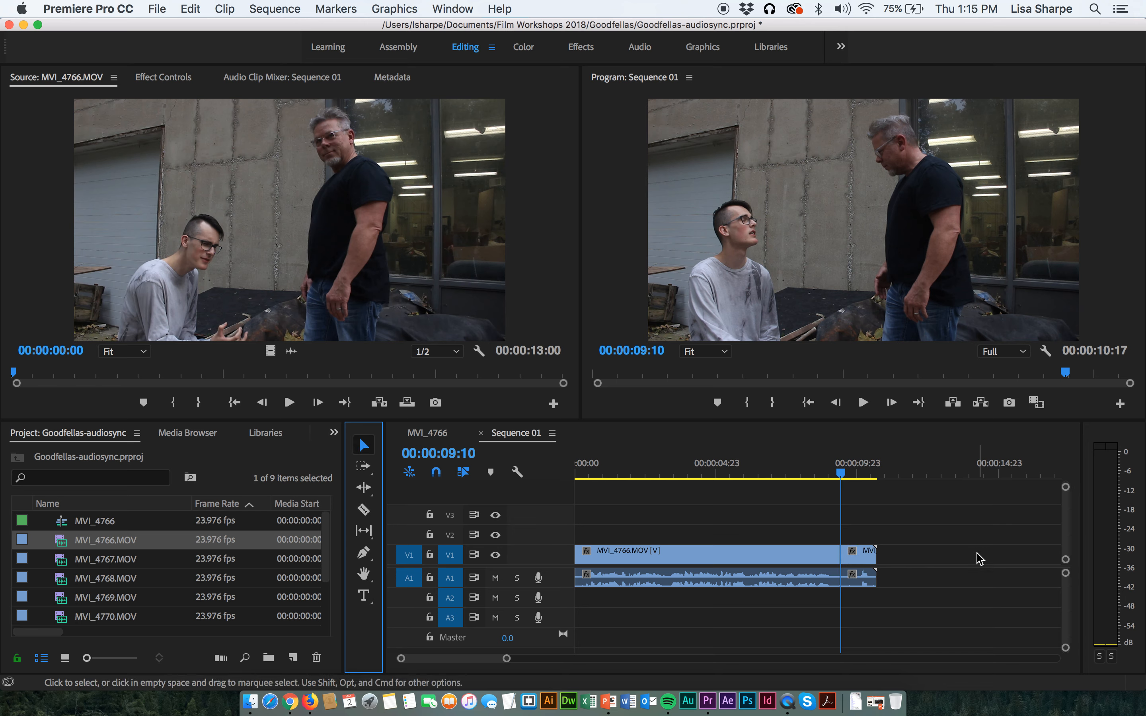
left_click(870, 558)
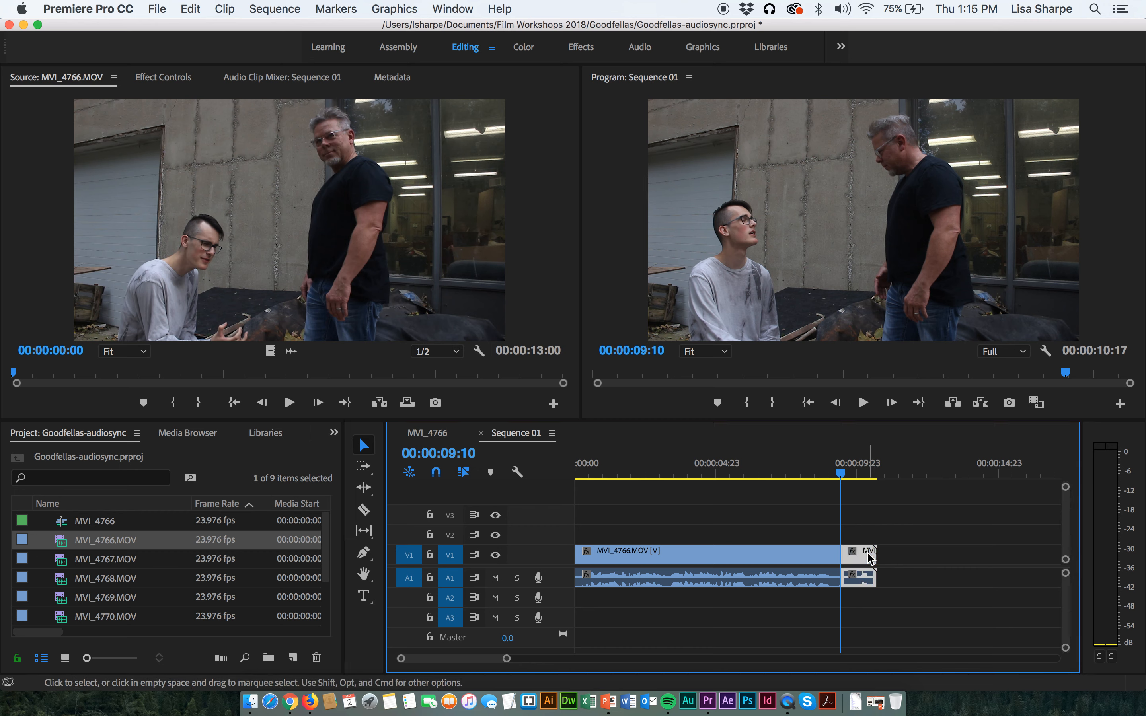
key("Delete")
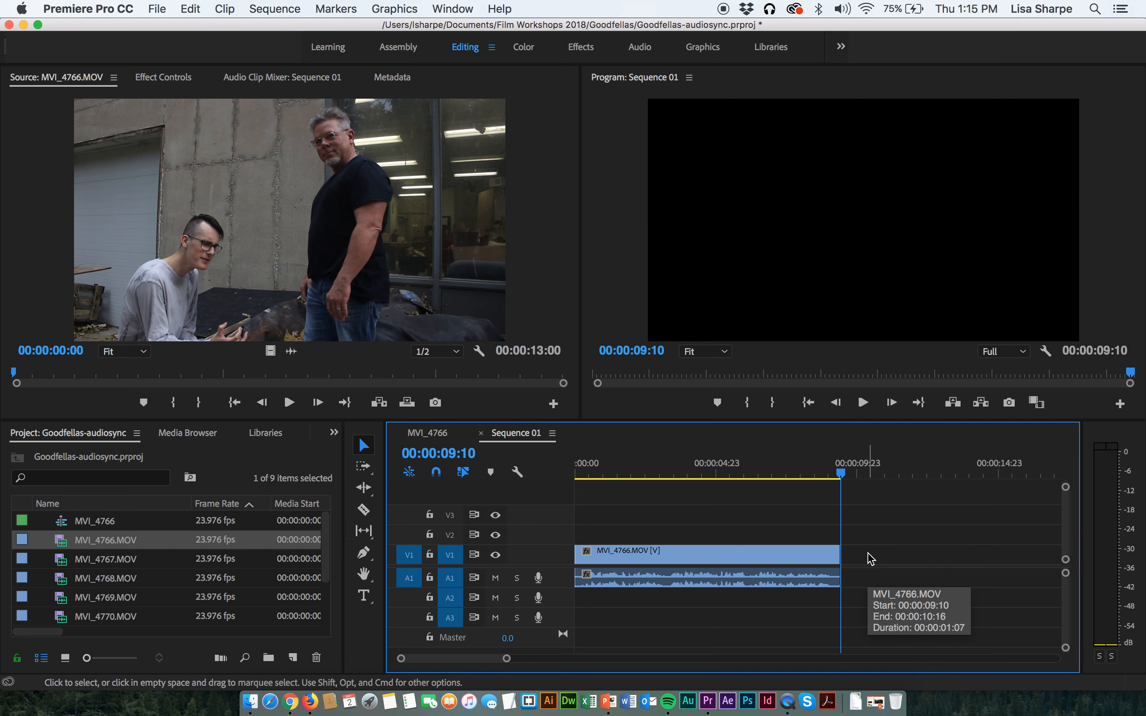
Play the trimmed Sequence 01 from its start to check the edit and save the project
left_click_drag(842, 473, 538, 491)
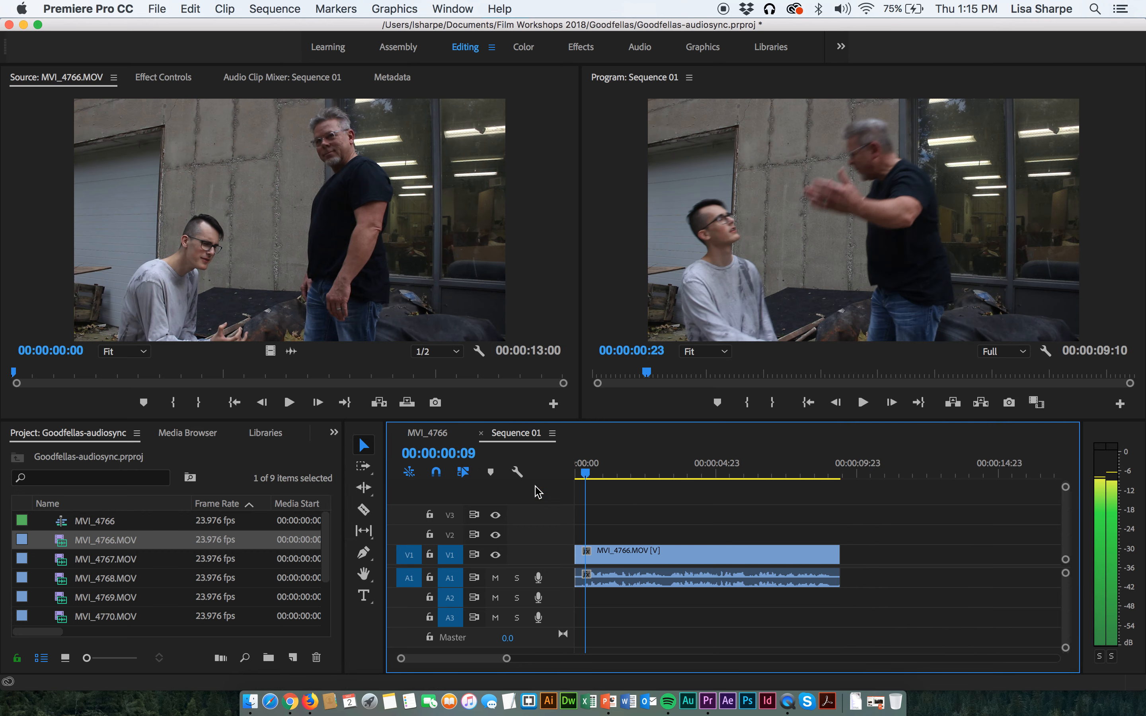
key("space")
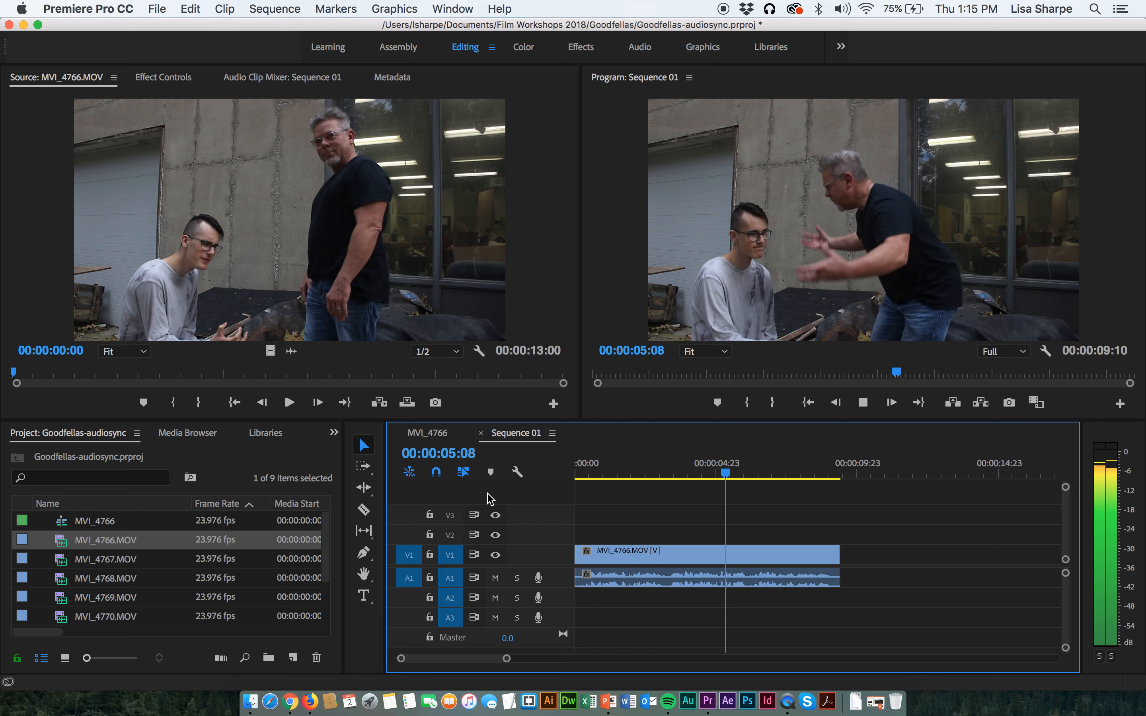
key("space")
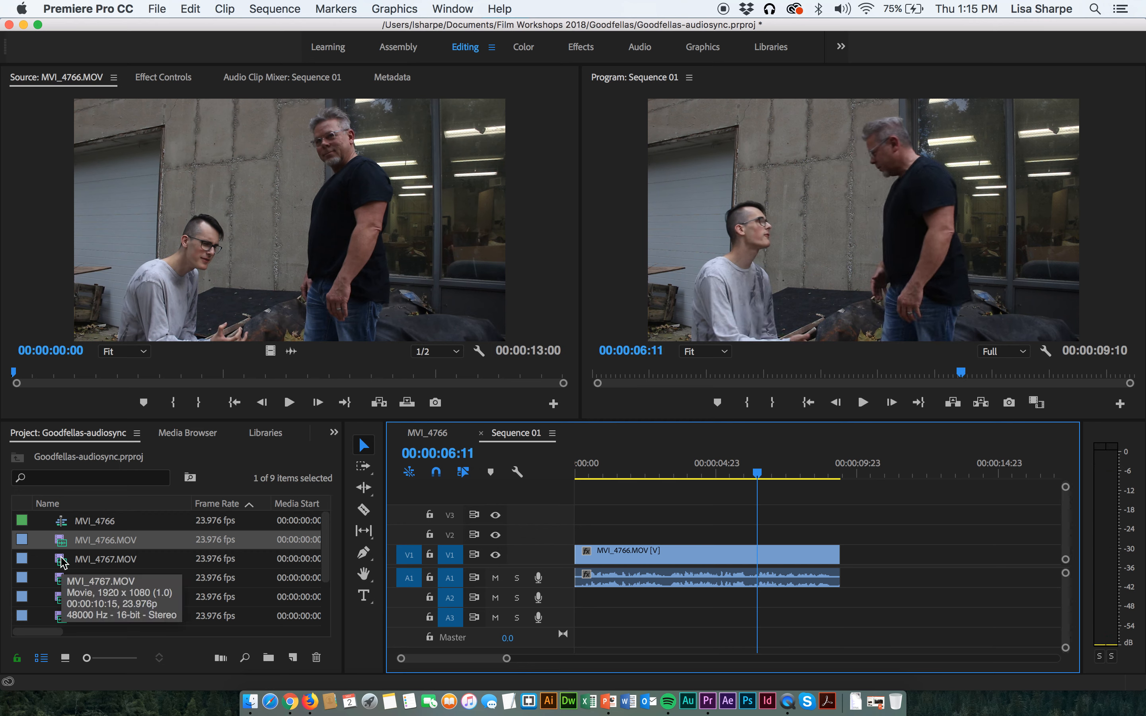
key("super+s")
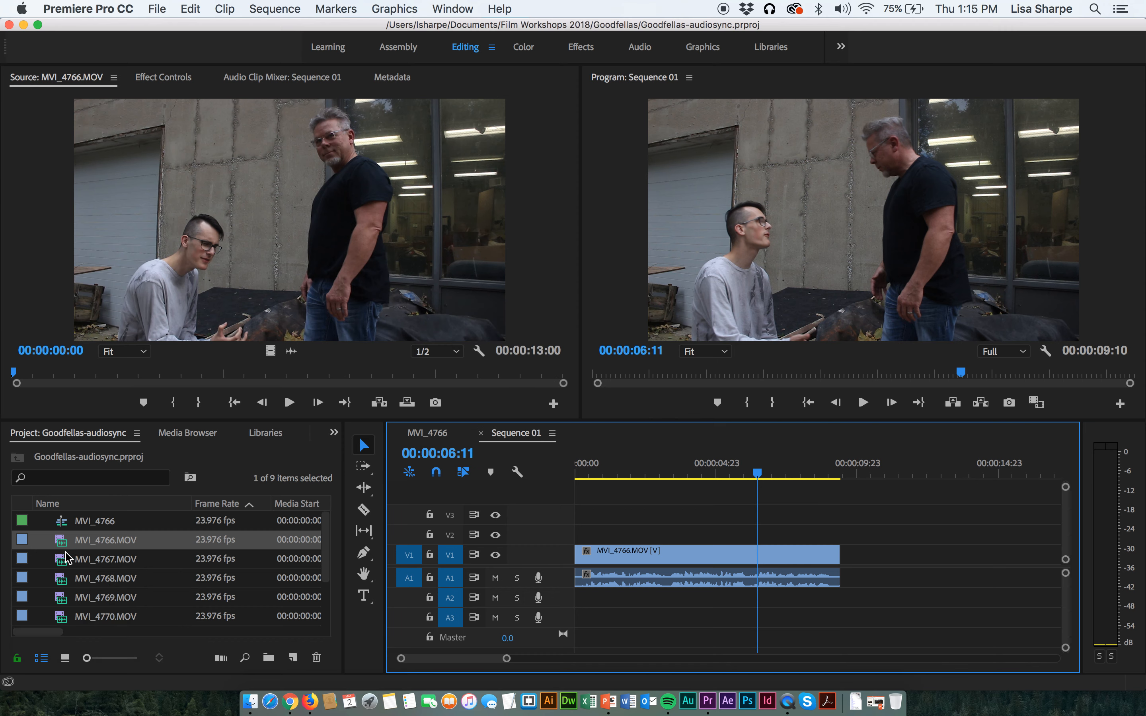
Preview MVI_4767.MOV from its beginning in the Source monitor and mark an In point that leaves 00:00:07:22 of footage
double_click(65, 564)
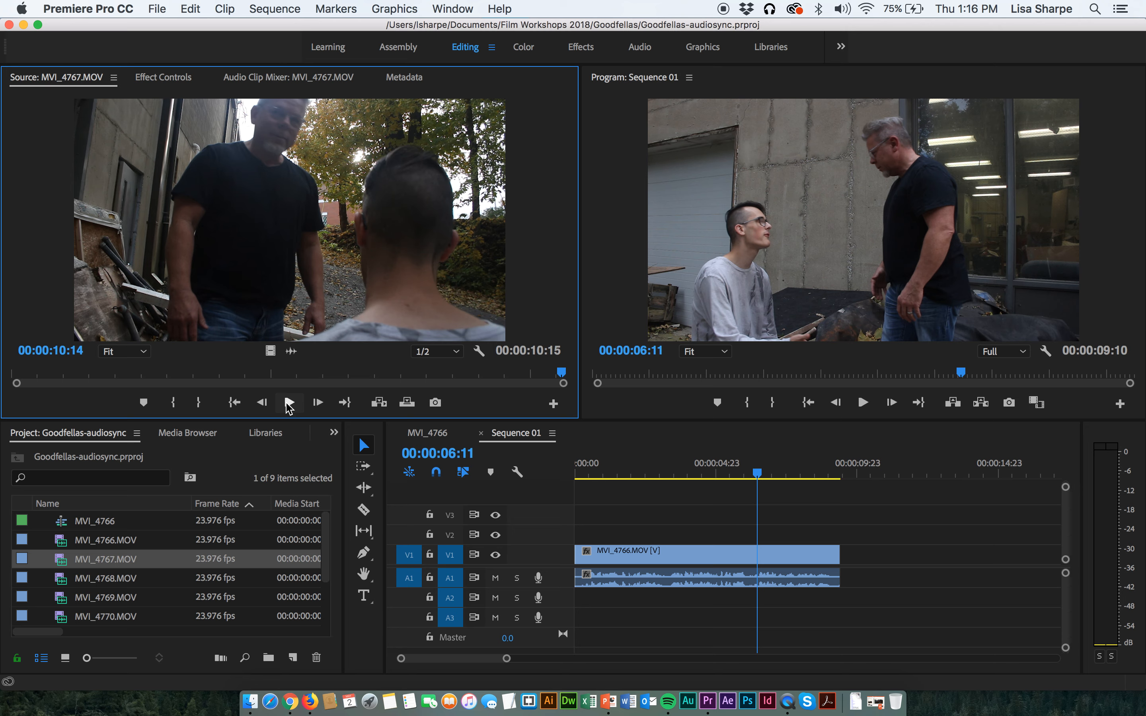
left_click_drag(562, 373, 3, 342)
key("space")
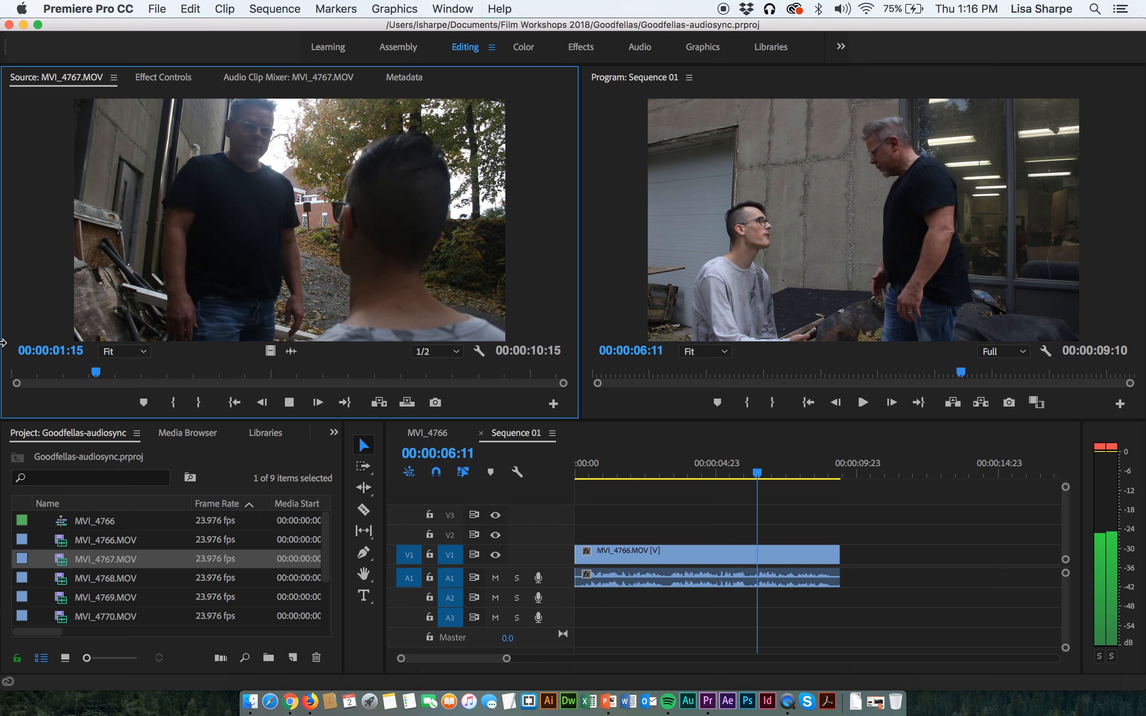
key("i")
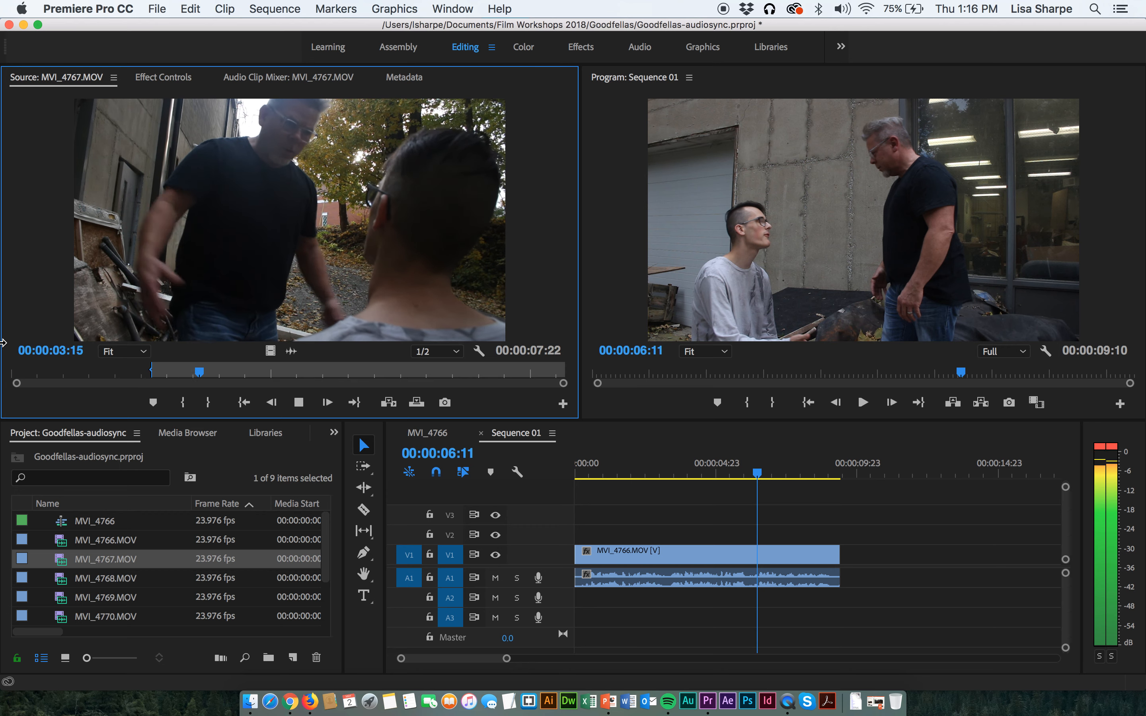
Mark the Out point of MVI_4767.MOV at 00:00:04:01 and move its In point earlier for a 00:00:01:11 selection
key("space")
key("i")
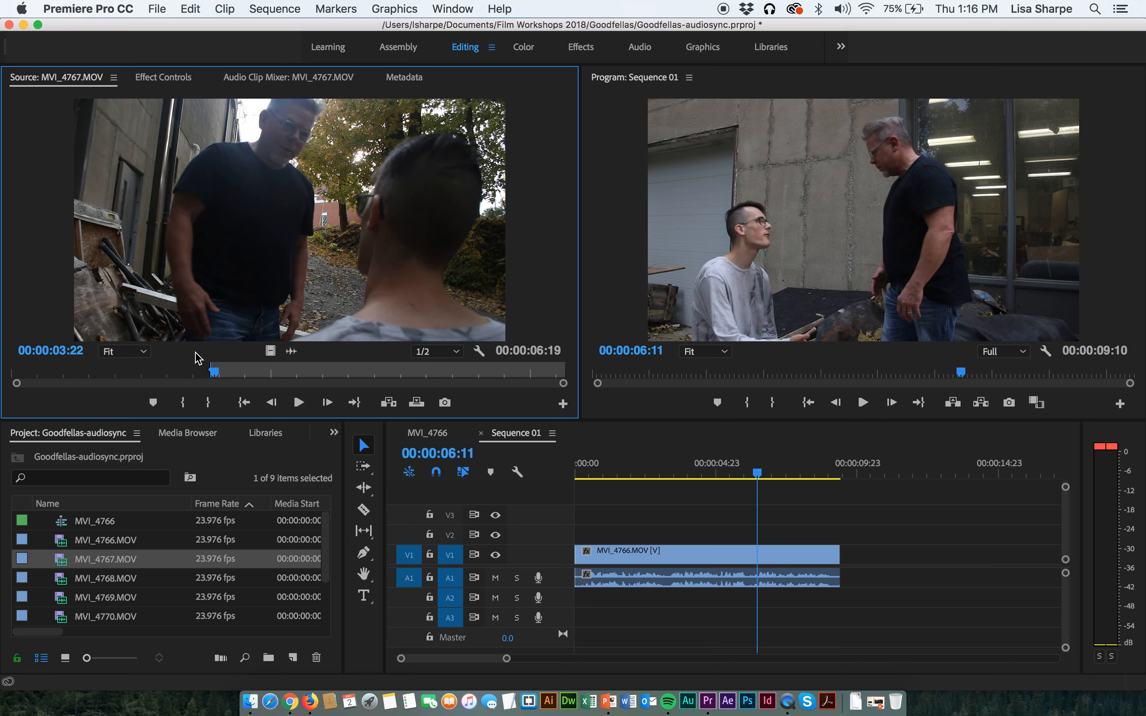
left_click_drag(214, 373, 147, 370)
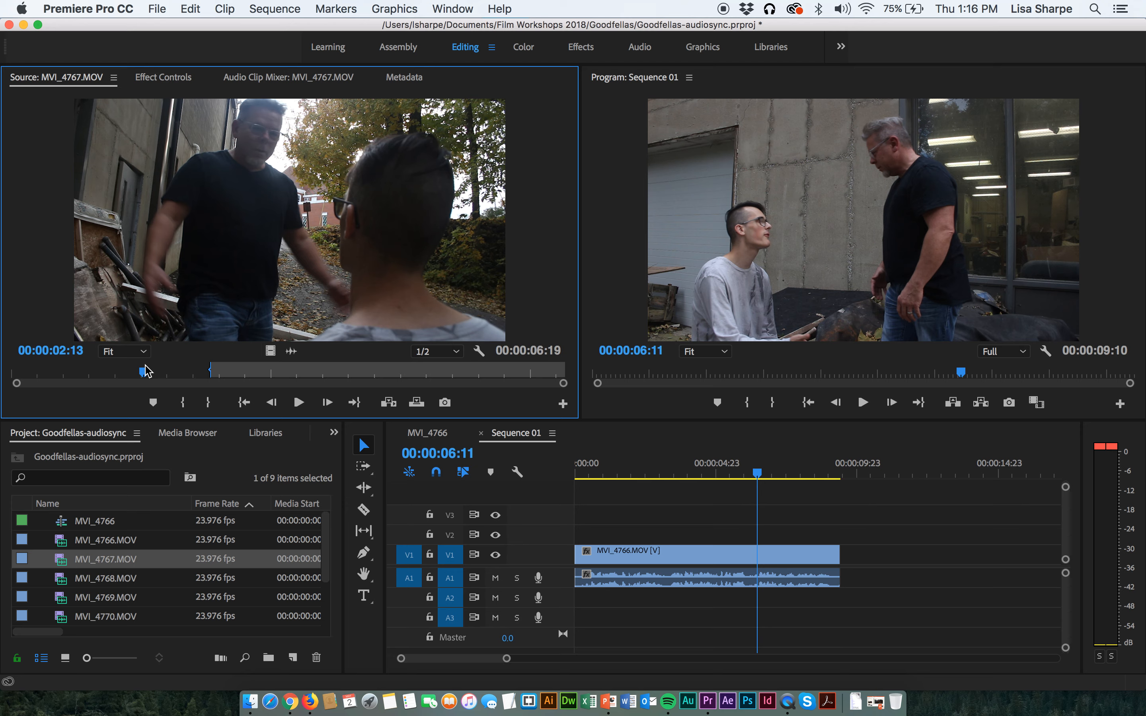
key("space")
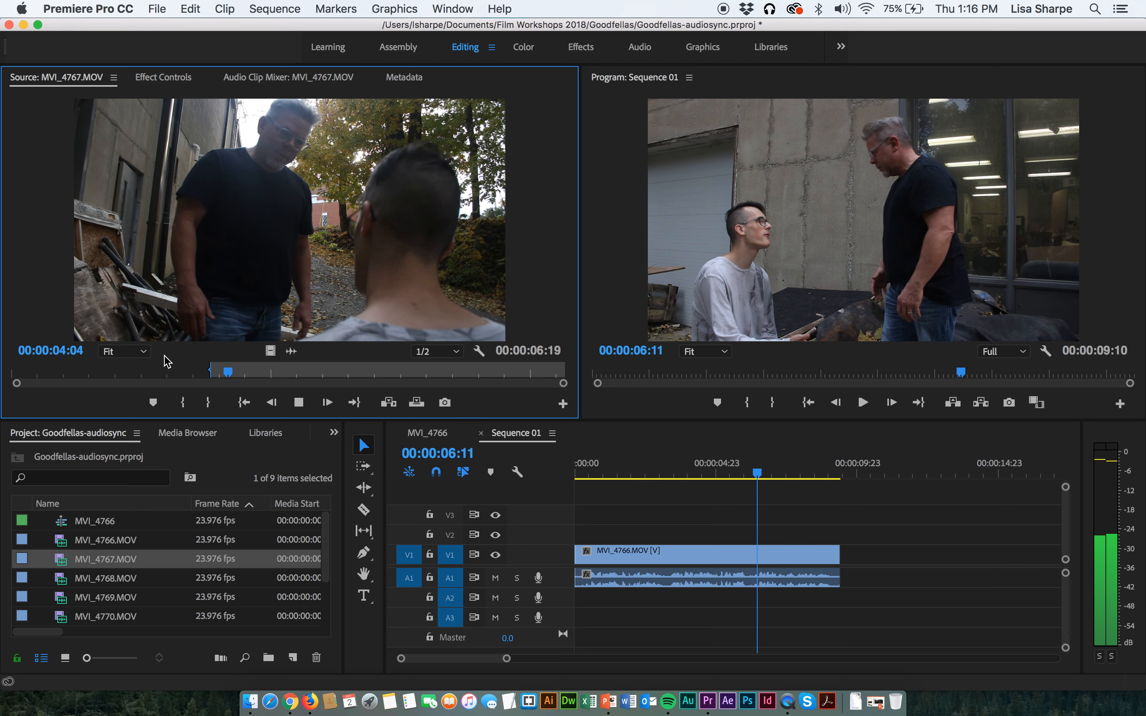
key("space")
left_click_drag(233, 373, 226, 374)
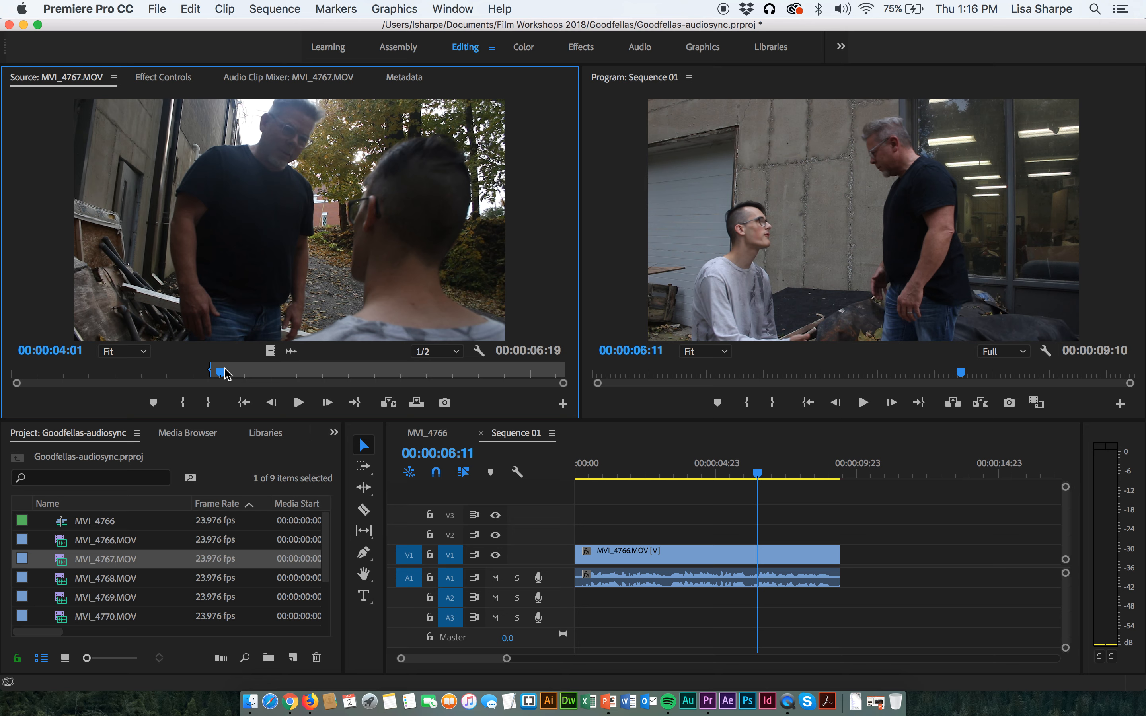
key("o")
left_click_drag(210, 370, 149, 366)
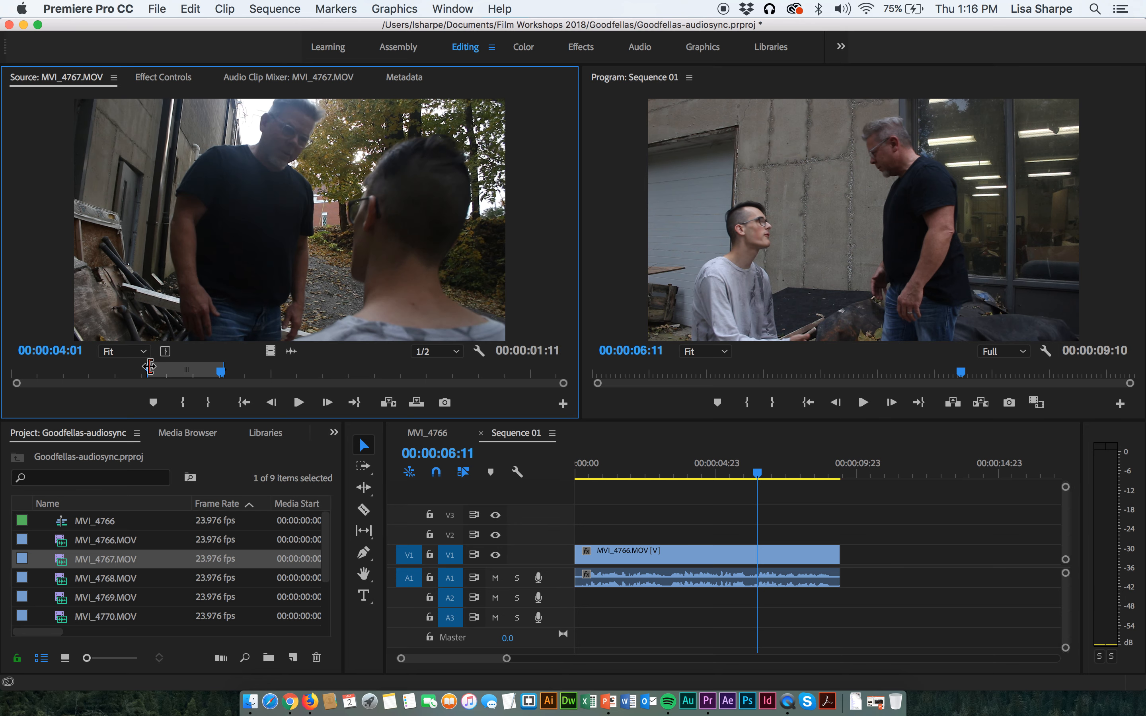
Play the marked portion of MVI_4767.MOV and place it on V2 and A2 at the start of Sequence 01
key("space")
key("space")
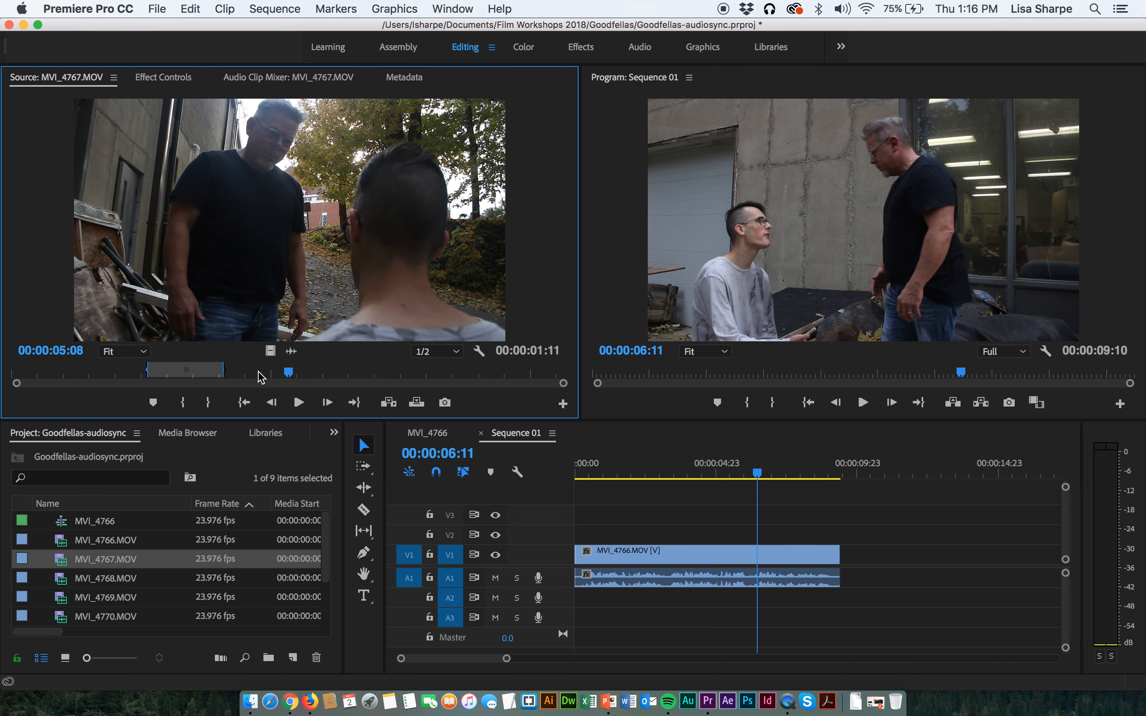
left_click(150, 376)
key("space")
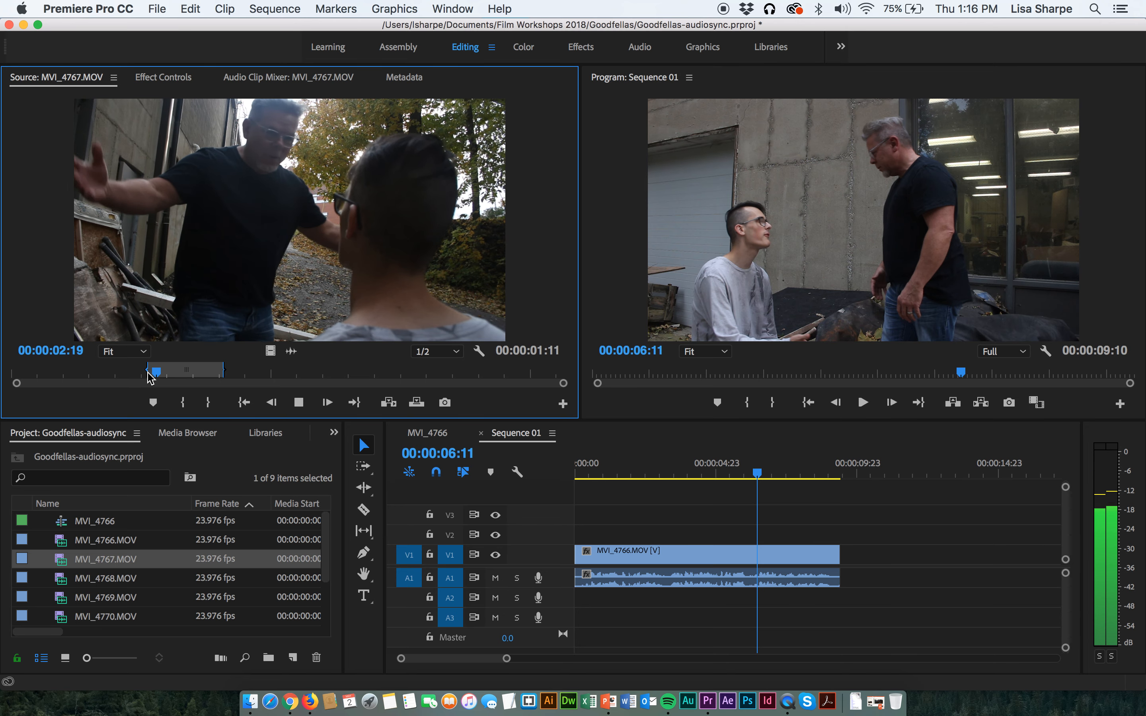
key("space")
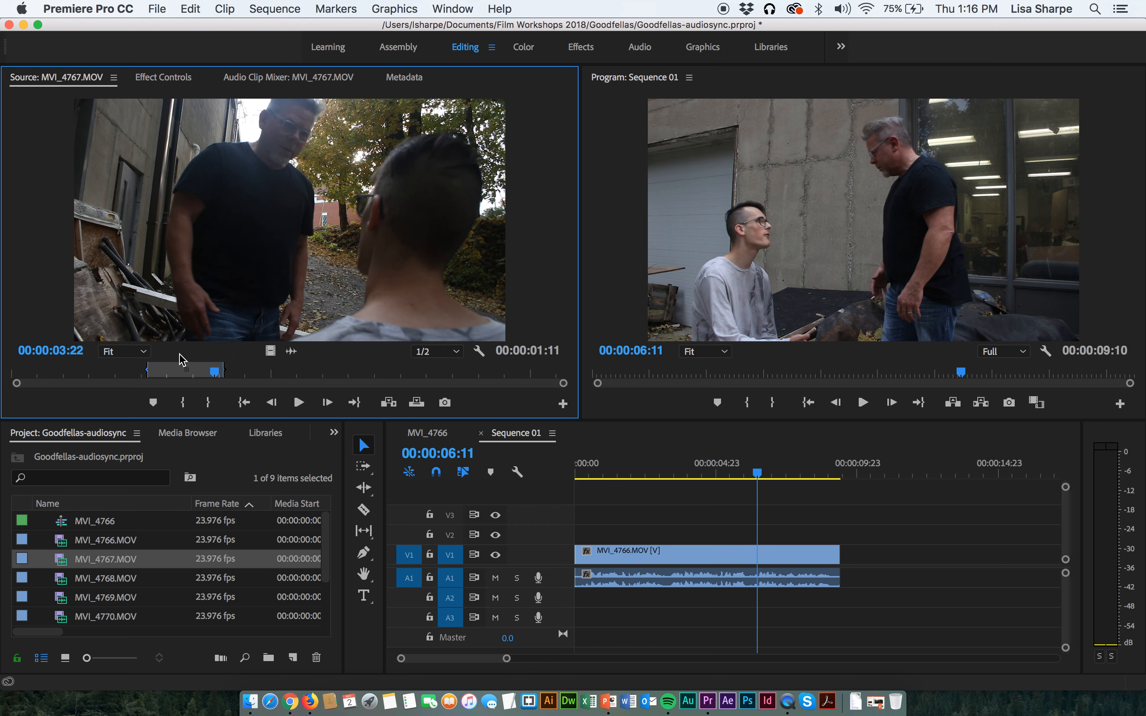
left_click_drag(566, 374, 579, 535)
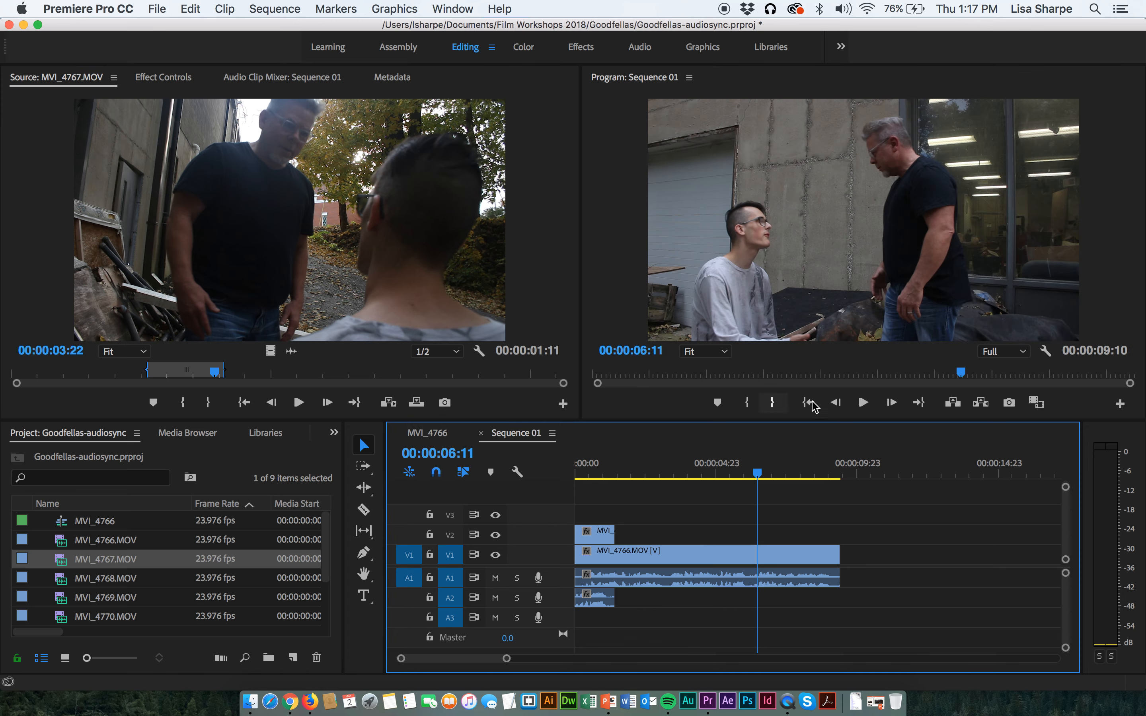
Play Sequence 01 from its start to check the cut from MVI_4767.MOV to the master shot
left_click_drag(757, 473, 506, 479)
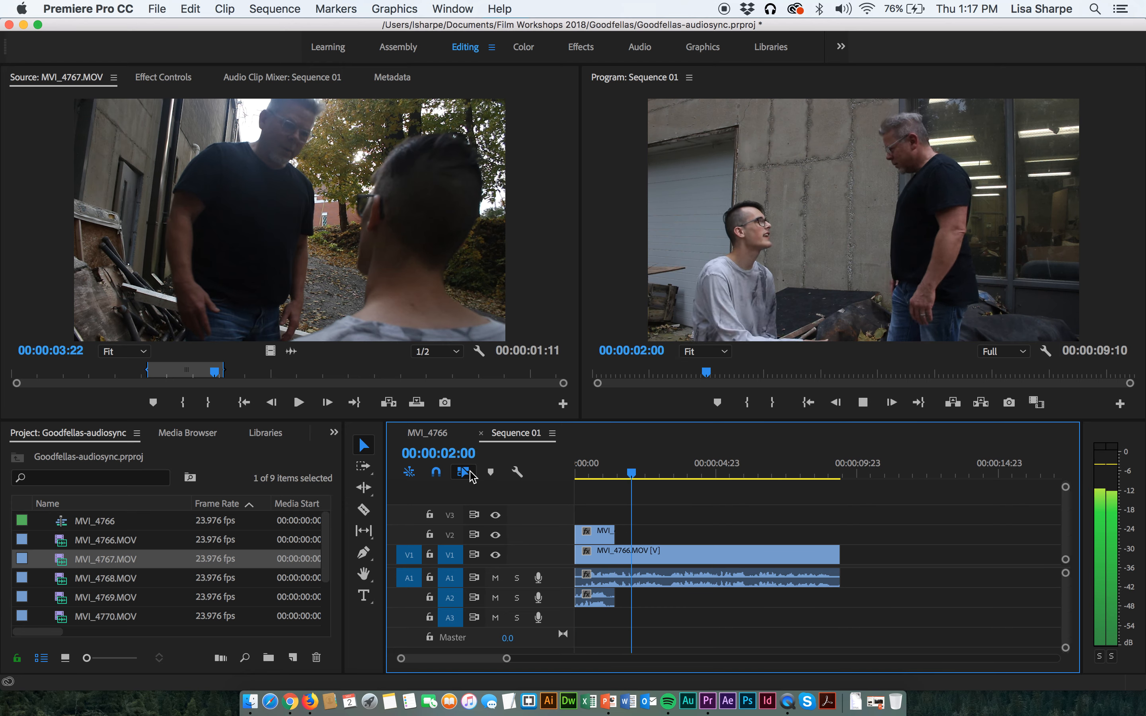
key("space")
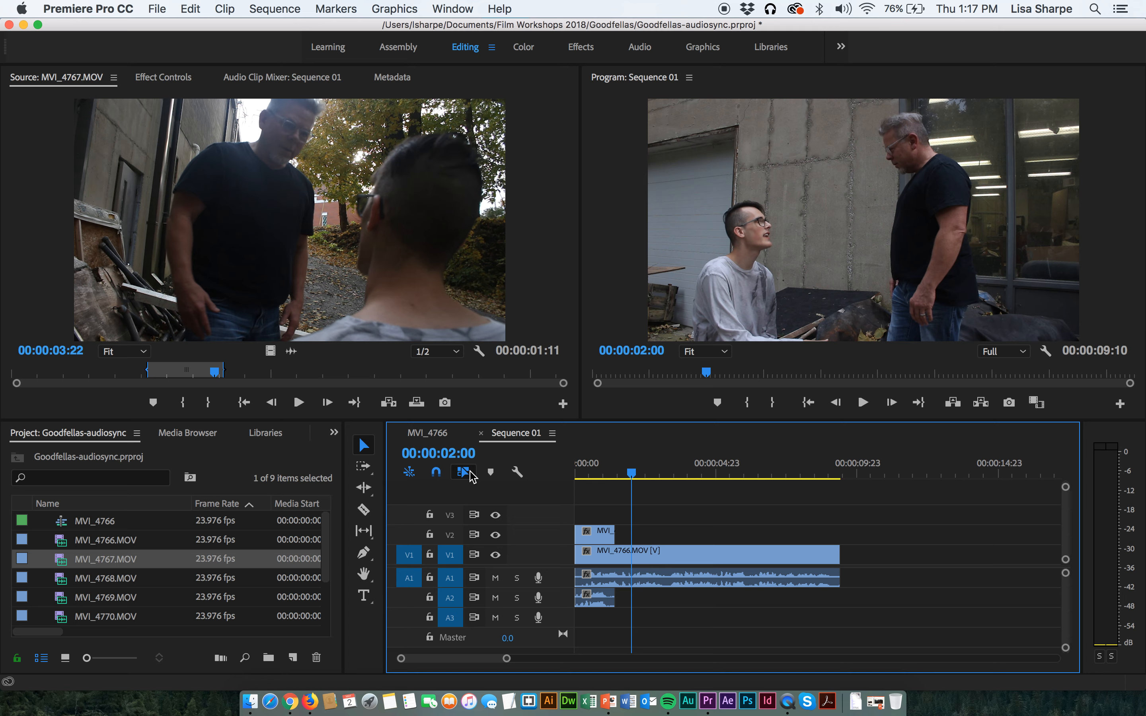
left_click_drag(632, 474, 565, 475)
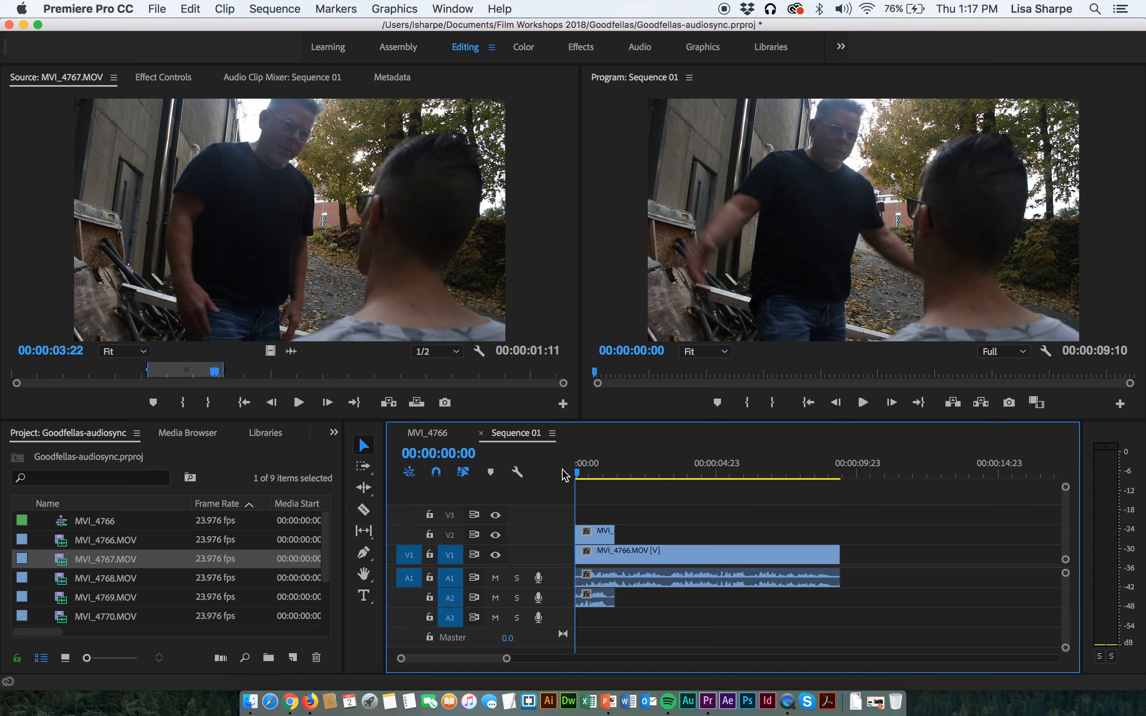
key("space")
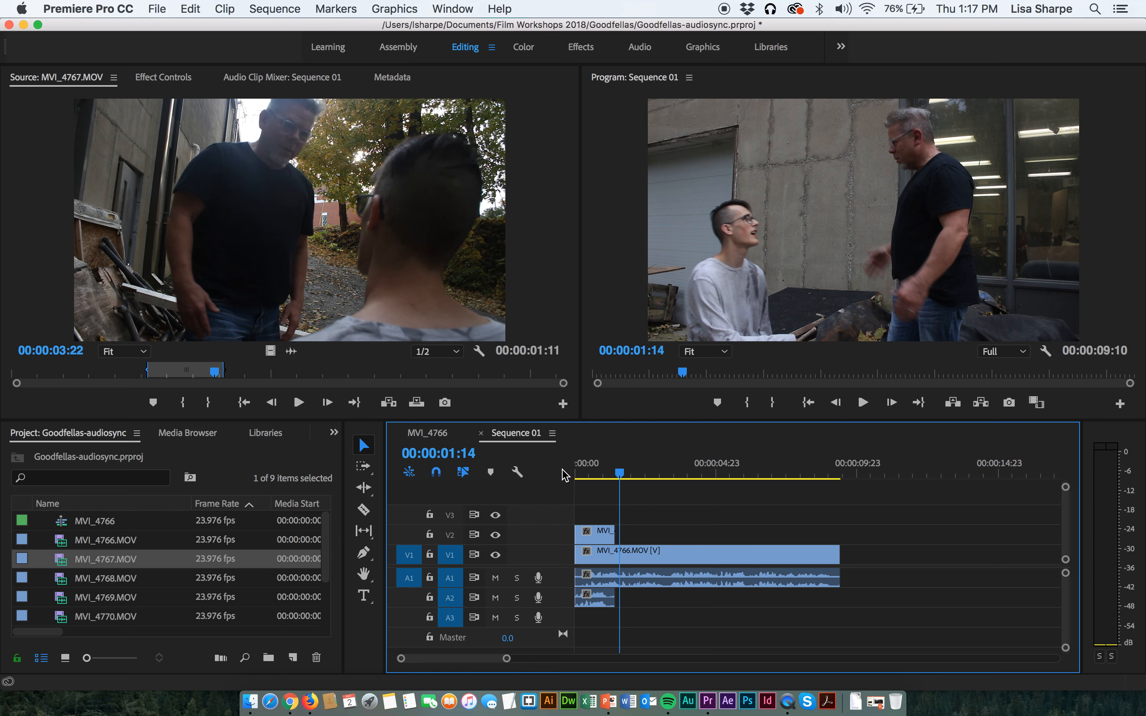
Unlink the MVI_4767.MOV clip in the sequence and delete its audio from A2
left_click(594, 602)
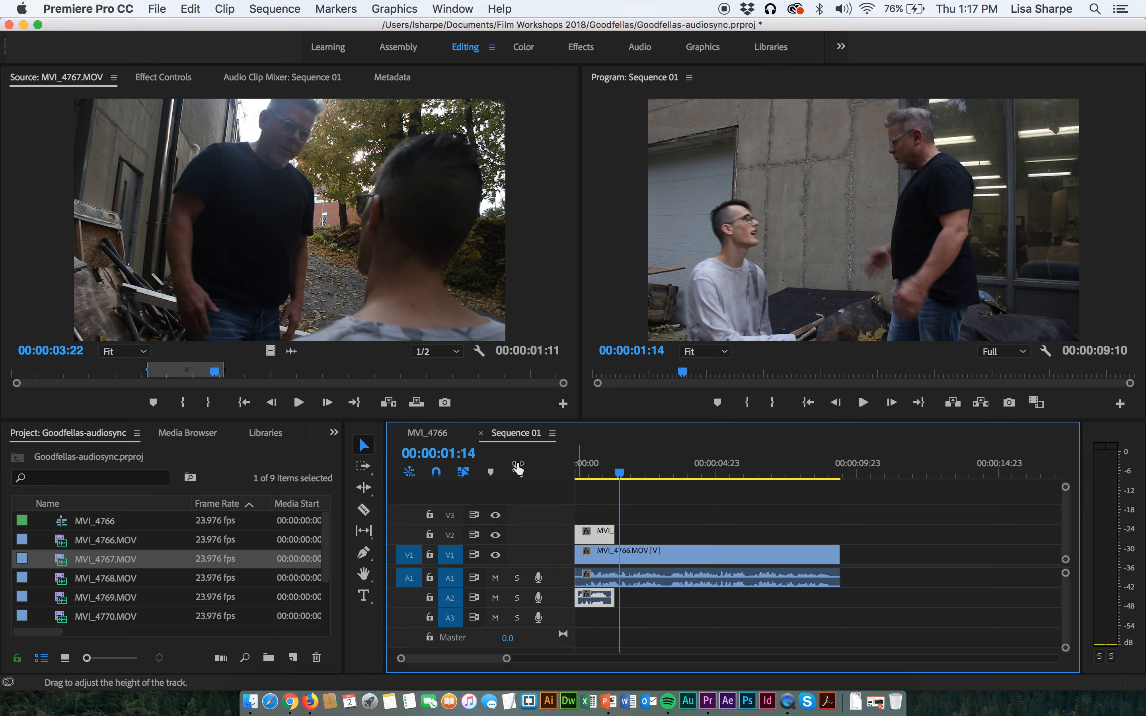
left_click(227, 8)
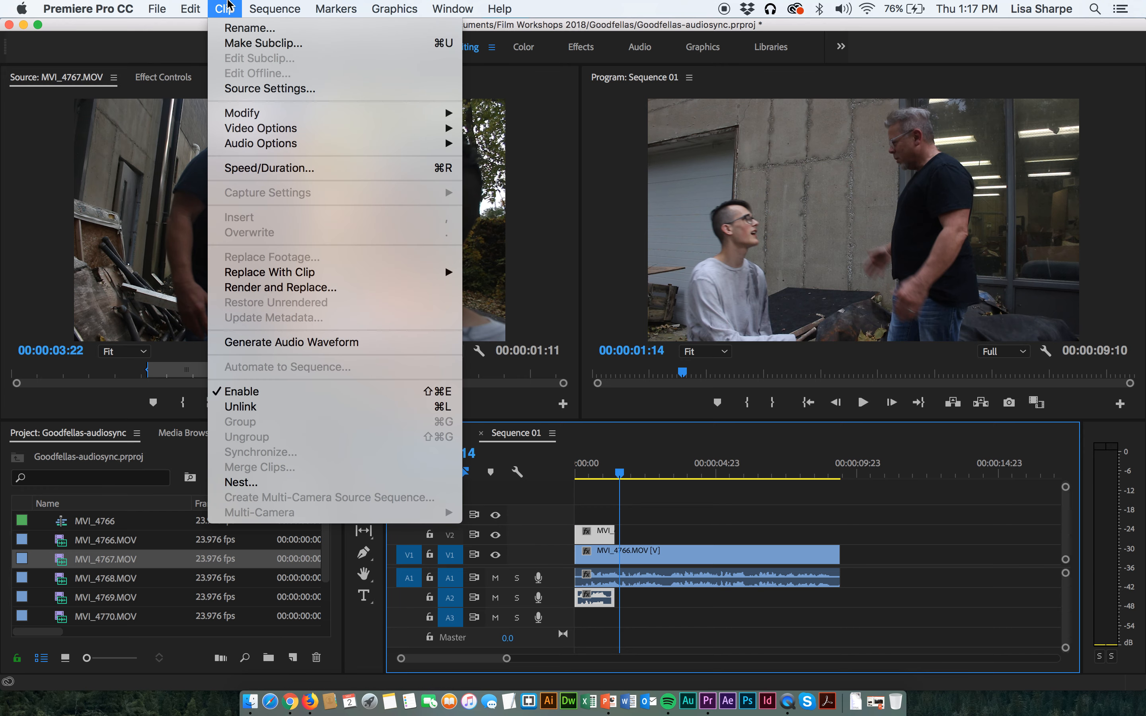
left_click(249, 415)
left_click(586, 602)
key("Delete")
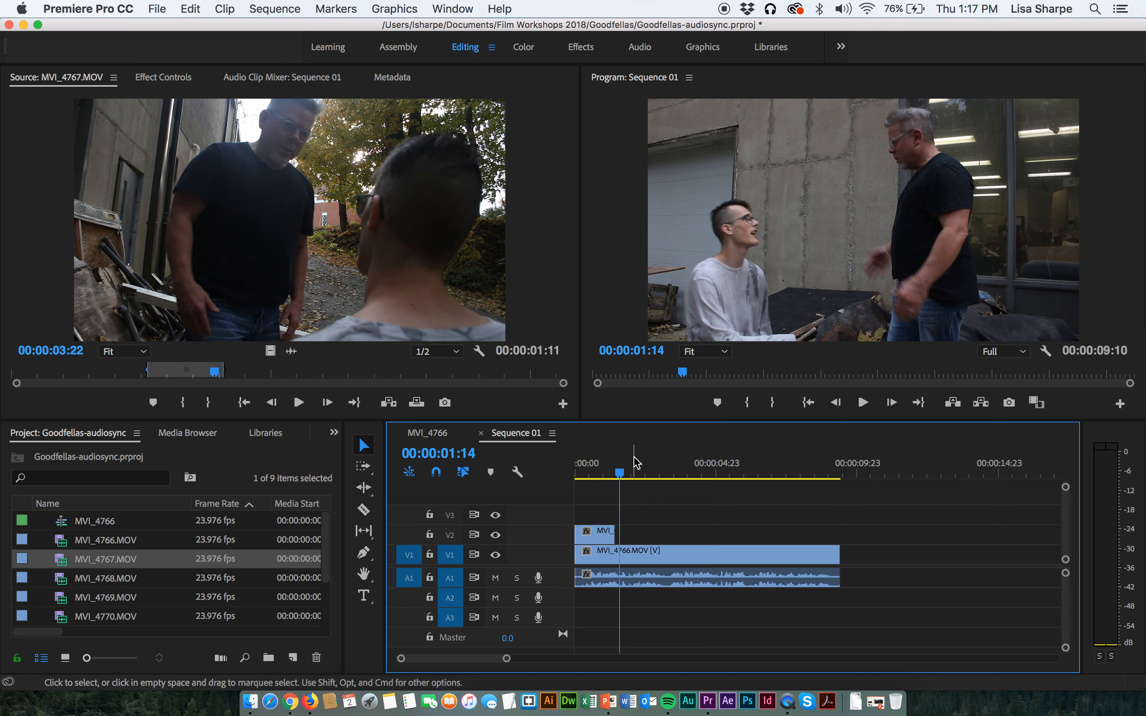
Replay the beginning of Sequence 01 with only the master shot's audio under the MVI_4767.MOV clip
left_click_drag(619, 473, 547, 478)
key("space")
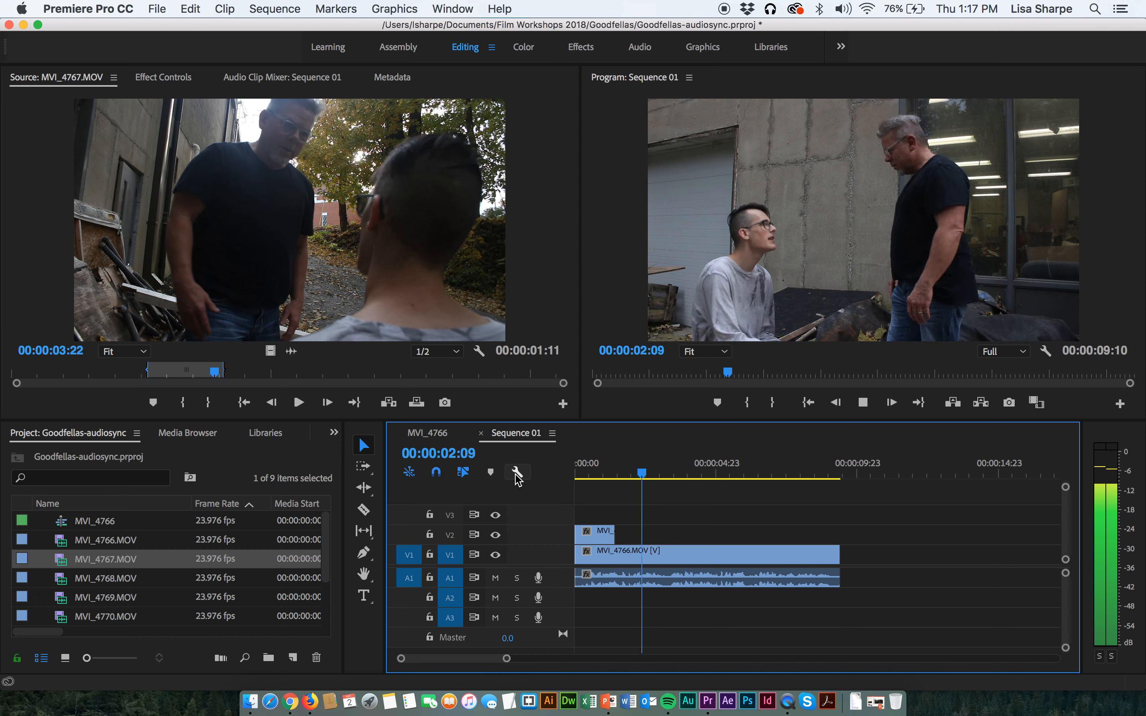
key("space")
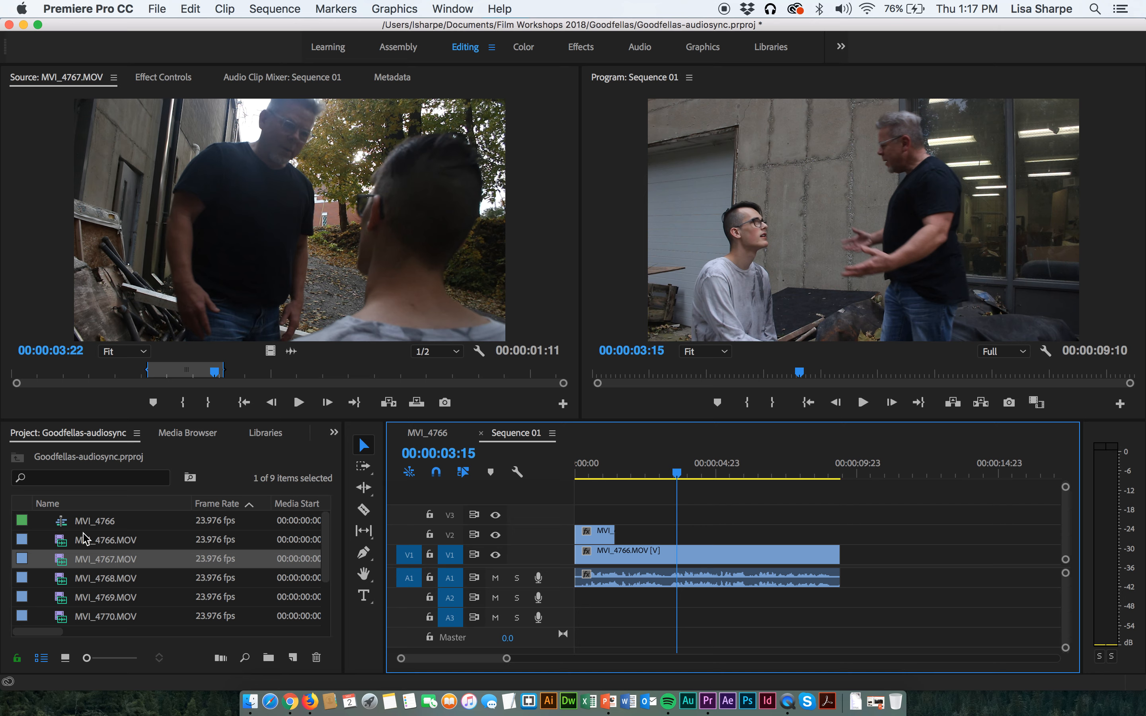
Check MVI_4768.MOV and play MVI_4769.MOV in the Source monitor to find the next shot
double_click(65, 582)
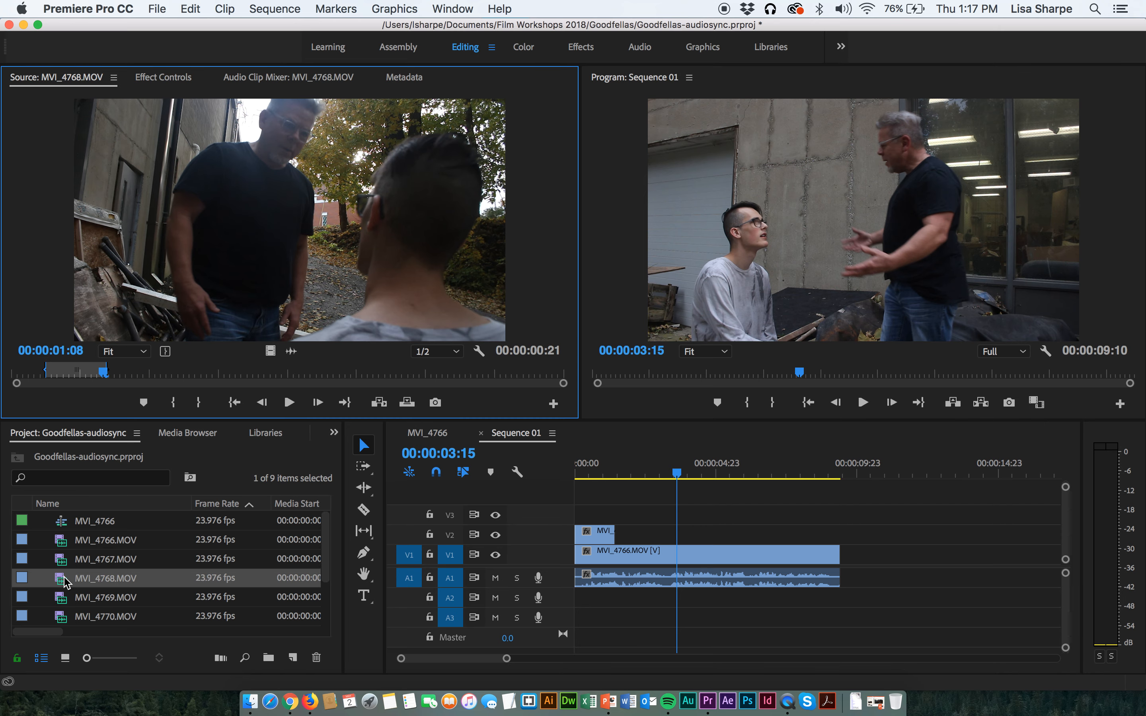
double_click(58, 601)
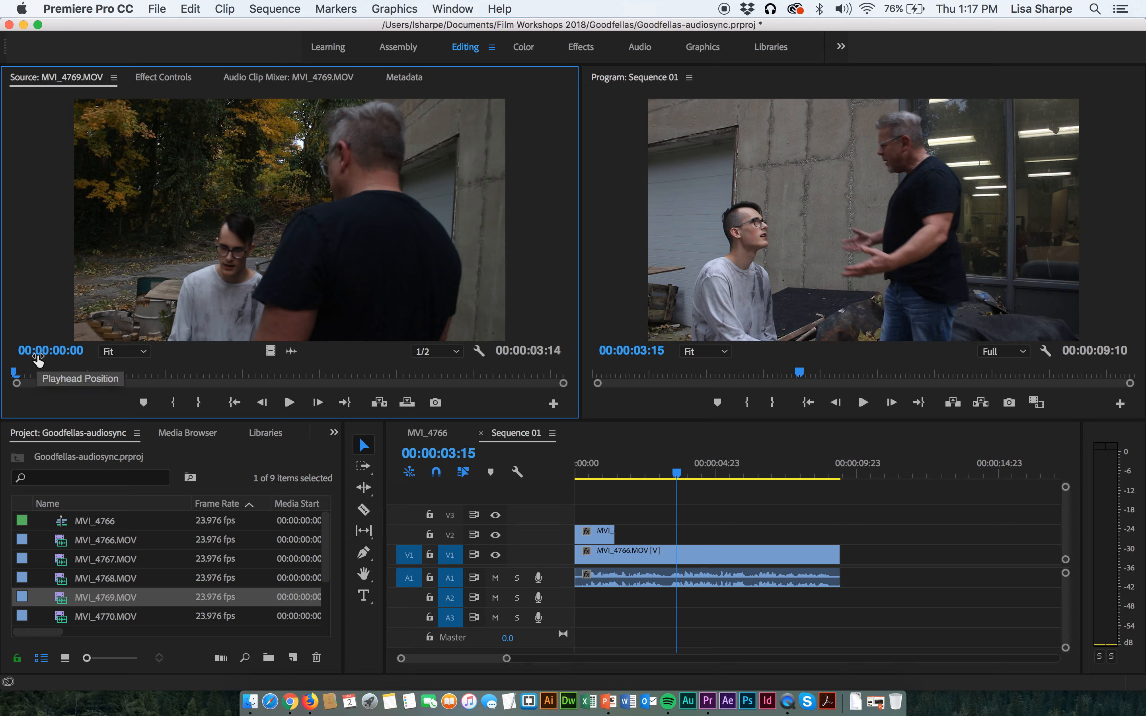
key("space")
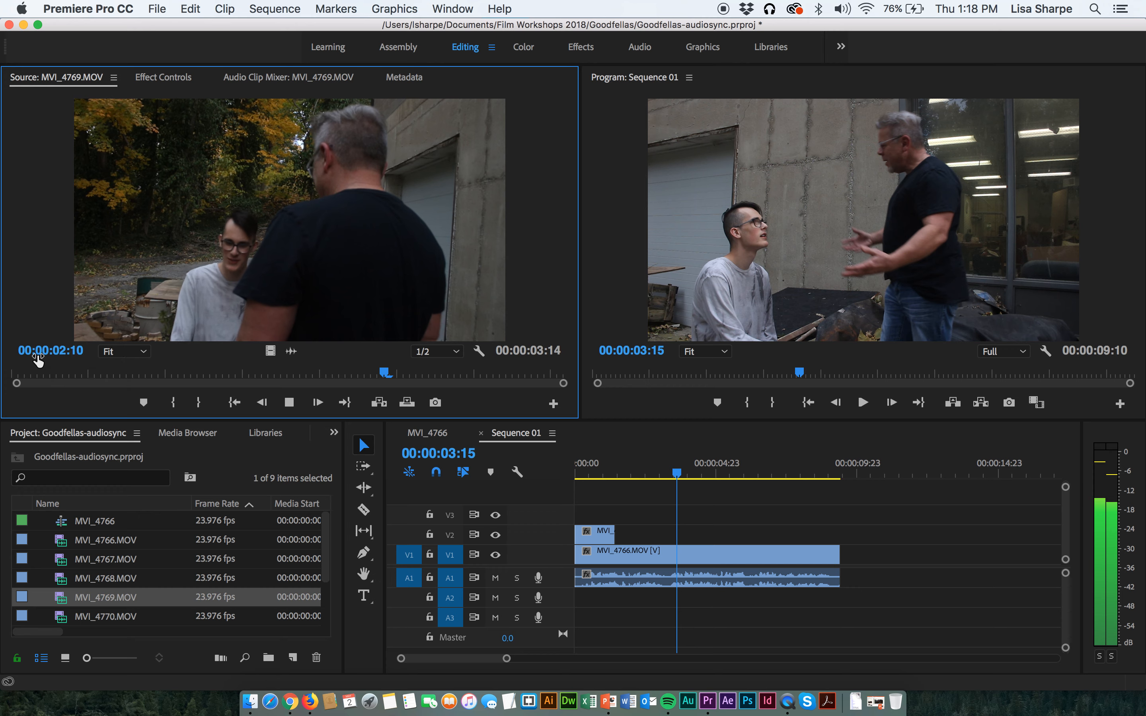
key("space")
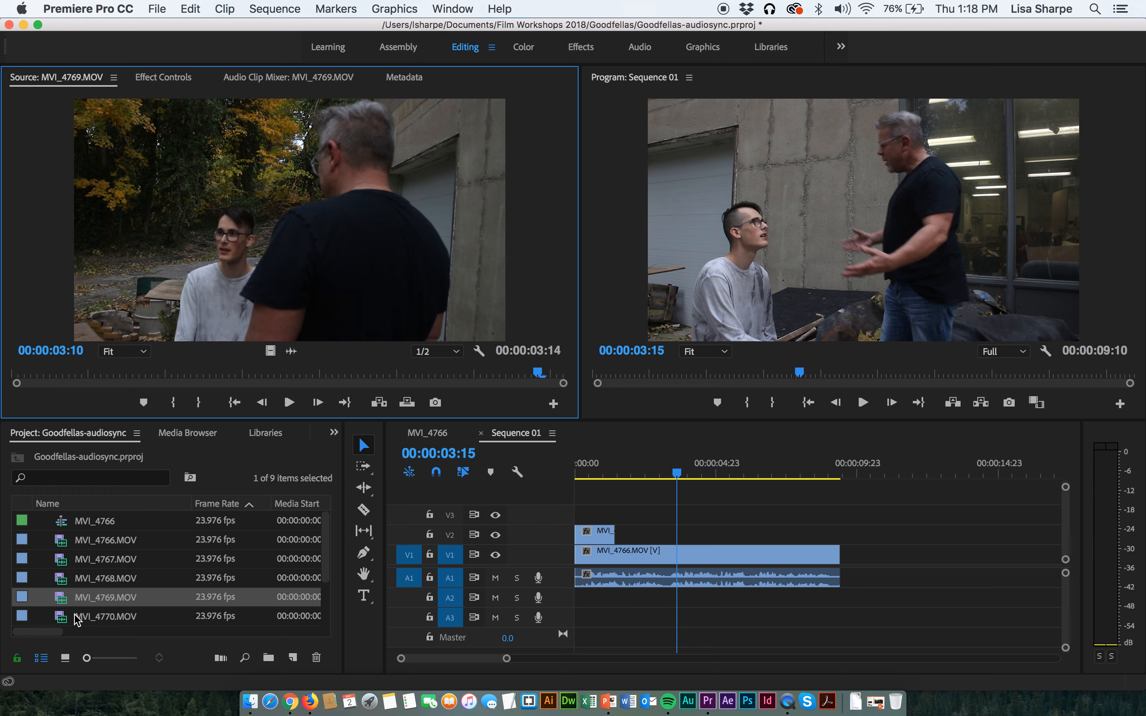
left_click(65, 576)
double_click(64, 577)
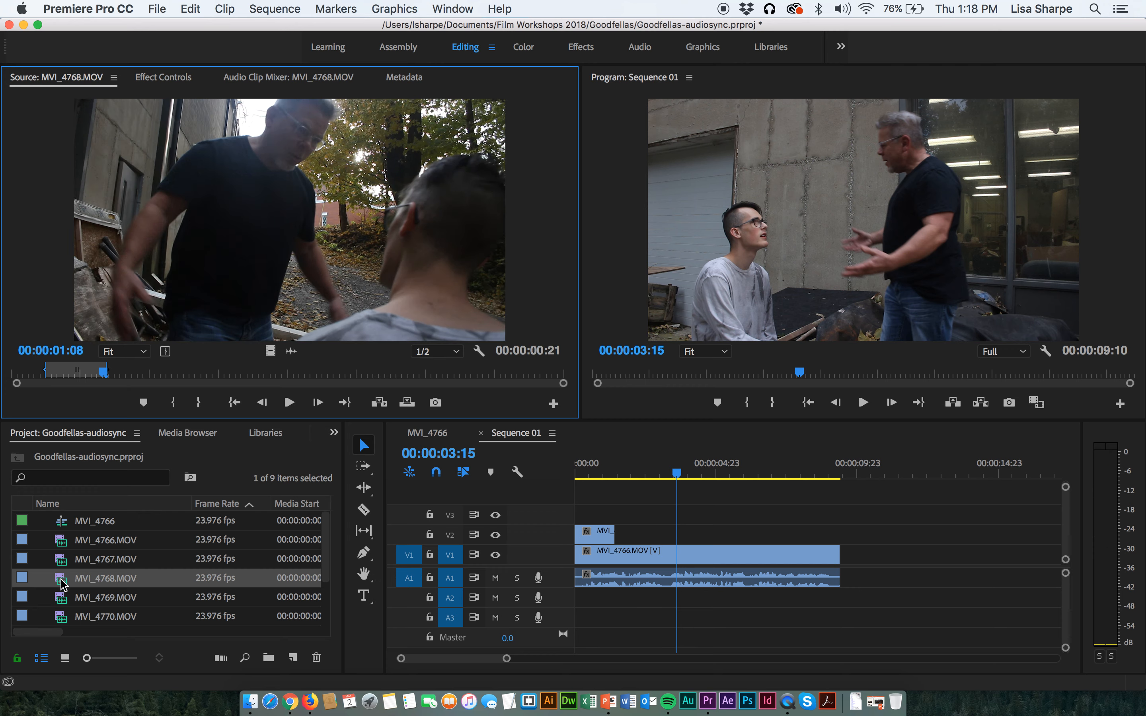
Preview MVI_4770.MOV in the Source monitor and mark its In point at 00:00:02:22
double_click(58, 617)
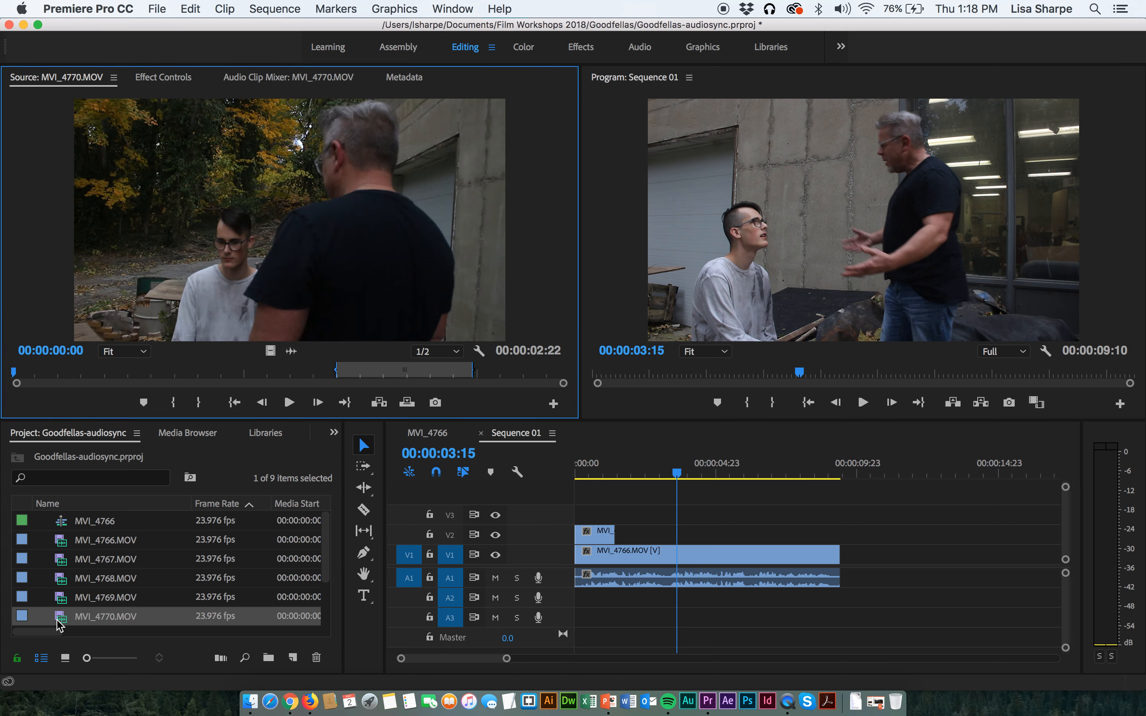
key("space")
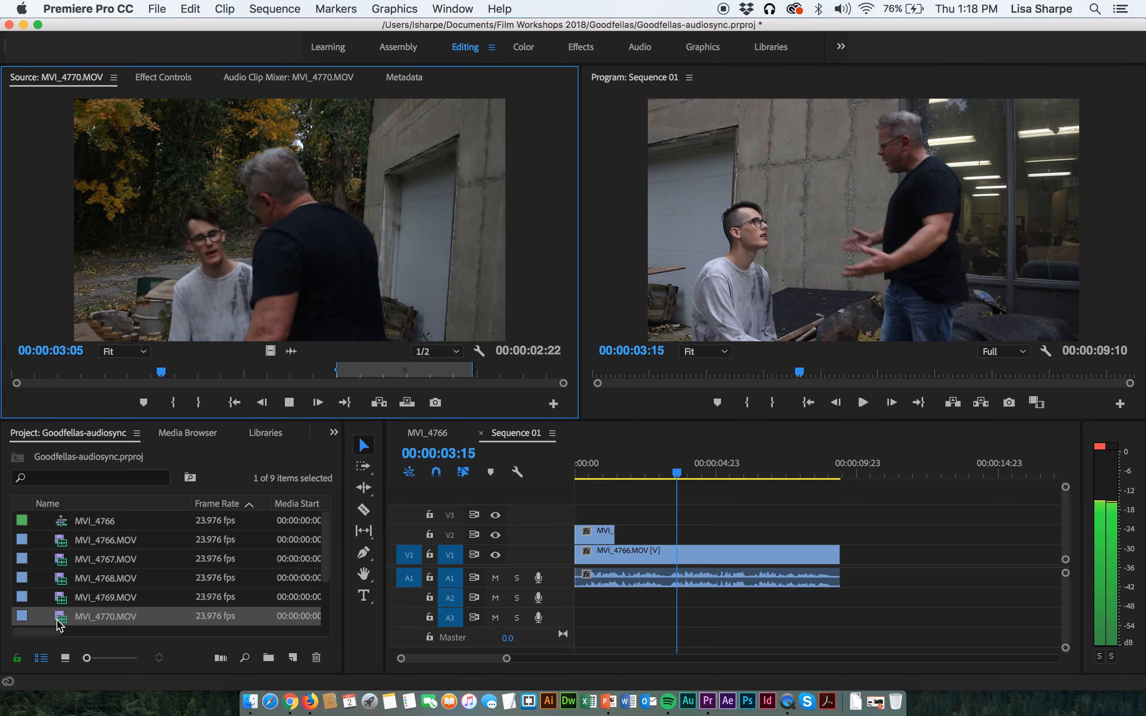
key("space")
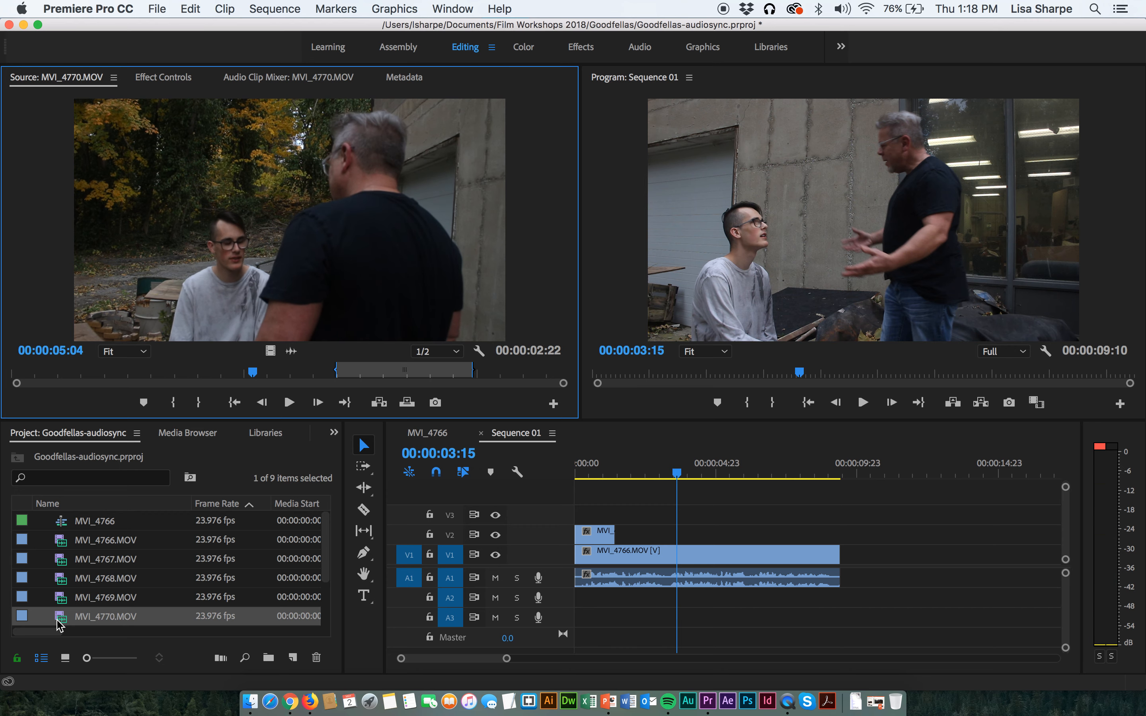
left_click_drag(252, 376, 166, 379)
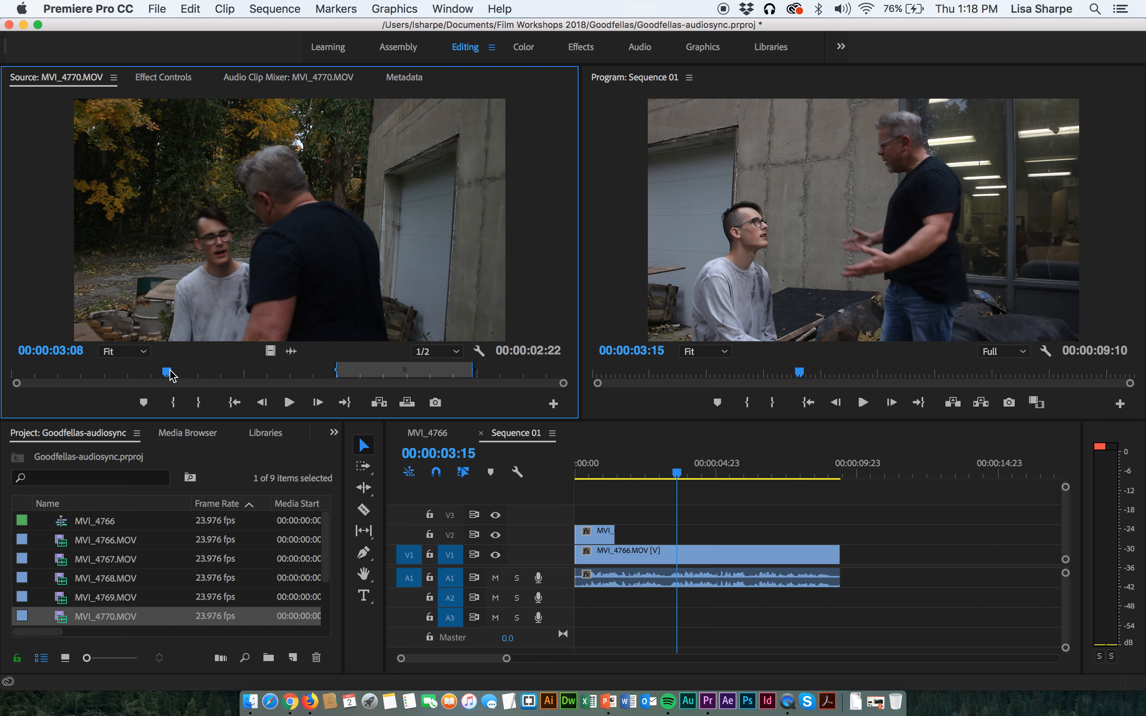
left_click_drag(169, 370, 149, 369)
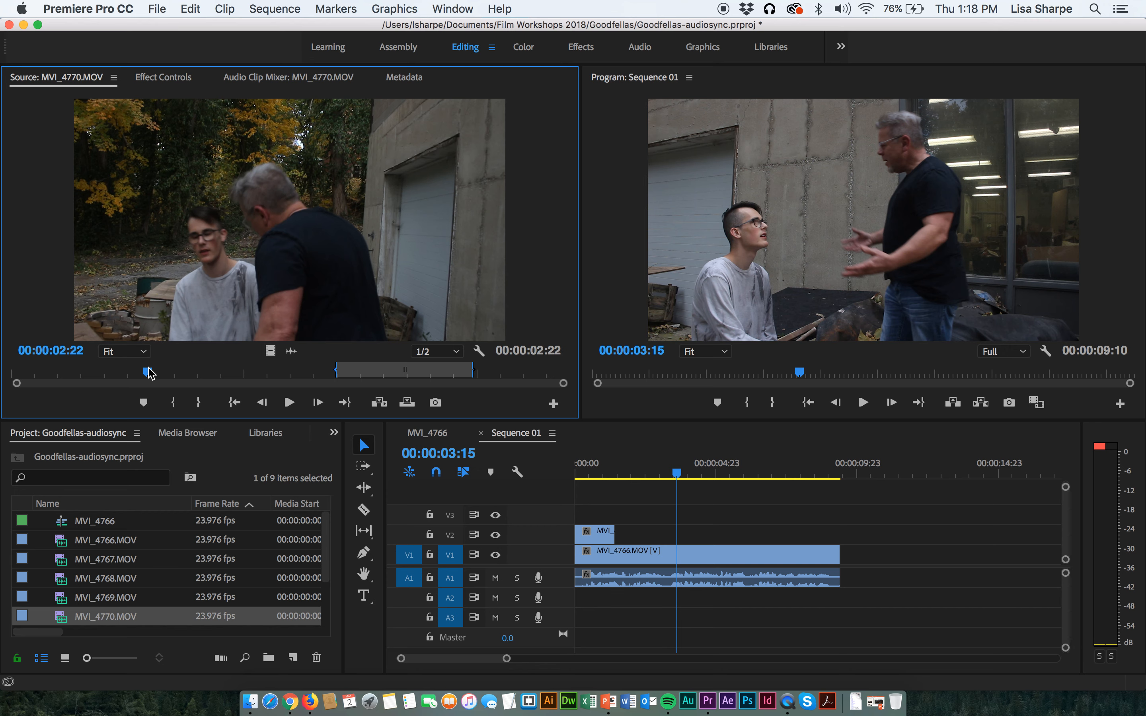
key("i")
Play MVI_4770.MOV from its In point and mark the Out point at 00:00:05:03
left_click_drag(473, 367, 226, 371)
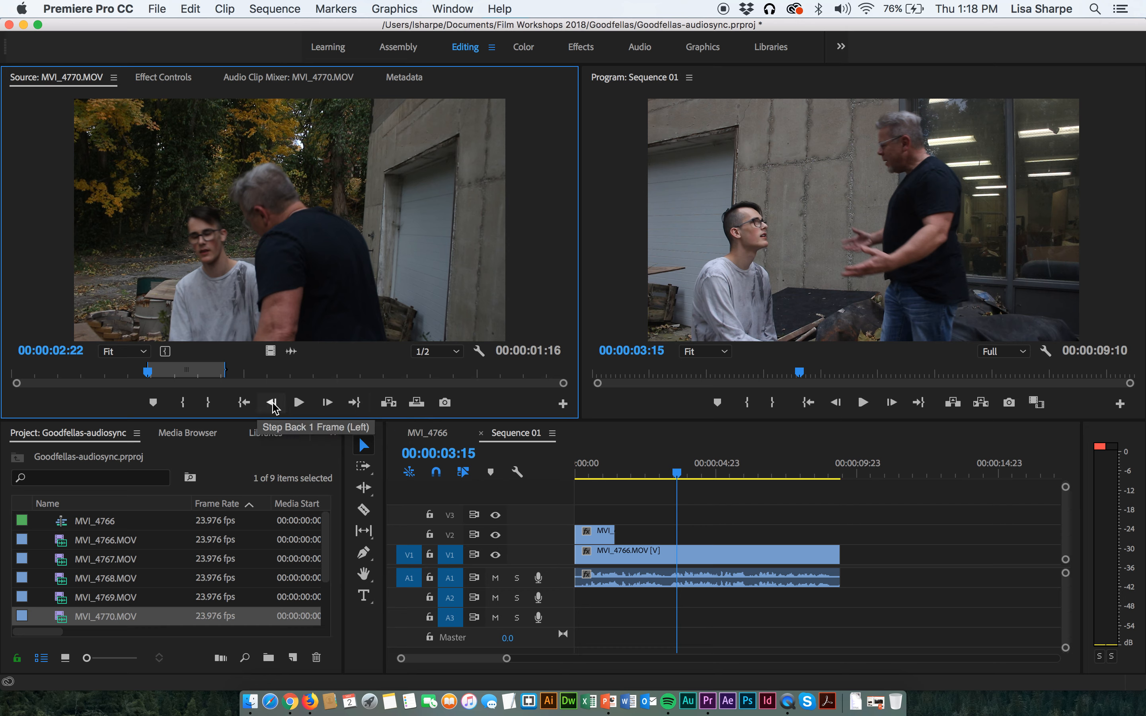
left_click(298, 404)
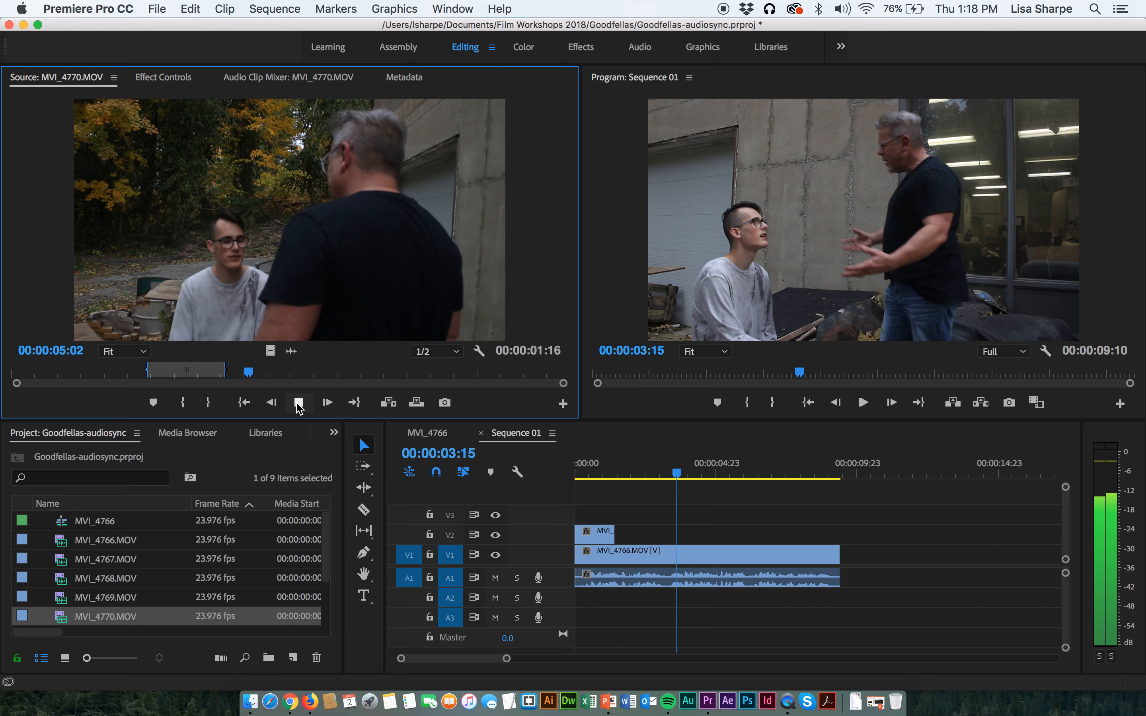
left_click(298, 404)
key("o")
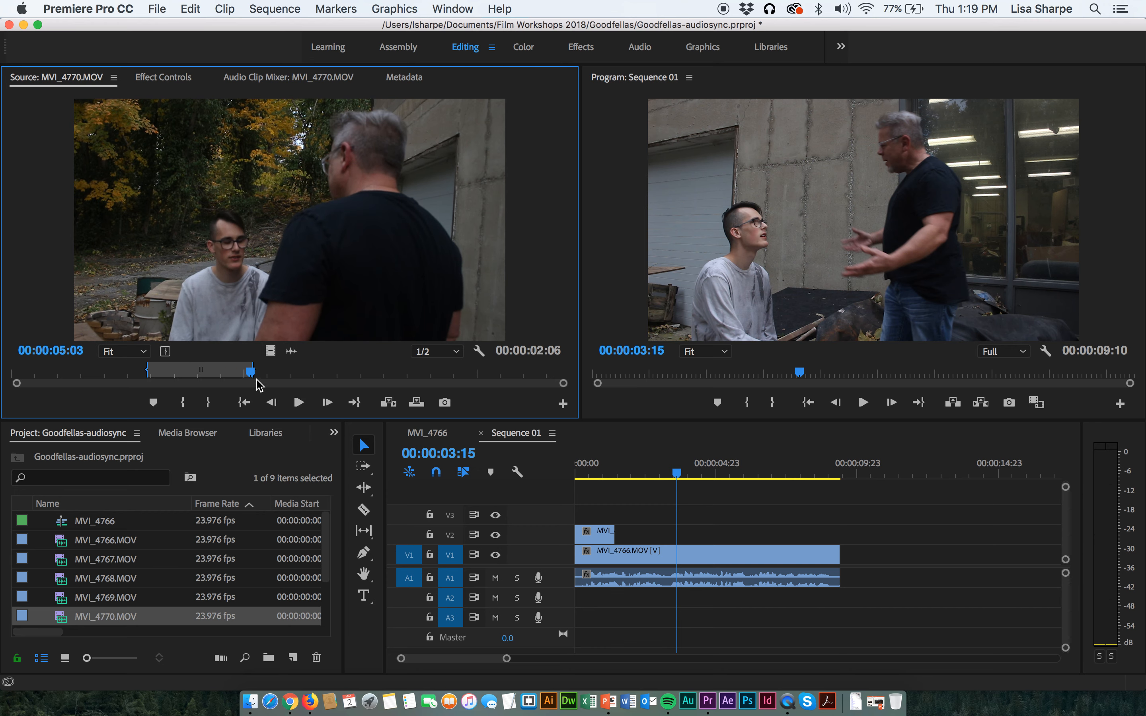
Play the marked portion of MVI_4770.MOV and place it on V2 and A2 directly after the MVI_4767.MOV clip
key("shift+i")
key("space")
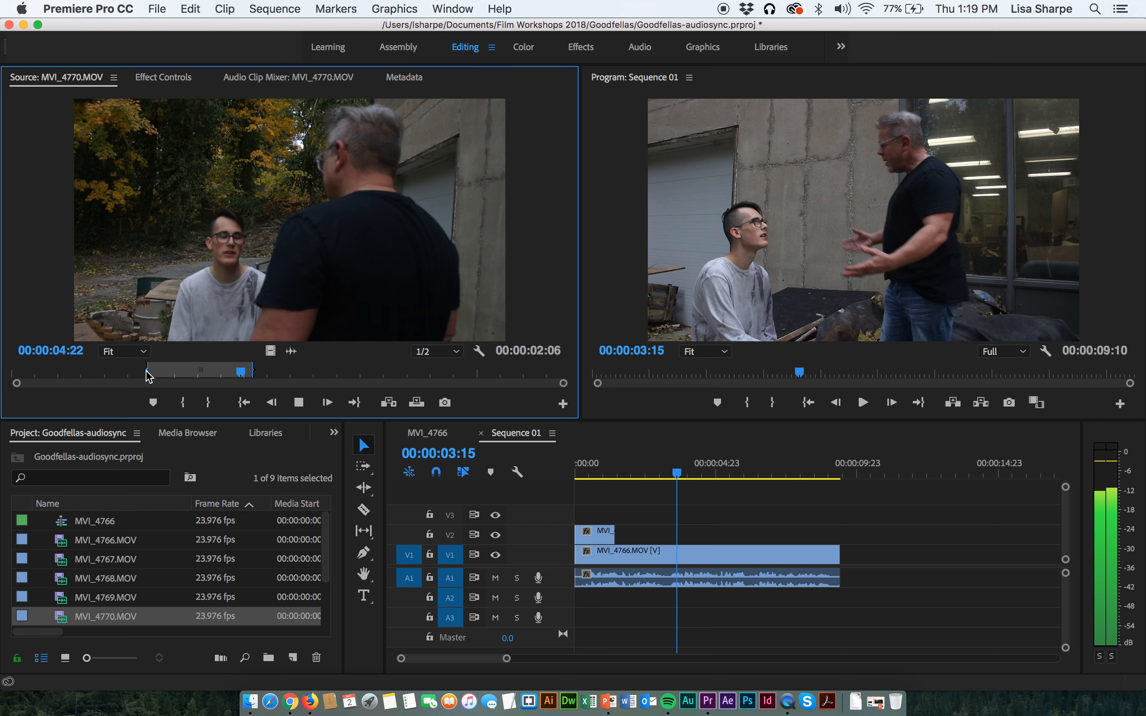
key("space")
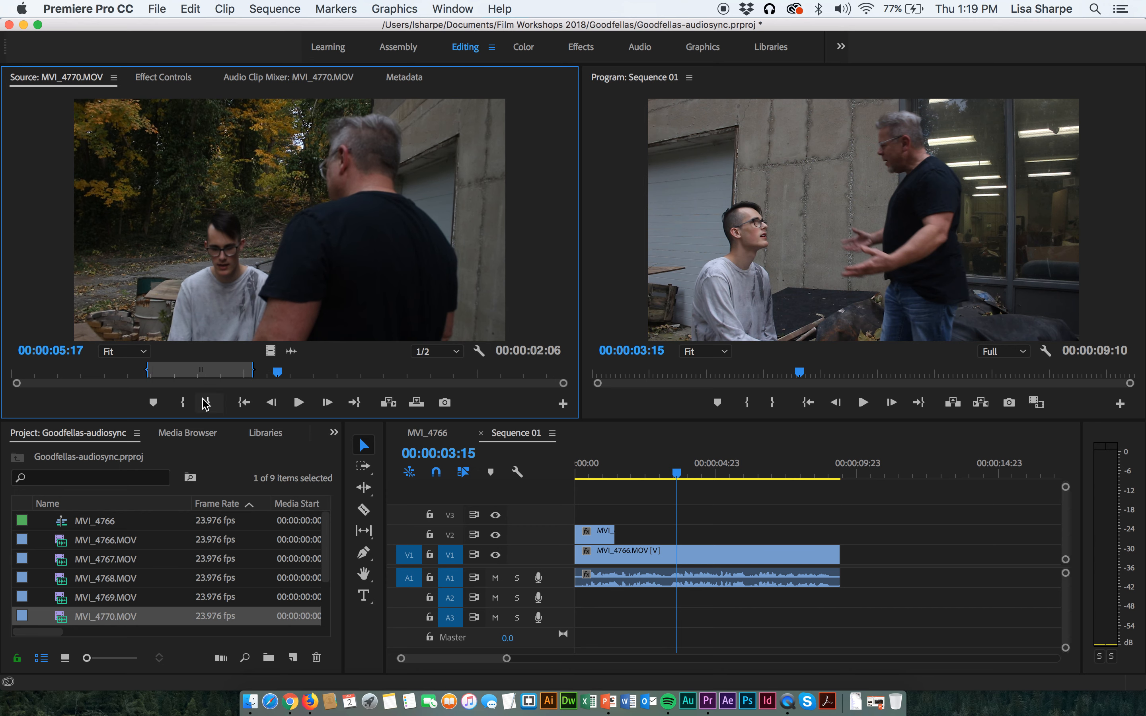
left_click_drag(282, 223, 617, 537)
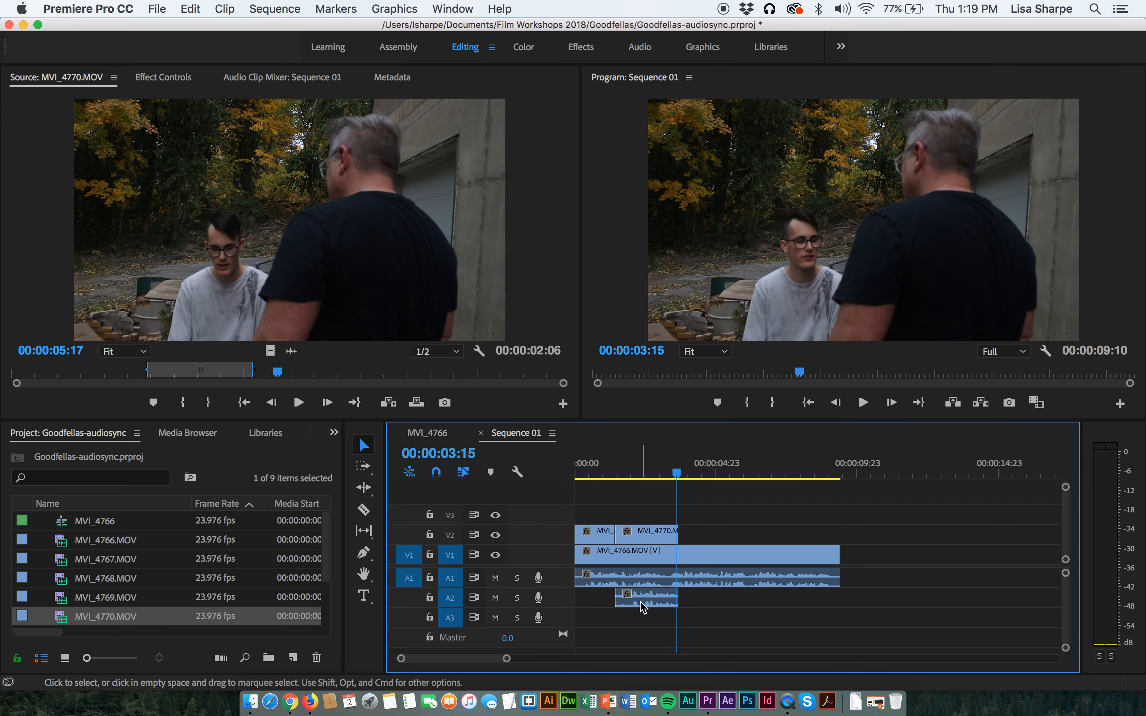
Unlink the MVI_4770.MOV clip's audio from its video and delete that audio from A2
left_click(643, 607)
left_click(225, 8)
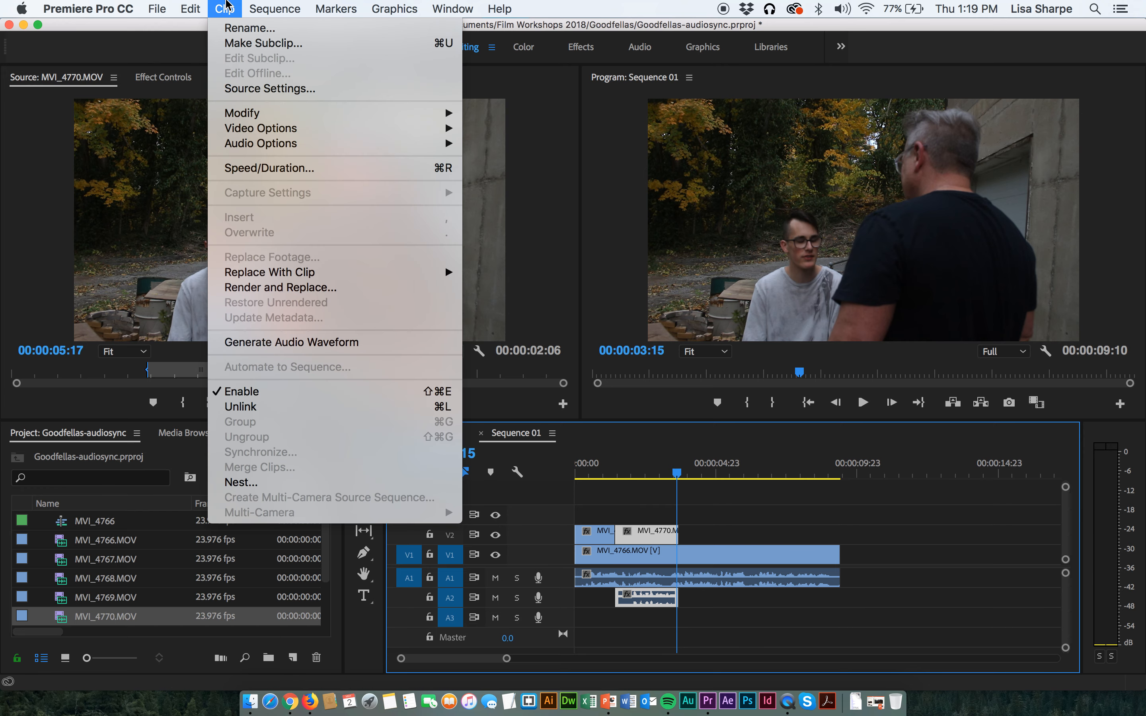
left_click(241, 407)
left_click(658, 600)
key("Delete")
Play Sequence 01 from the start and again from the MVI_4770.MOV cut to check the picture against the master audio
left_click_drag(675, 472, 521, 478)
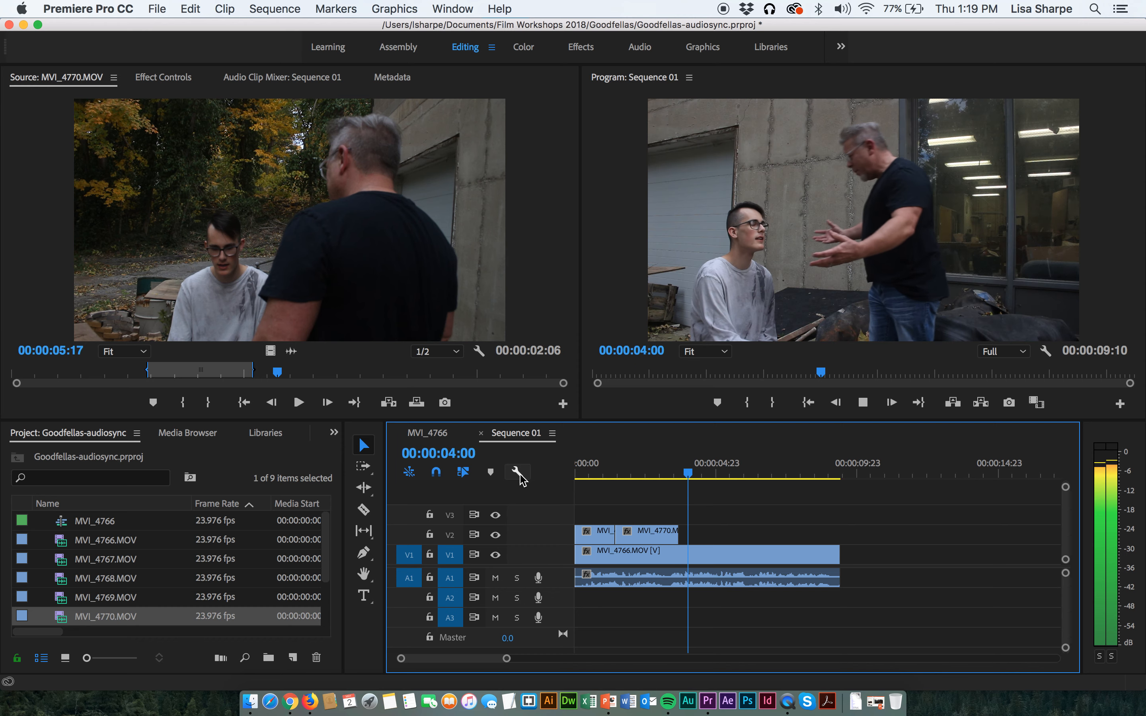
key("space")
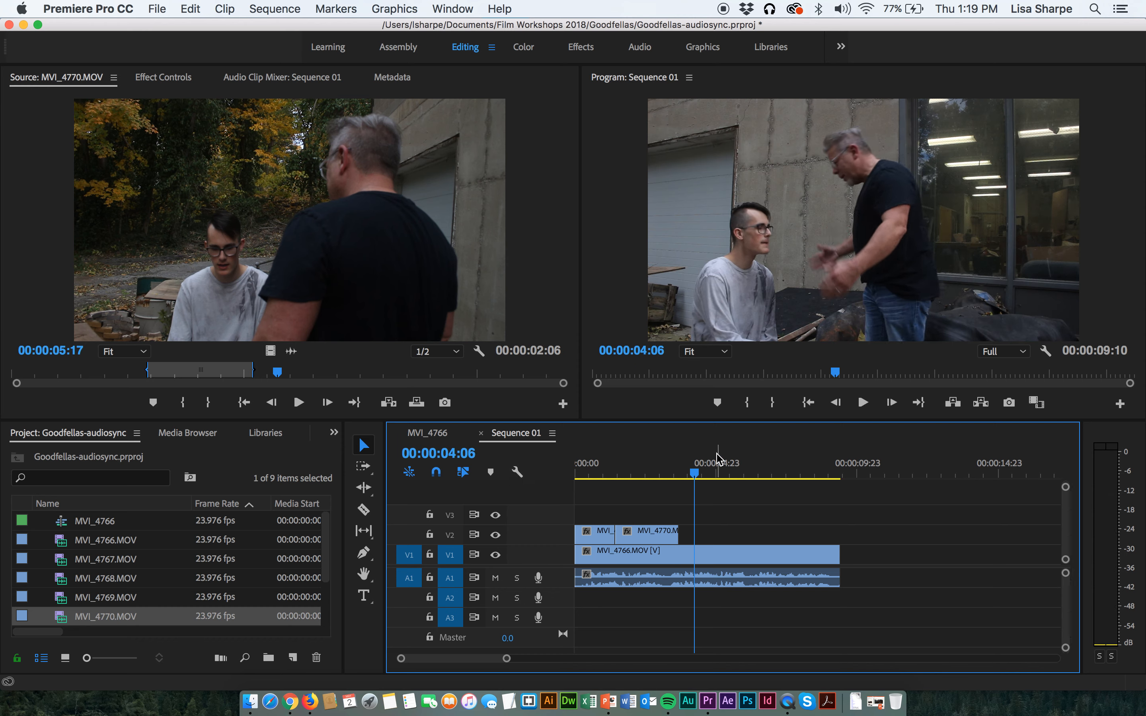
left_click_drag(700, 472, 616, 475)
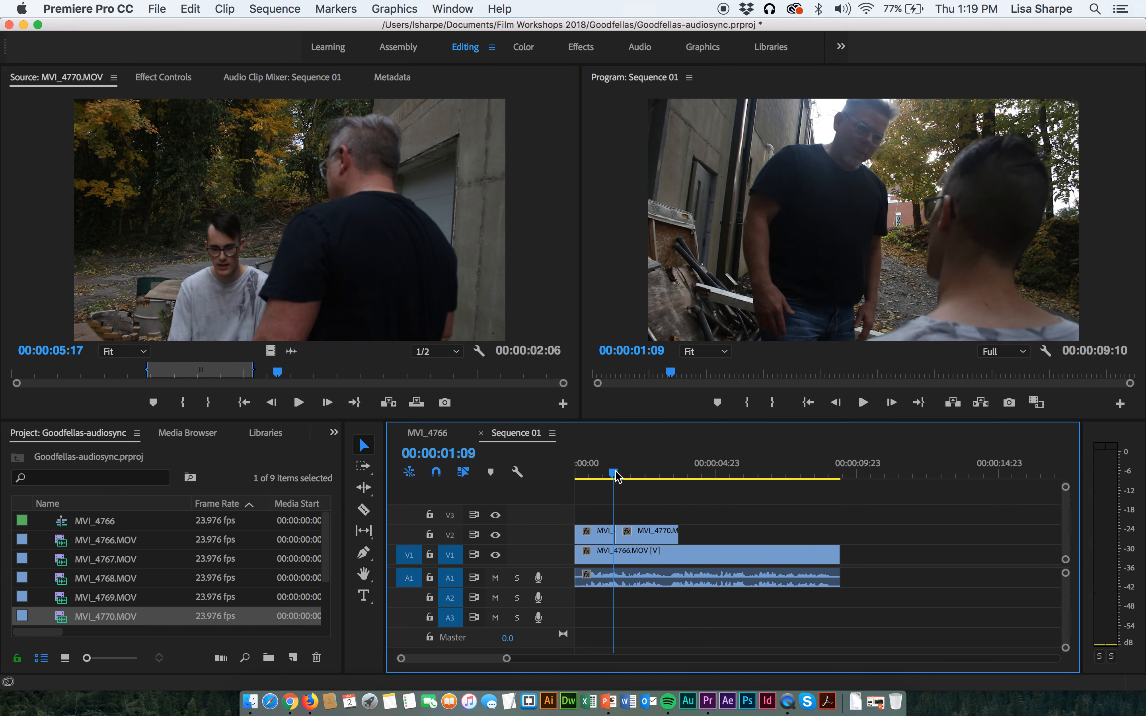
key("space")
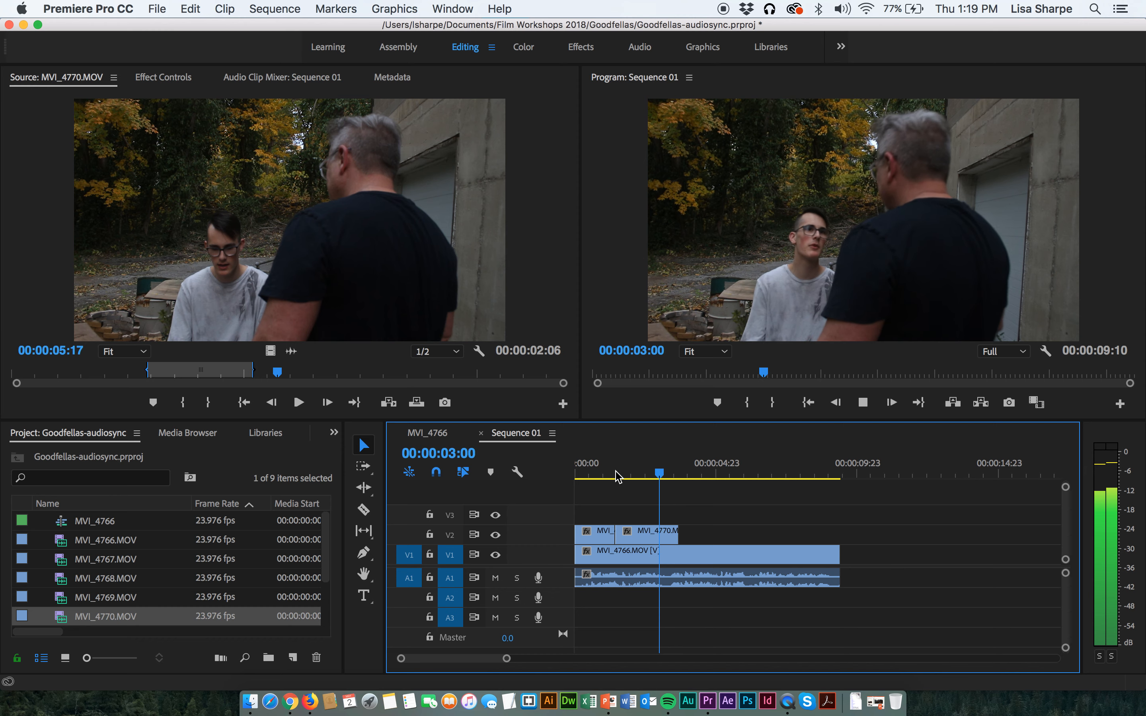
key("space")
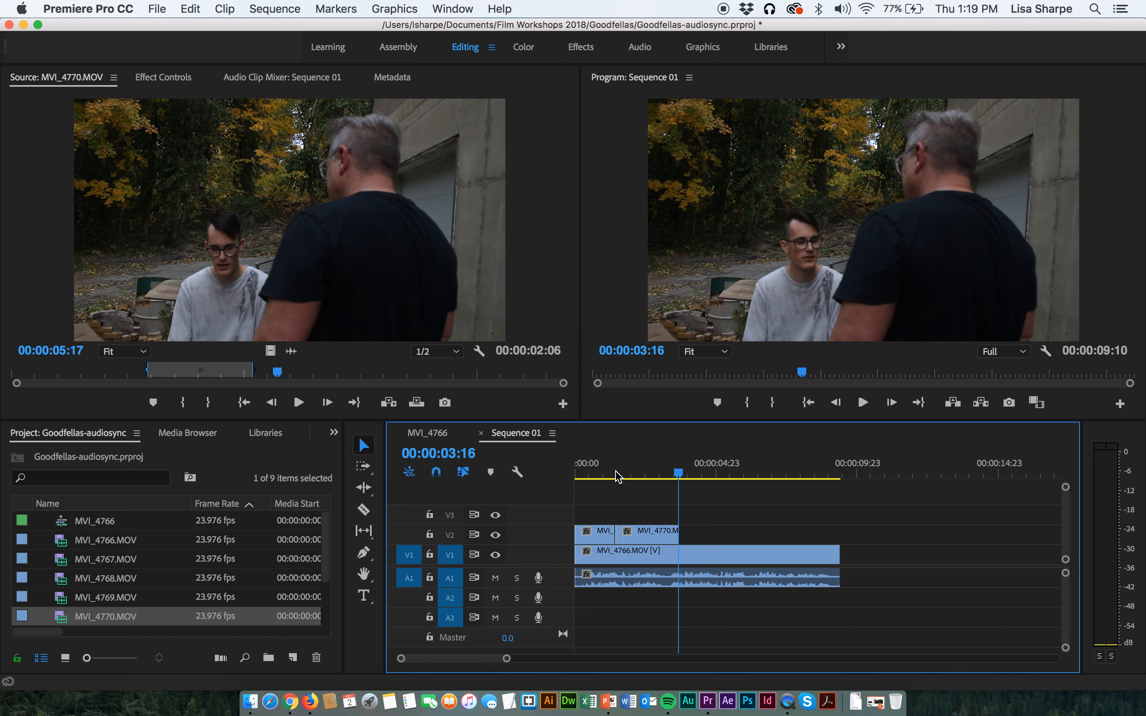
Replay the MVI_4770.MOV clip and try shifting it slightly later on V2 to match the master audio
left_click(645, 535)
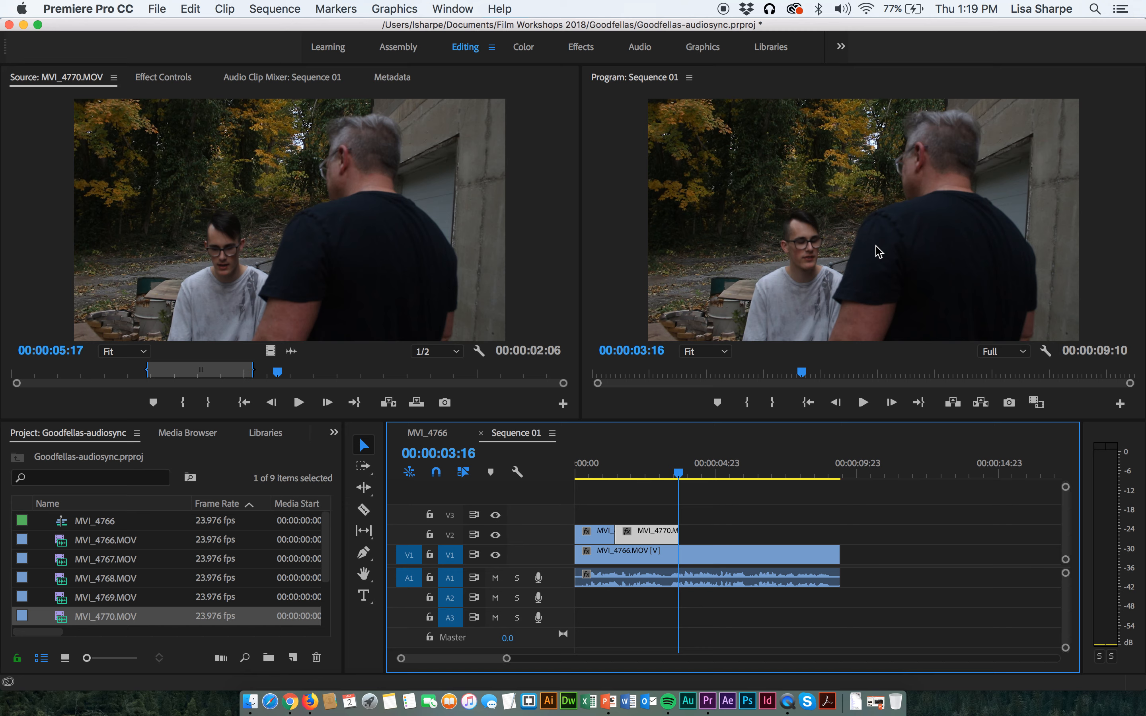
left_click_drag(677, 473, 615, 474)
key("space")
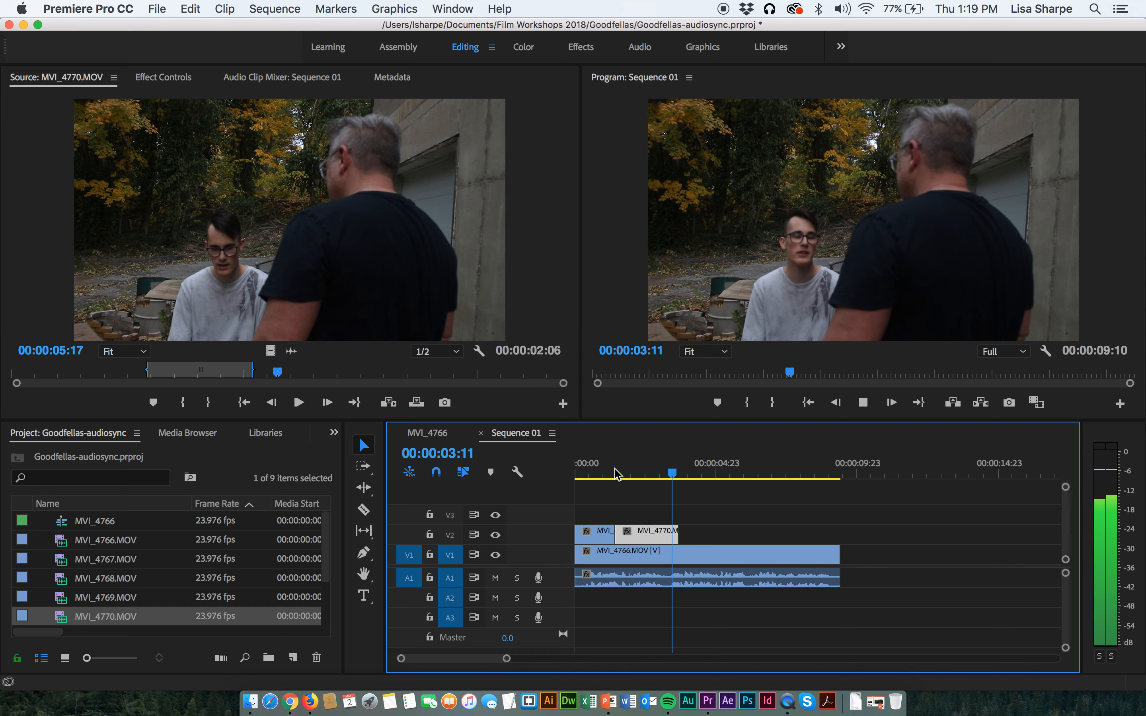
key("space")
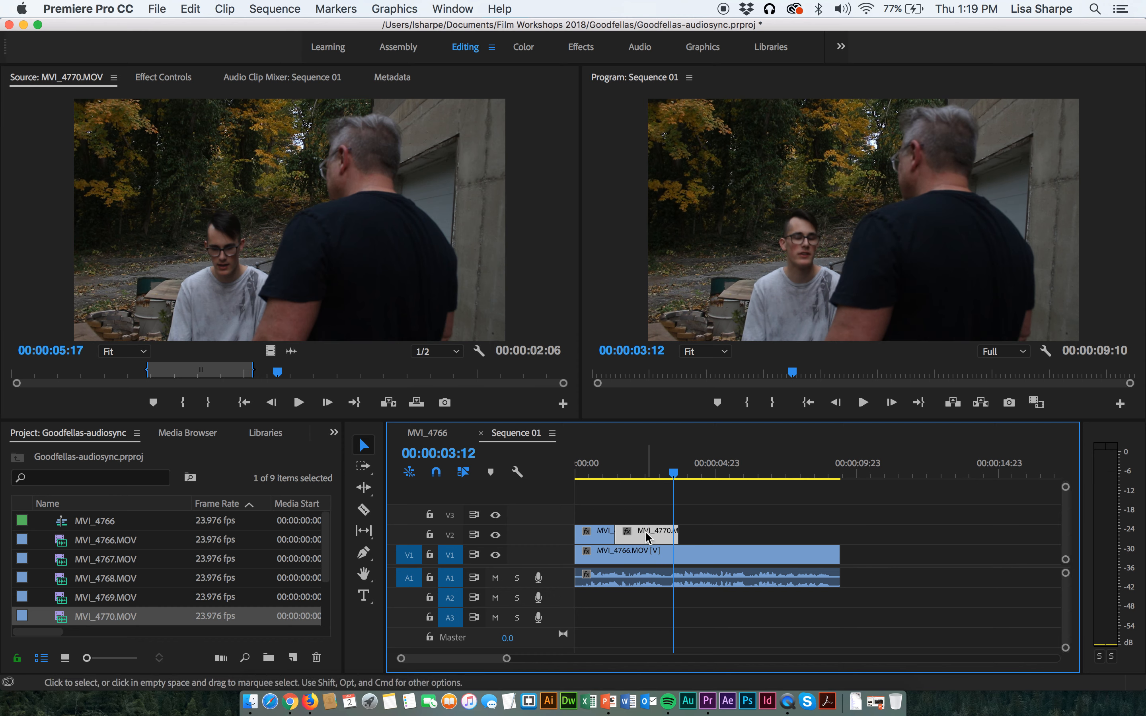
left_click_drag(676, 477, 683, 475)
left_click_drag(655, 534, 659, 535)
Review the edit from the start, then shorten the MVI_4770.MOV clip to end at about 00:00:03:05, directly after the MVI_4767.MOV clip
left_click_drag(682, 476, 546, 468)
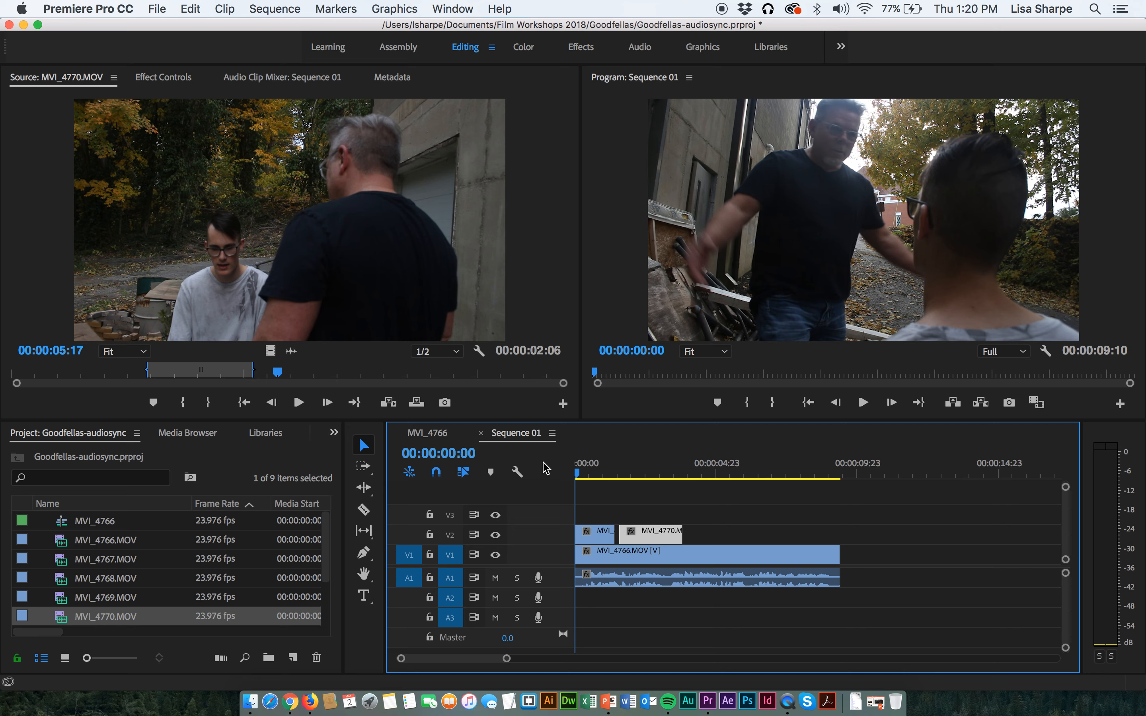
key("space")
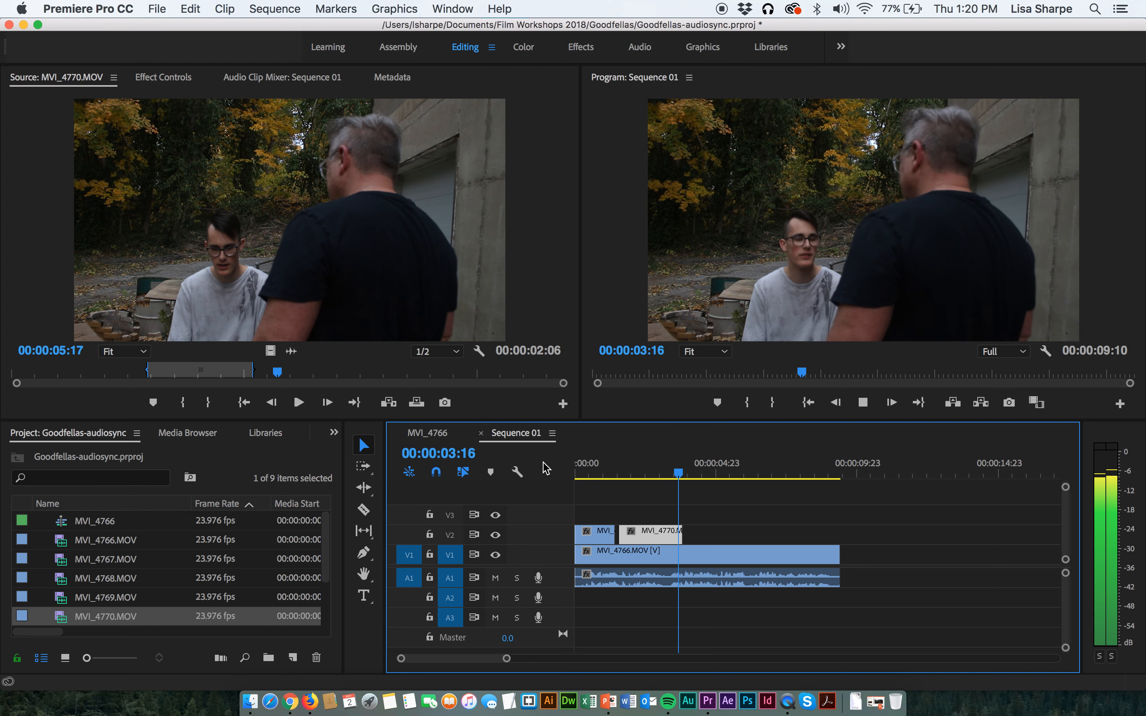
key("space")
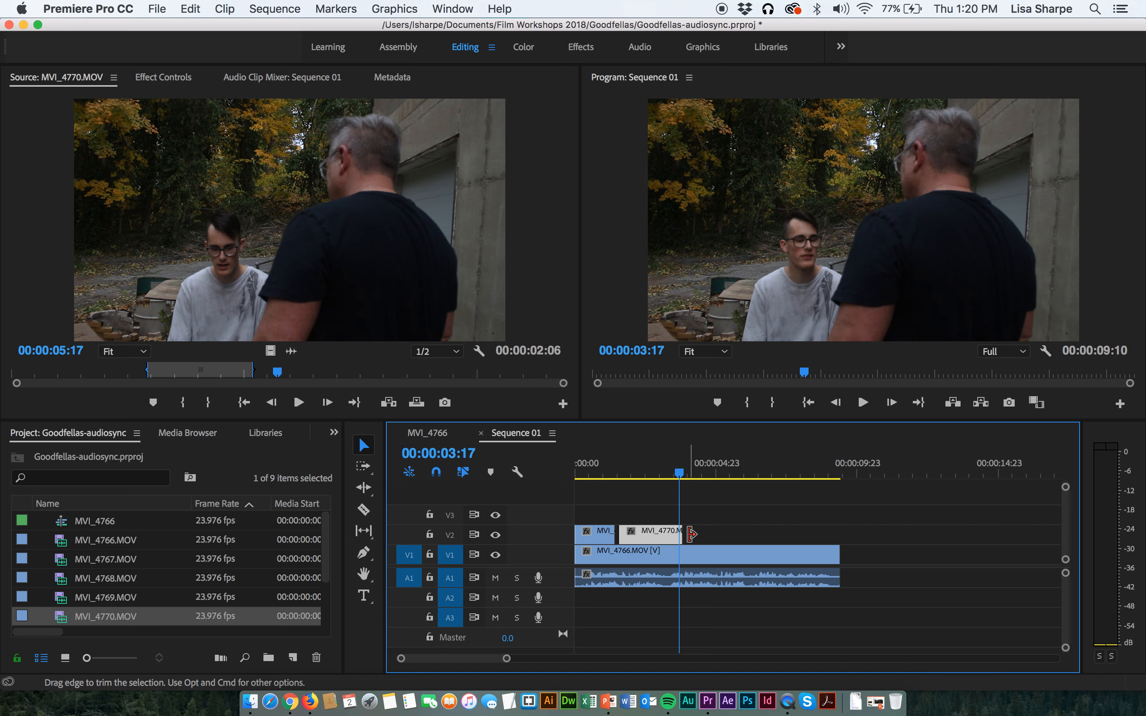
left_click_drag(680, 534, 635, 541)
Play Sequence 01 across the shortened MVI_4770.MOV clip and on through the rest of the master shot
left_click_drag(679, 474, 607, 477)
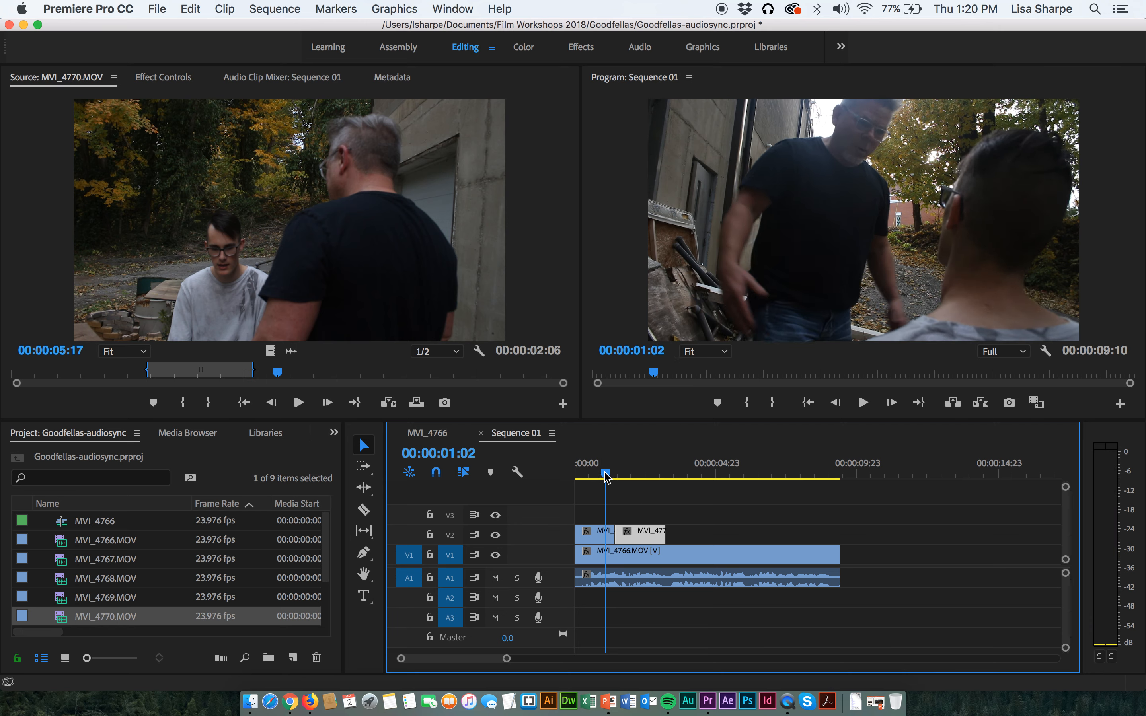
key("space")
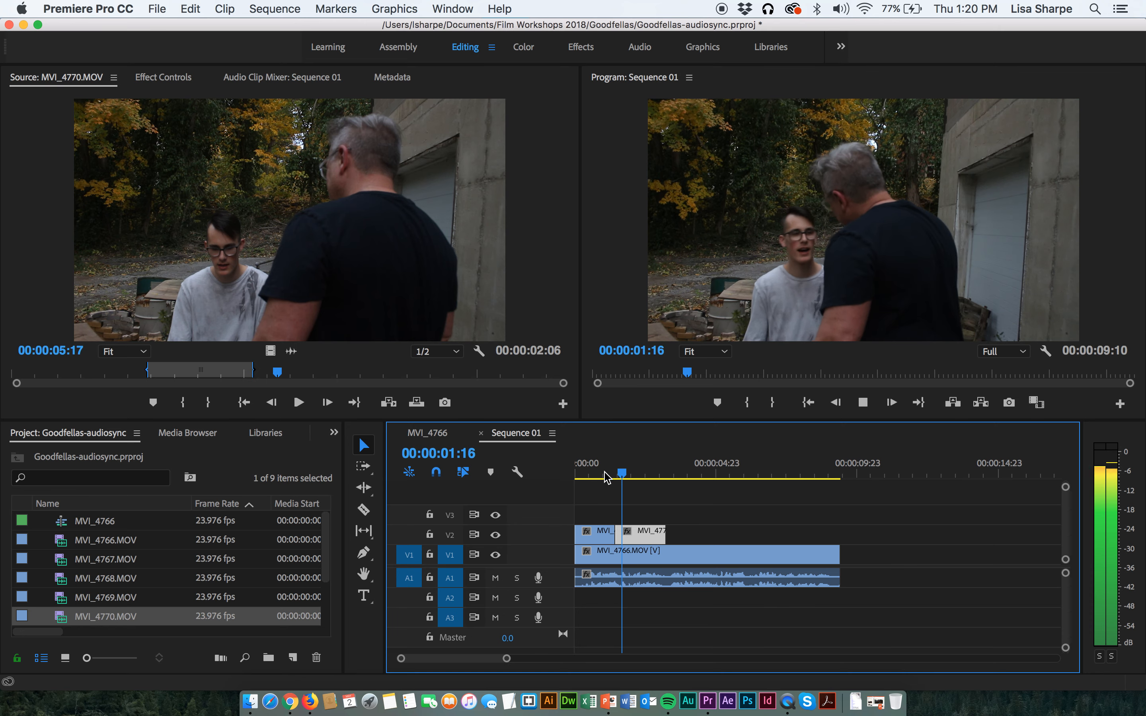
key("space")
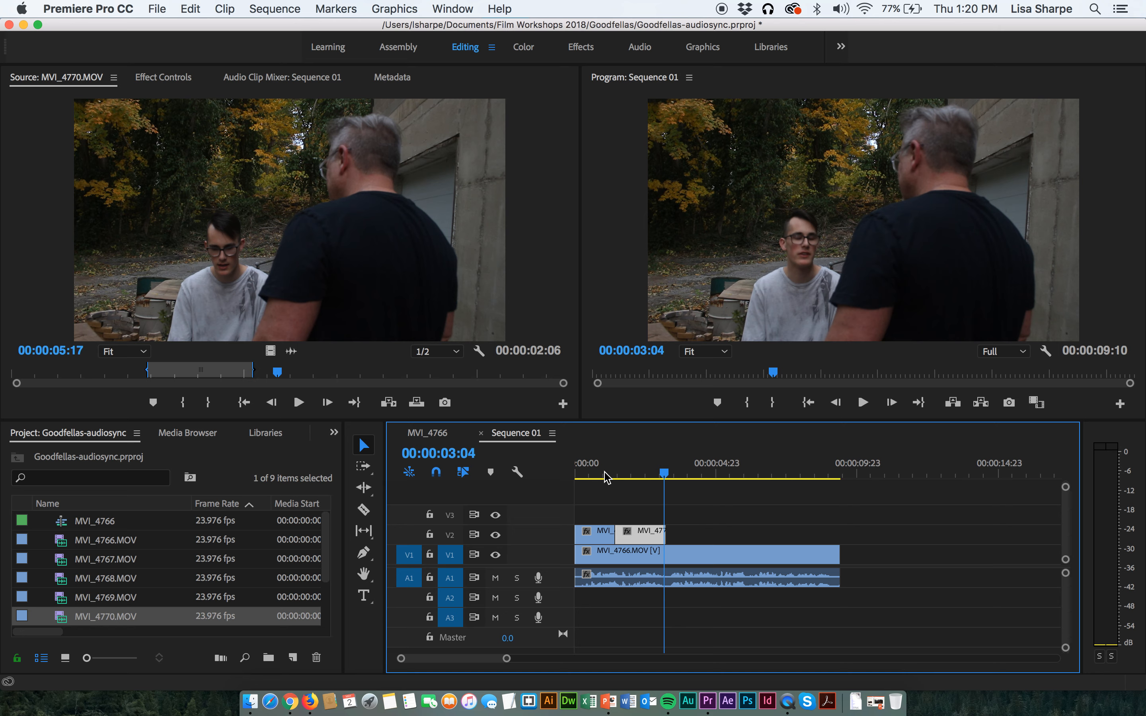
left_click_drag(670, 474, 606, 471)
key("space")
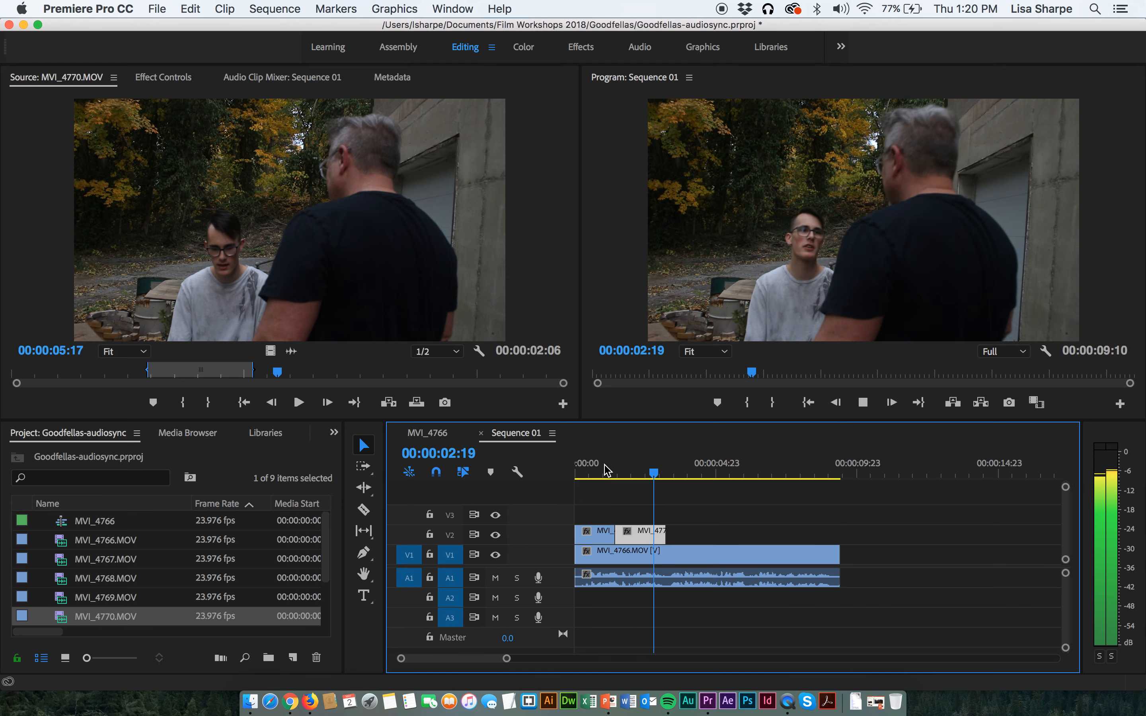
key("space")
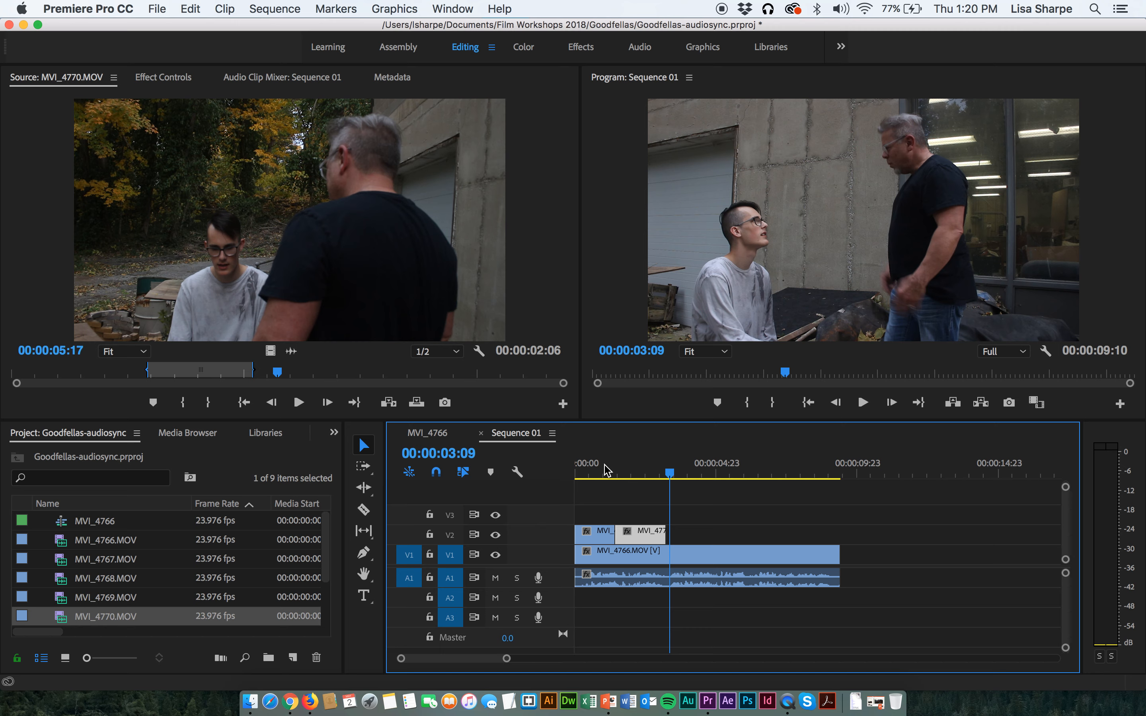
key("space")
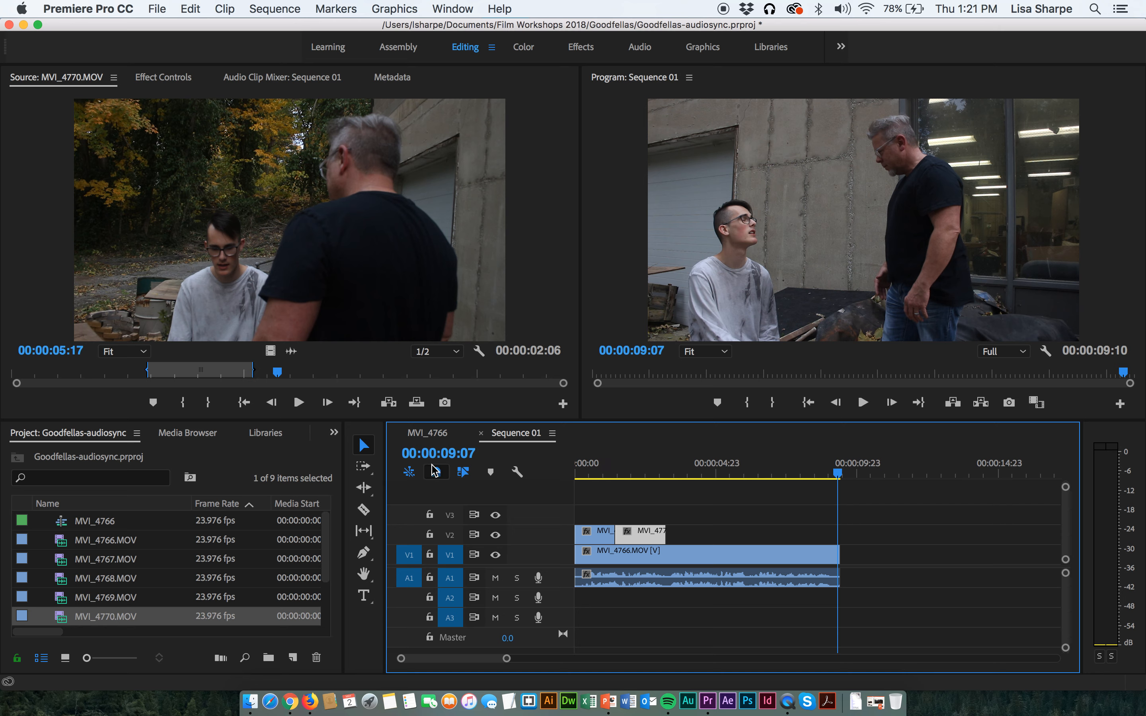
Switch to the MVI_4766 sequence and play the finished edit from beginning to end
left_click(438, 433)
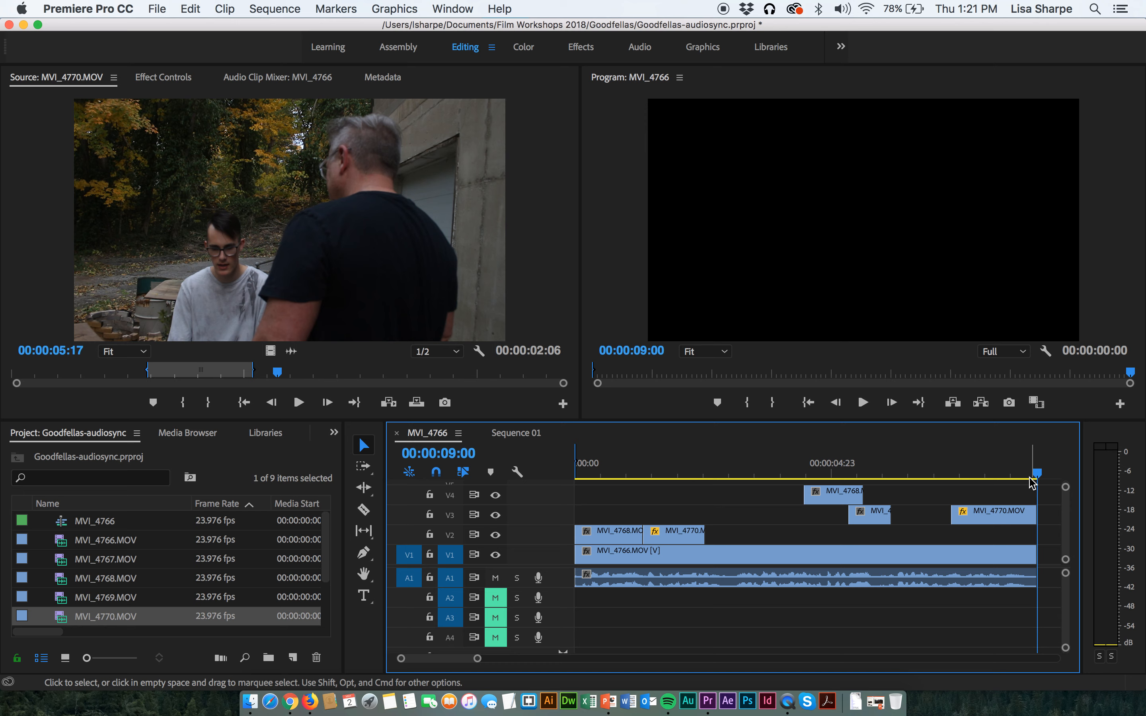
left_click_drag(1038, 473, 523, 490)
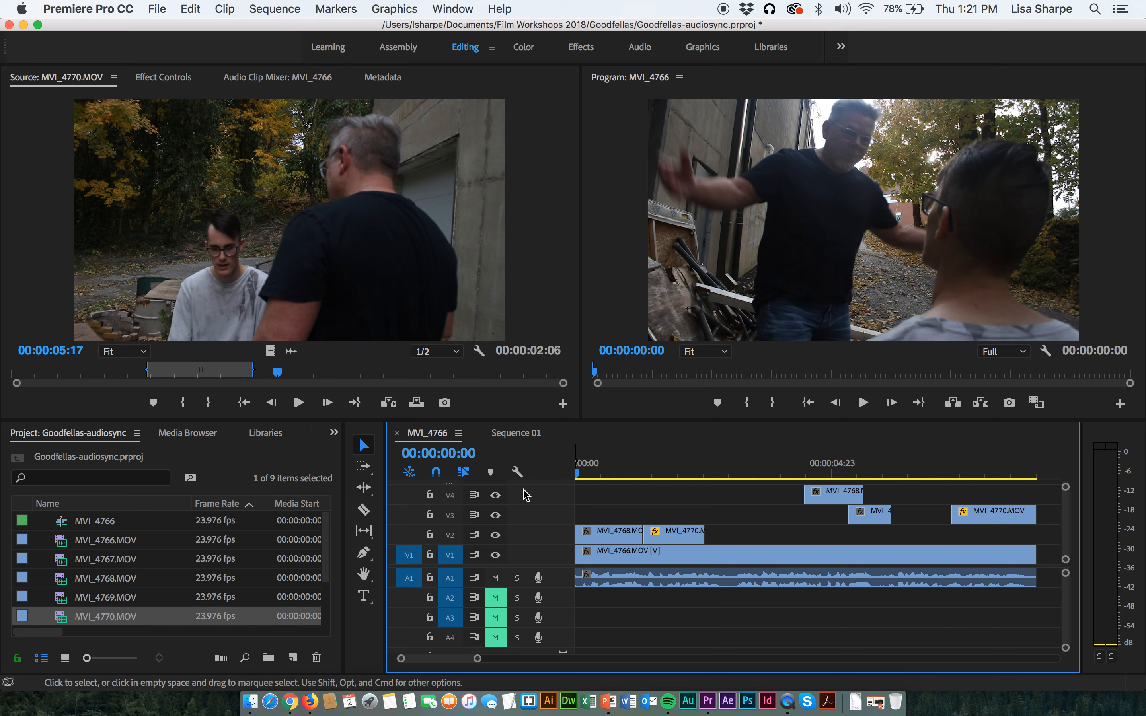
key("space")
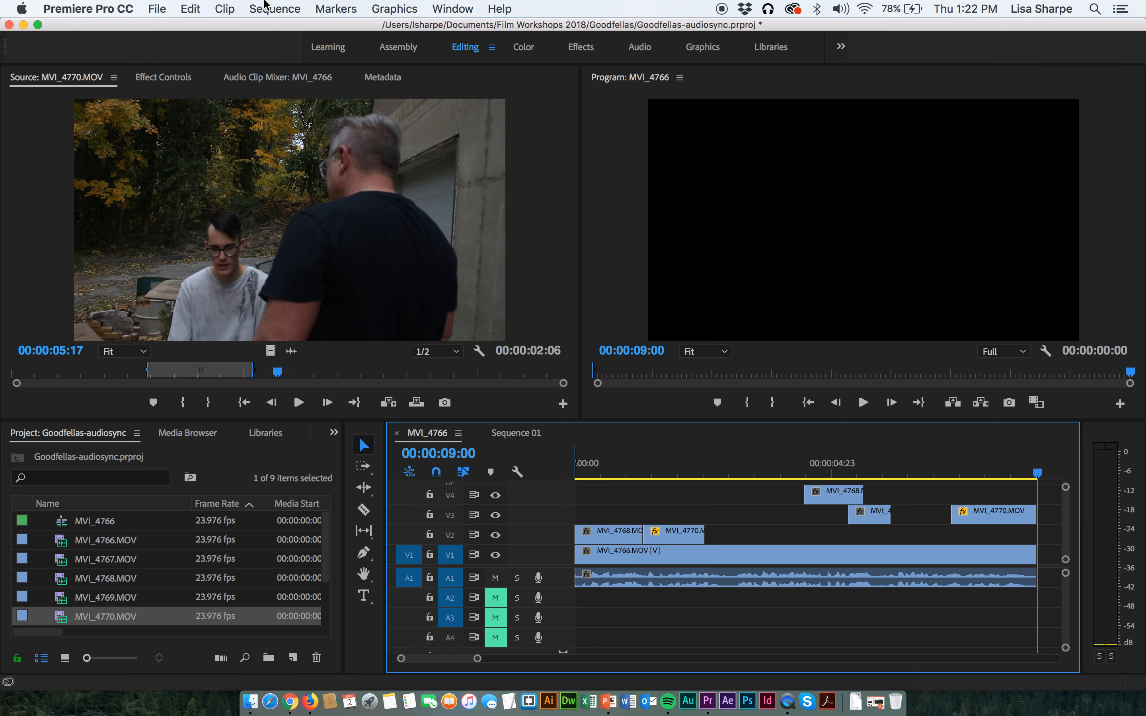
Render the MVI_4766 sequence In to Out, check its playback and return the playhead to 00:00:00:00
left_click(266, 8)
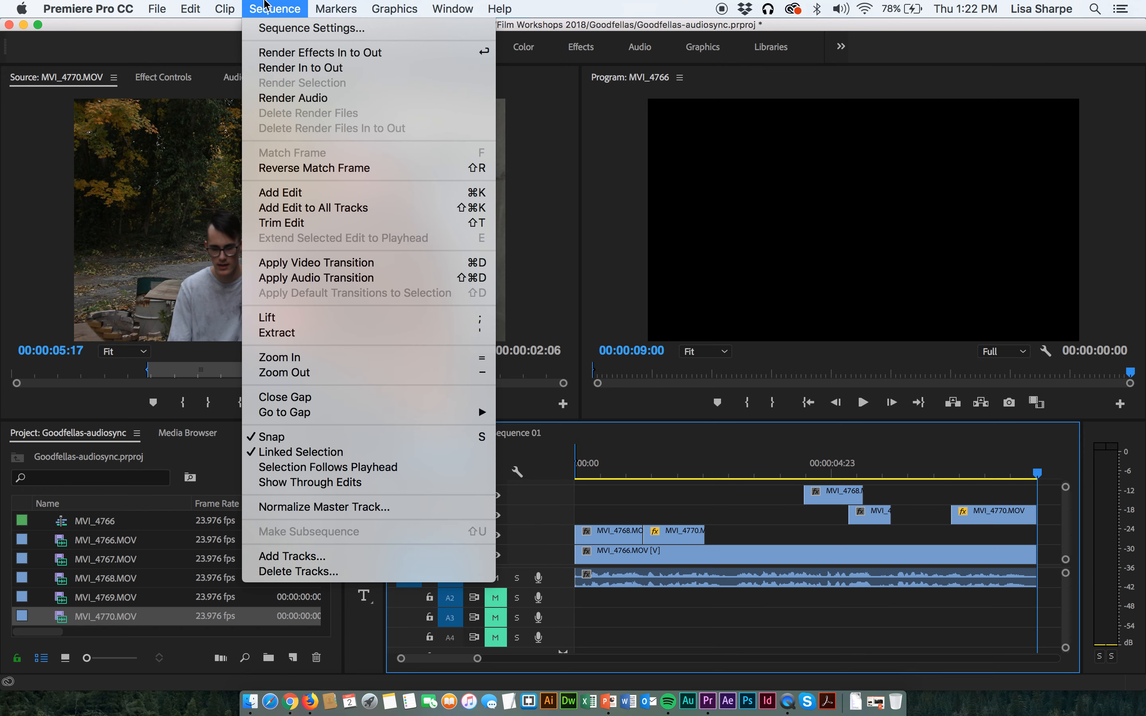
left_click(287, 69)
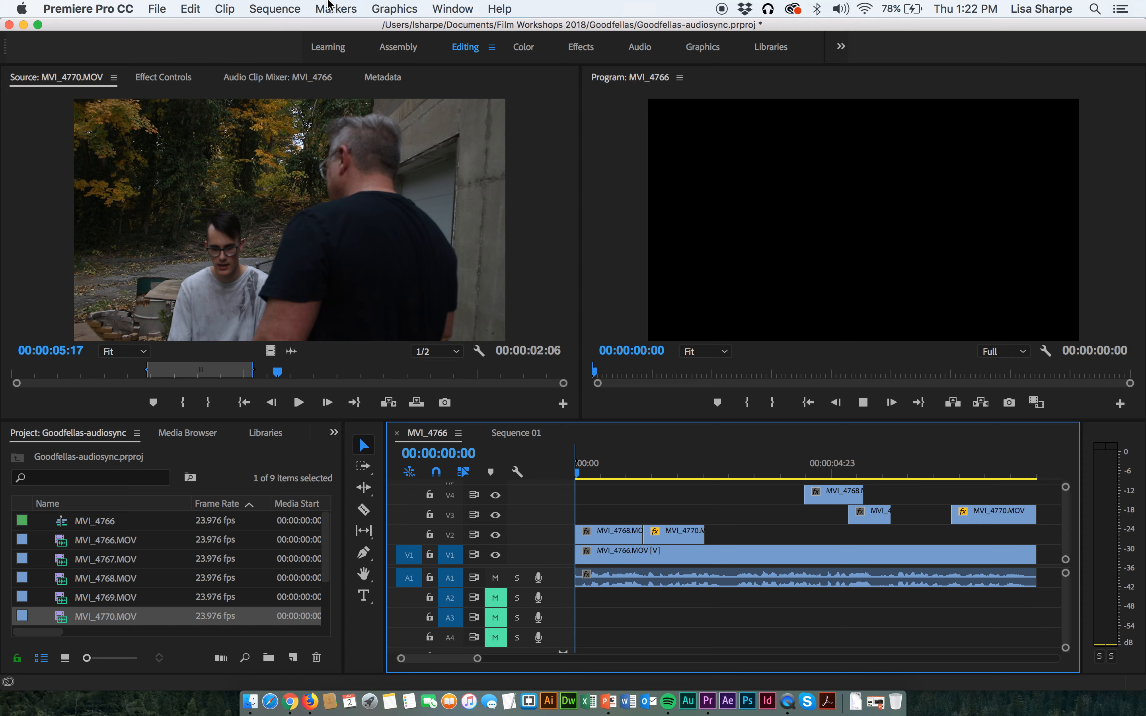
key("space")
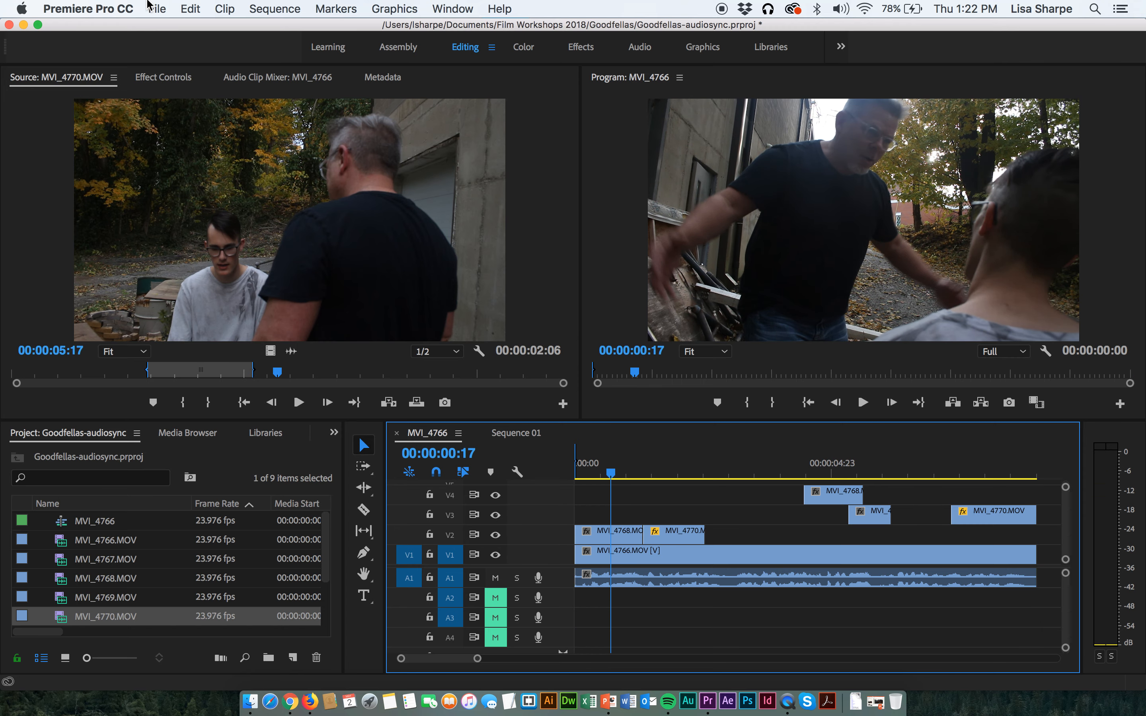
left_click(266, 8)
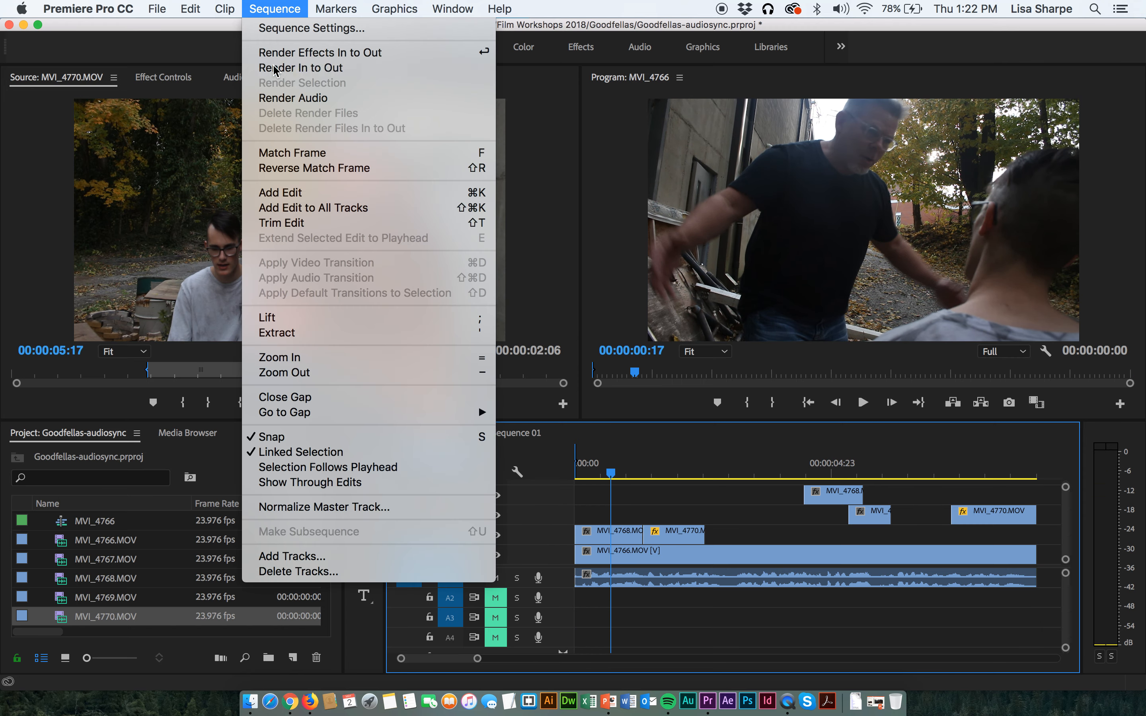
left_click(274, 67)
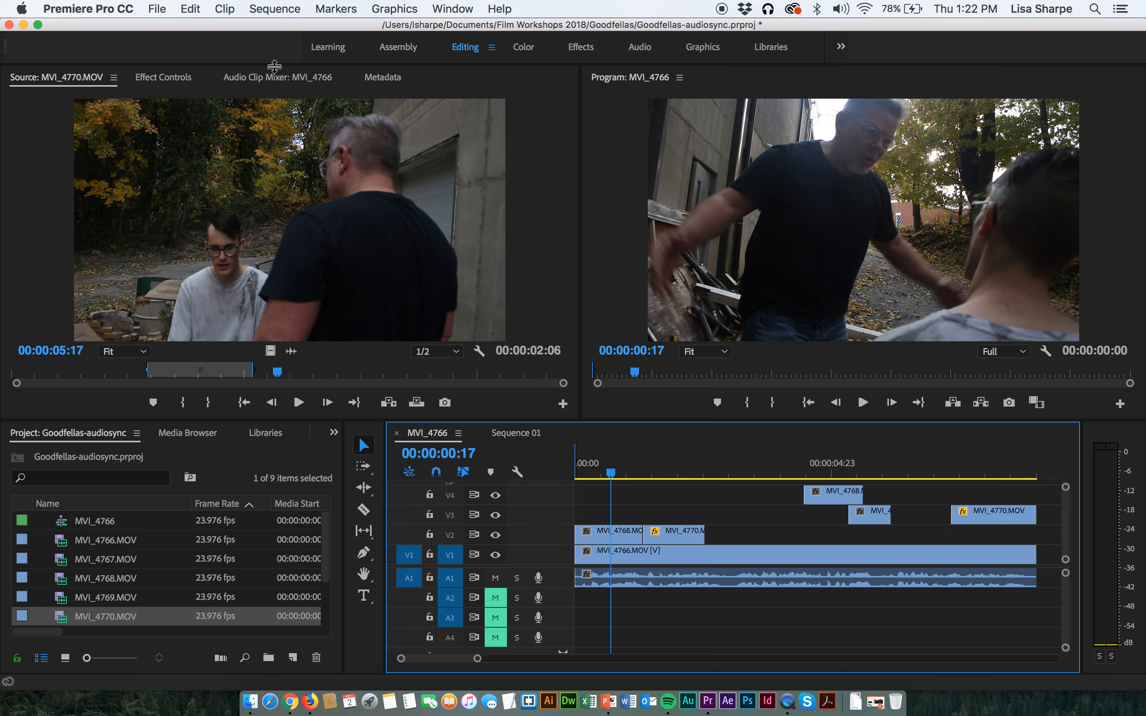
key("space")
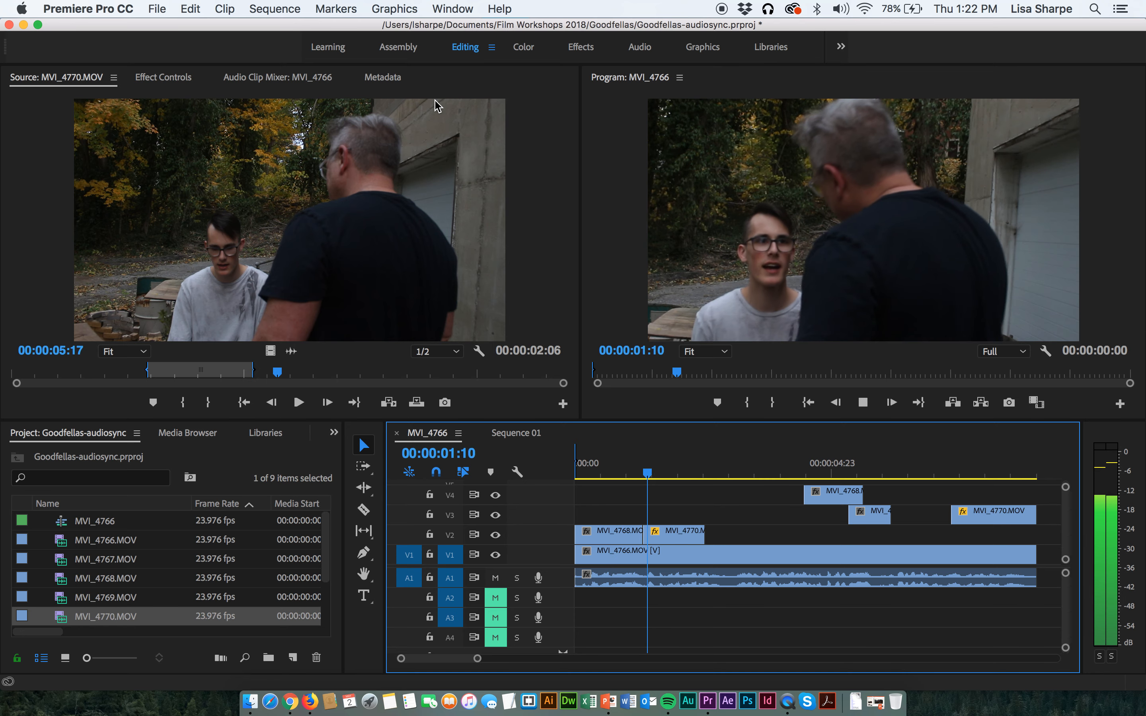
key("space")
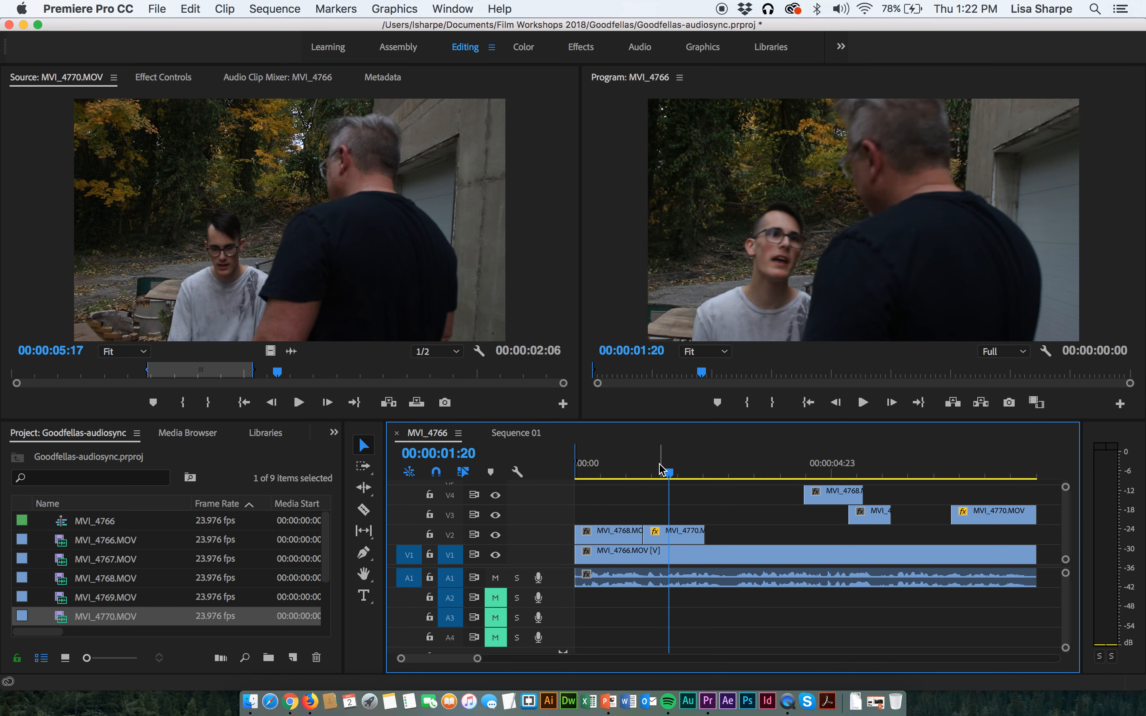
key("Home")
key("space")
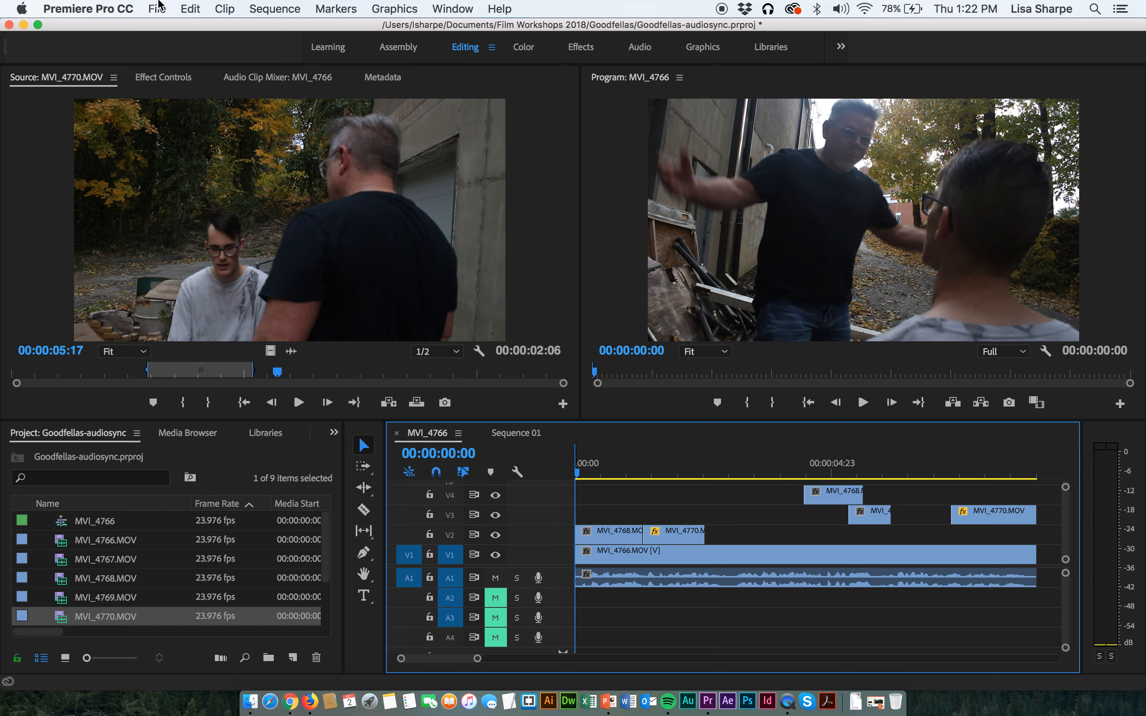
Open the media export settings for the MVI_4766 sequence
left_click(158, 8)
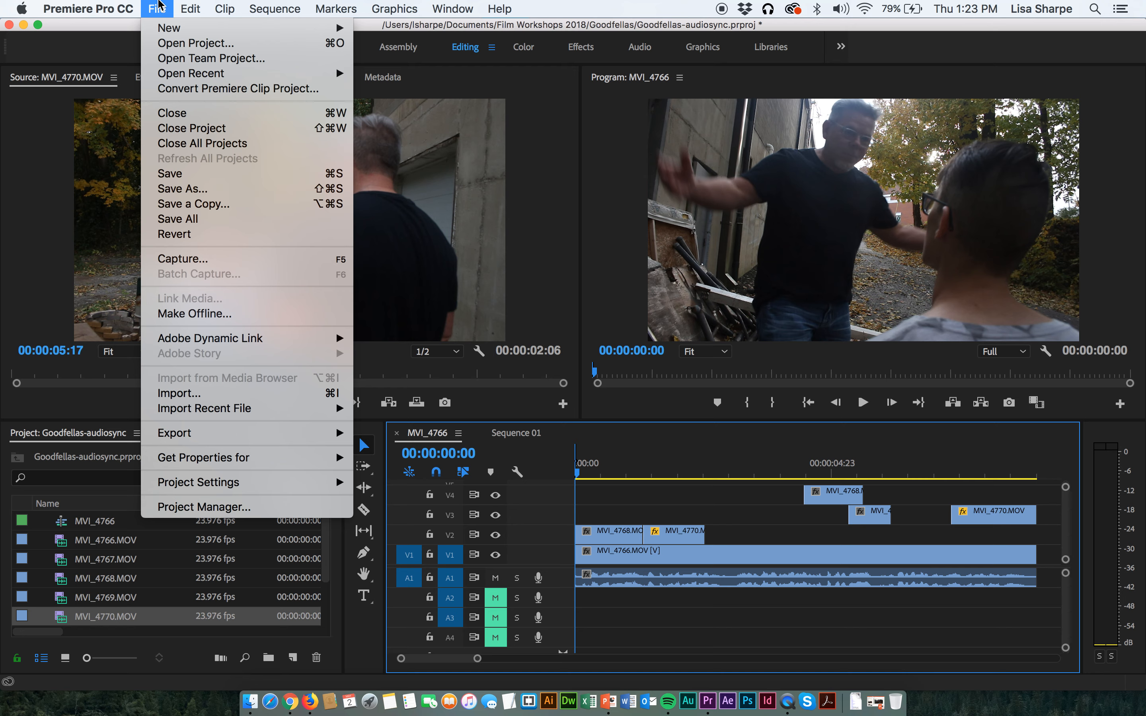
mouse_move(171, 434)
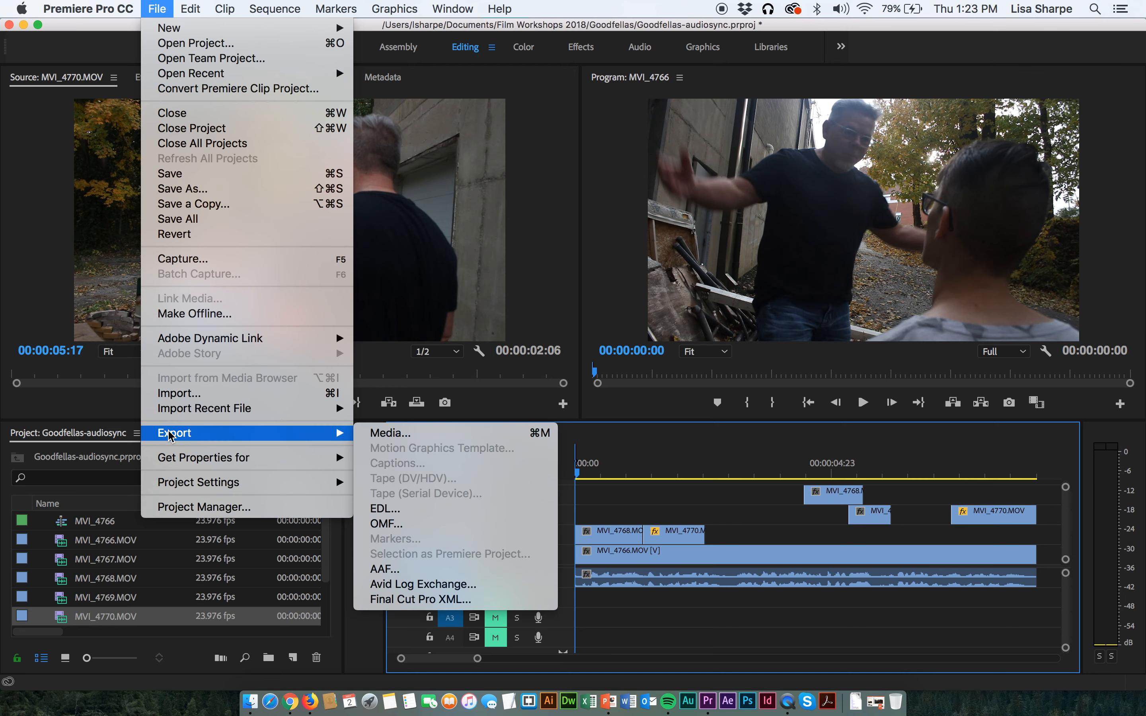
left_click(458, 441)
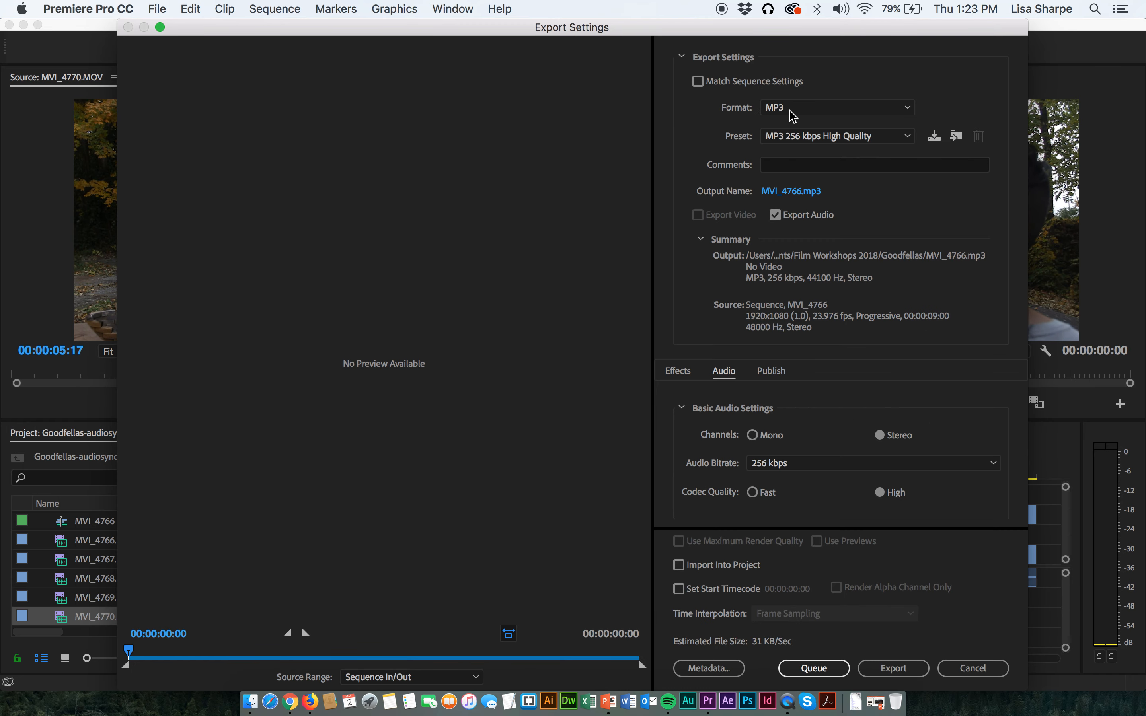
Set the export format to MPEG4 and check which presets it offers
left_click(842, 111)
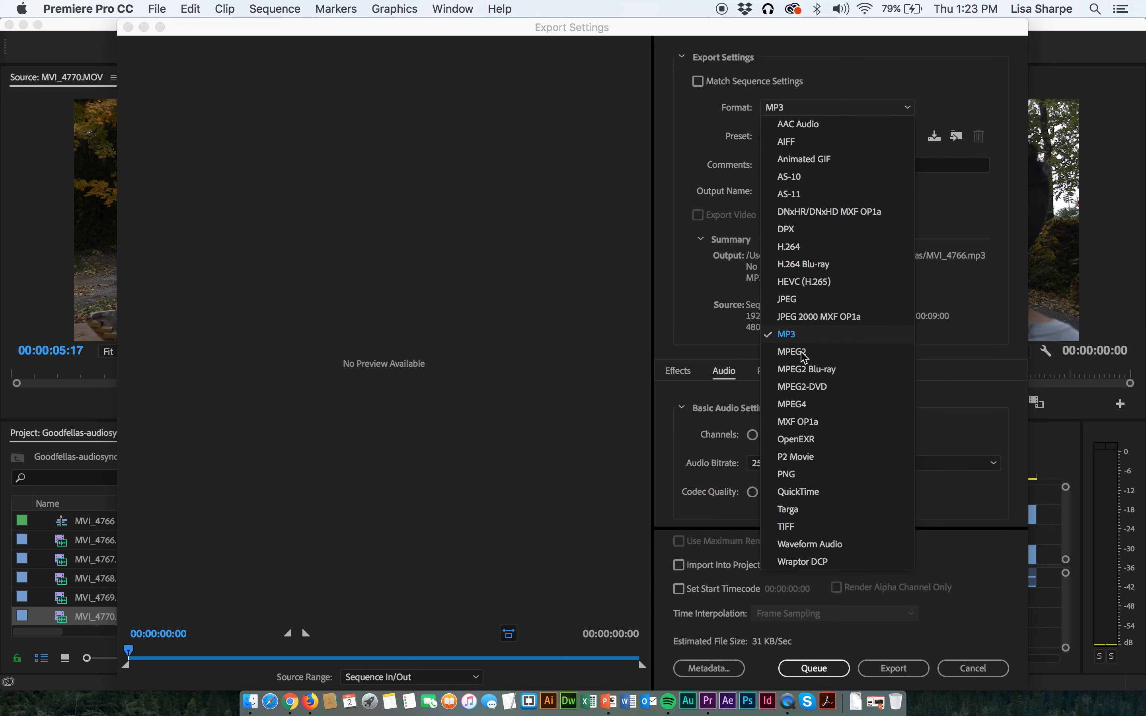
left_click(799, 406)
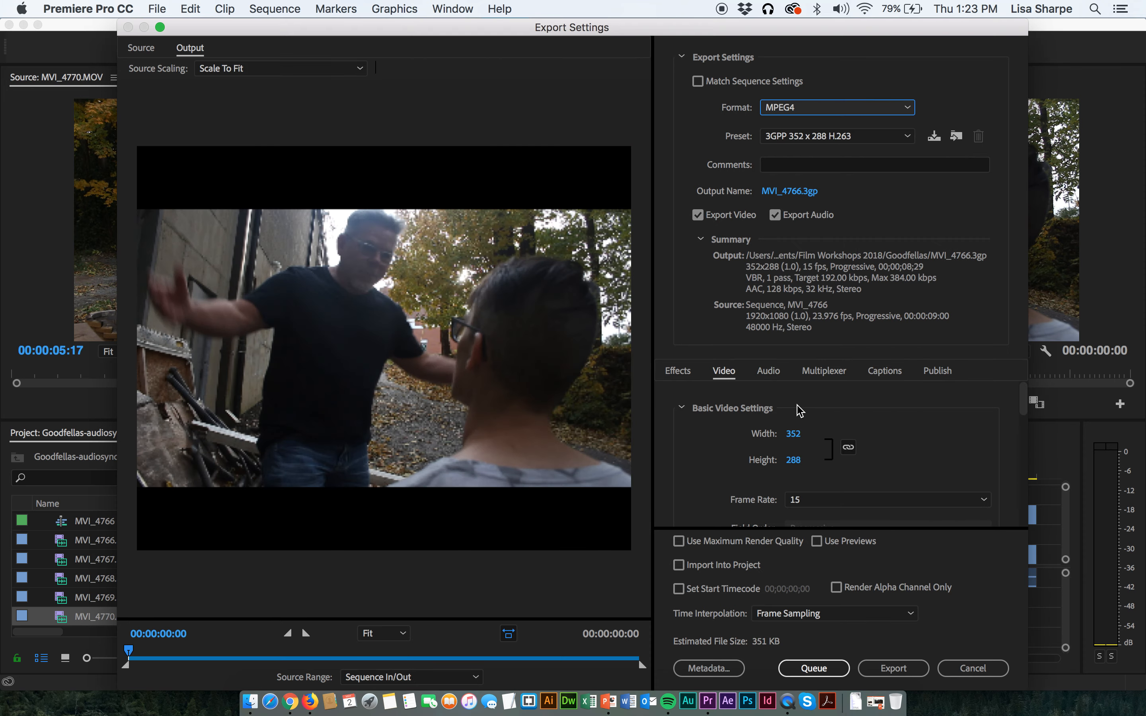
left_click(907, 137)
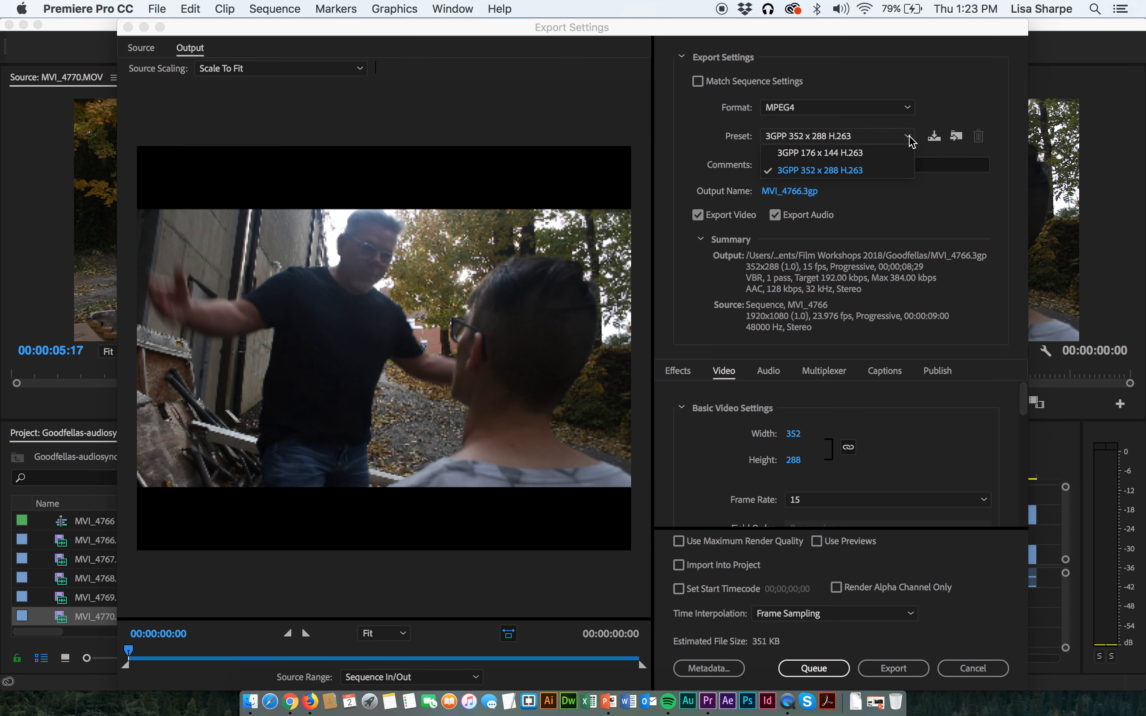
left_click(908, 139)
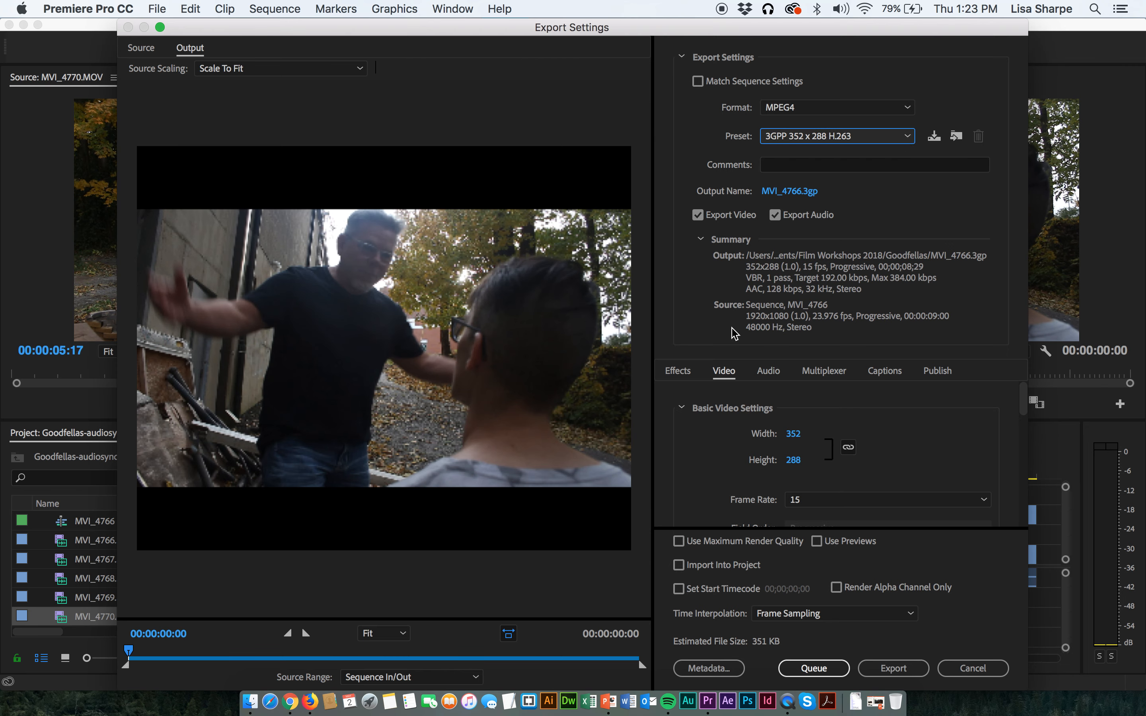
Try to set the MPEG4 export's frame width to 1080 and to 1920
left_click(798, 437)
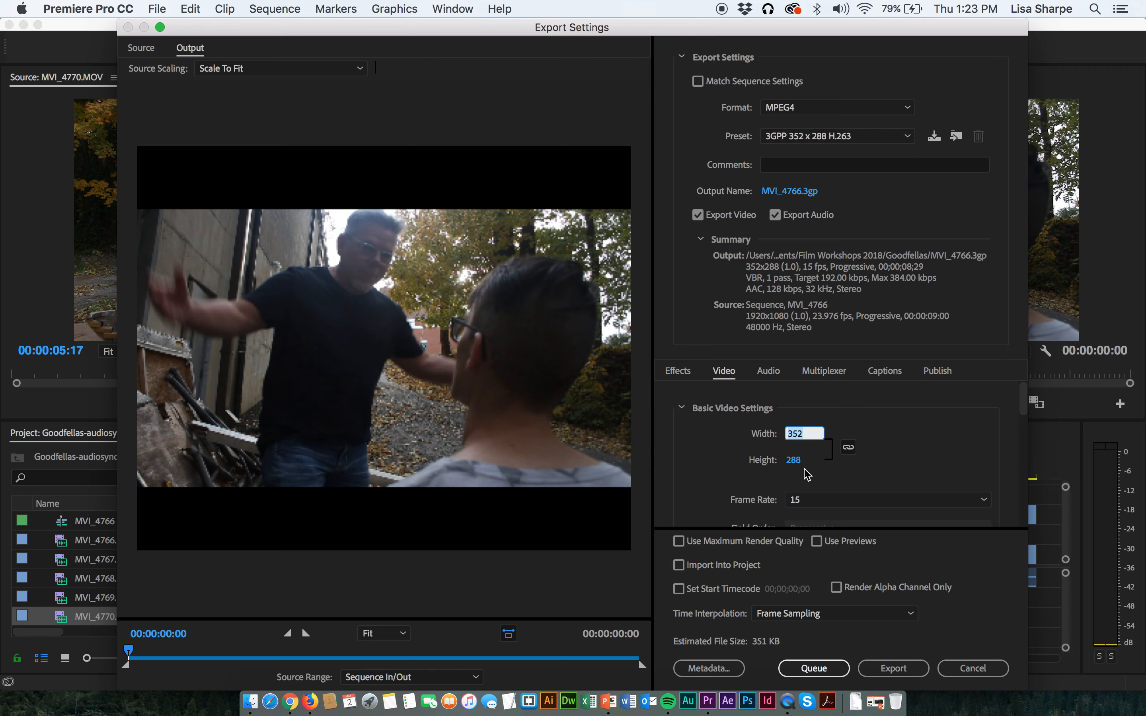
type("1080")
left_click(798, 460)
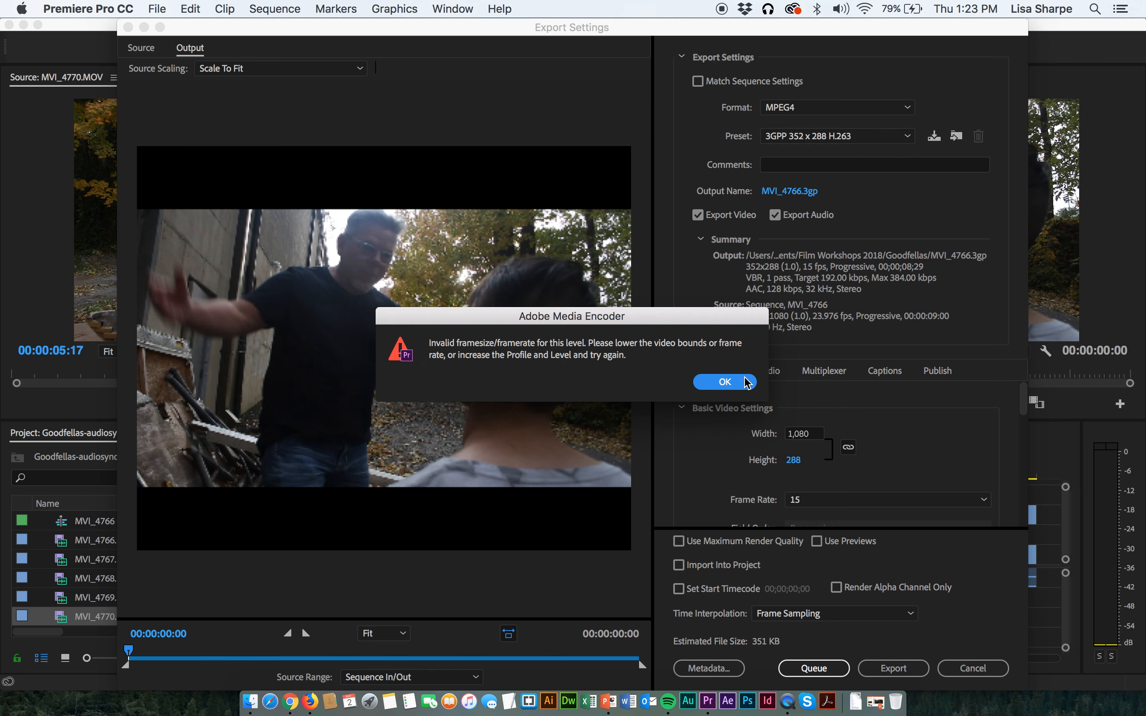
key("Return")
left_click(804, 435)
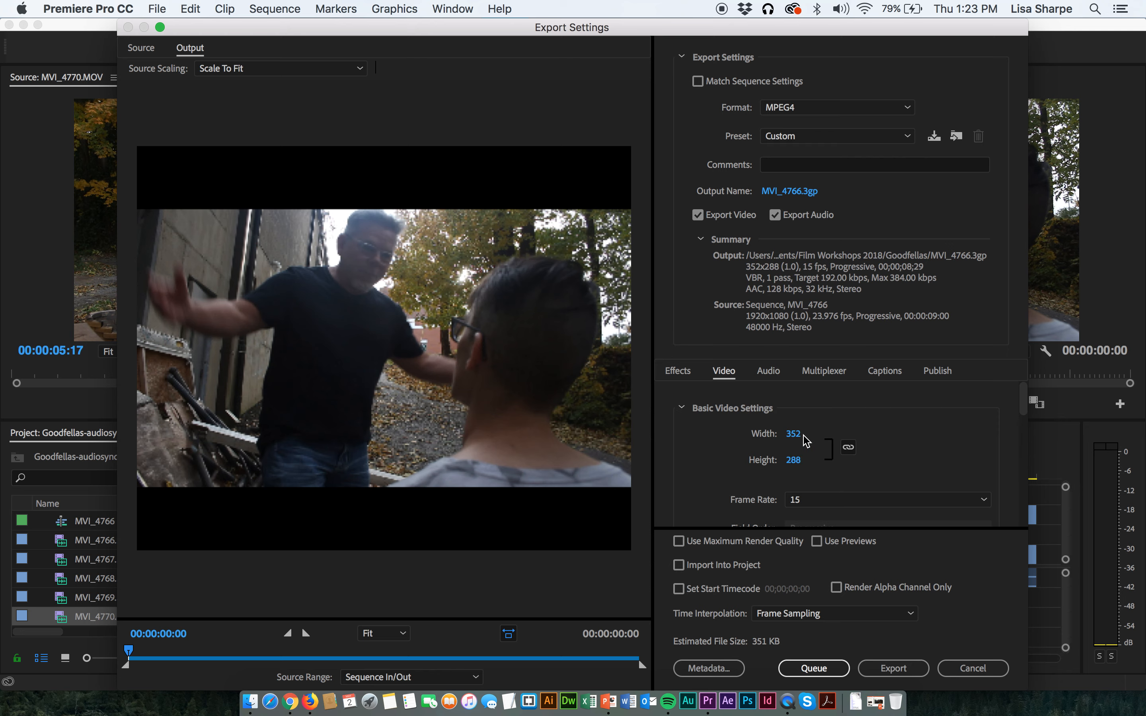
left_click(793, 435)
type("1,9")
type("20")
key("Return")
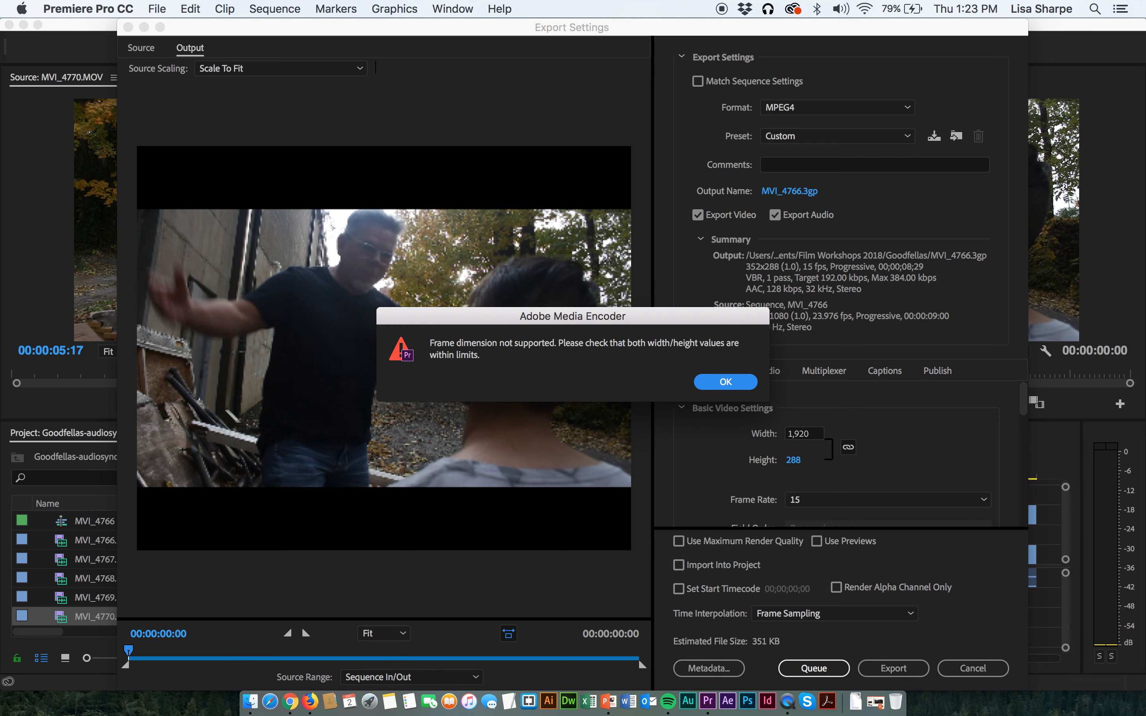
left_click(734, 381)
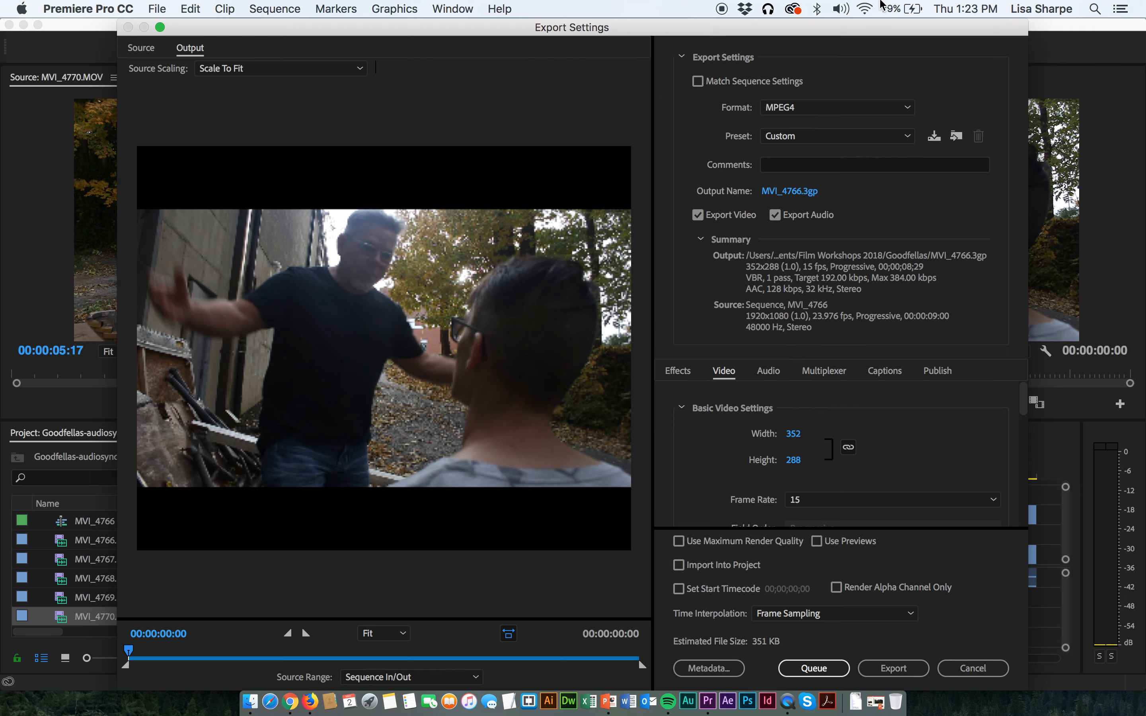
Set the export format to H.264 and name the output file Goodfellas in the Goodfellas folder
left_click(889, 109)
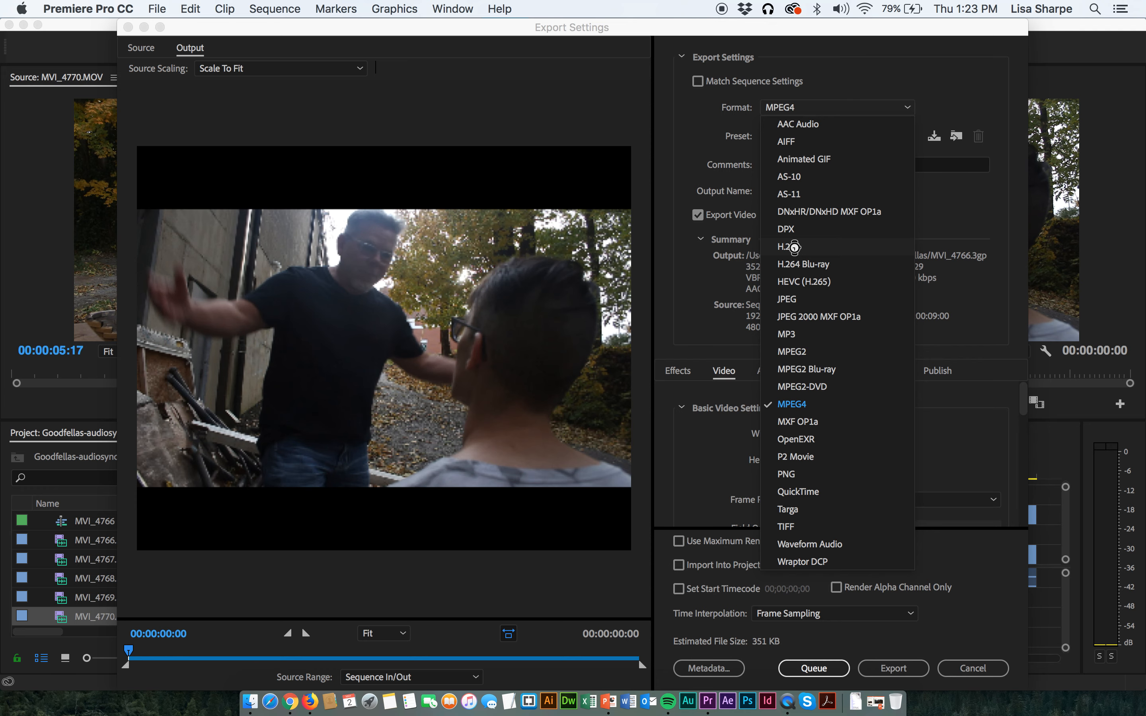
left_click(797, 251)
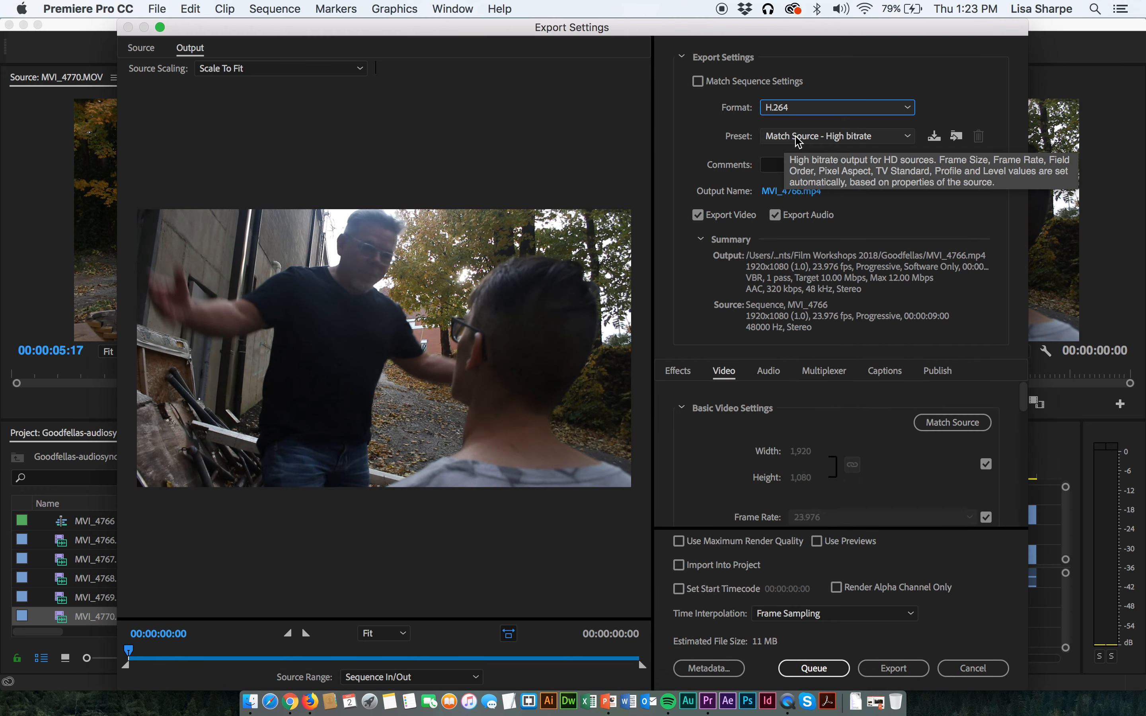
left_click(788, 191)
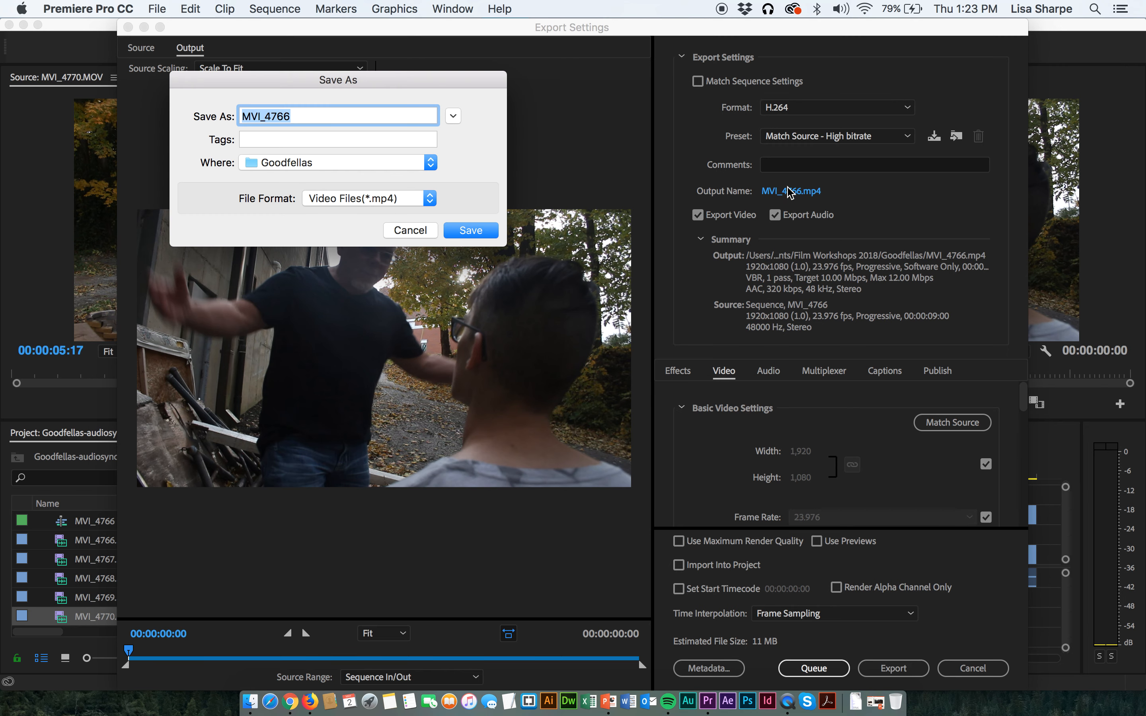
type("Goodfellas")
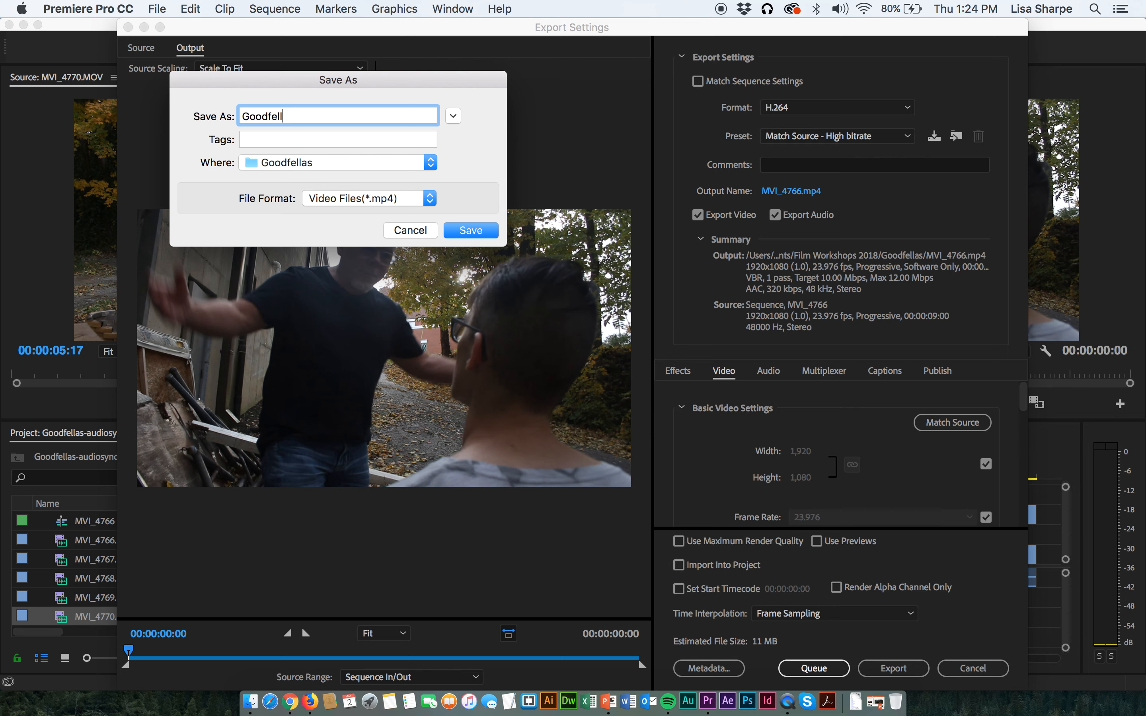
left_click(483, 224)
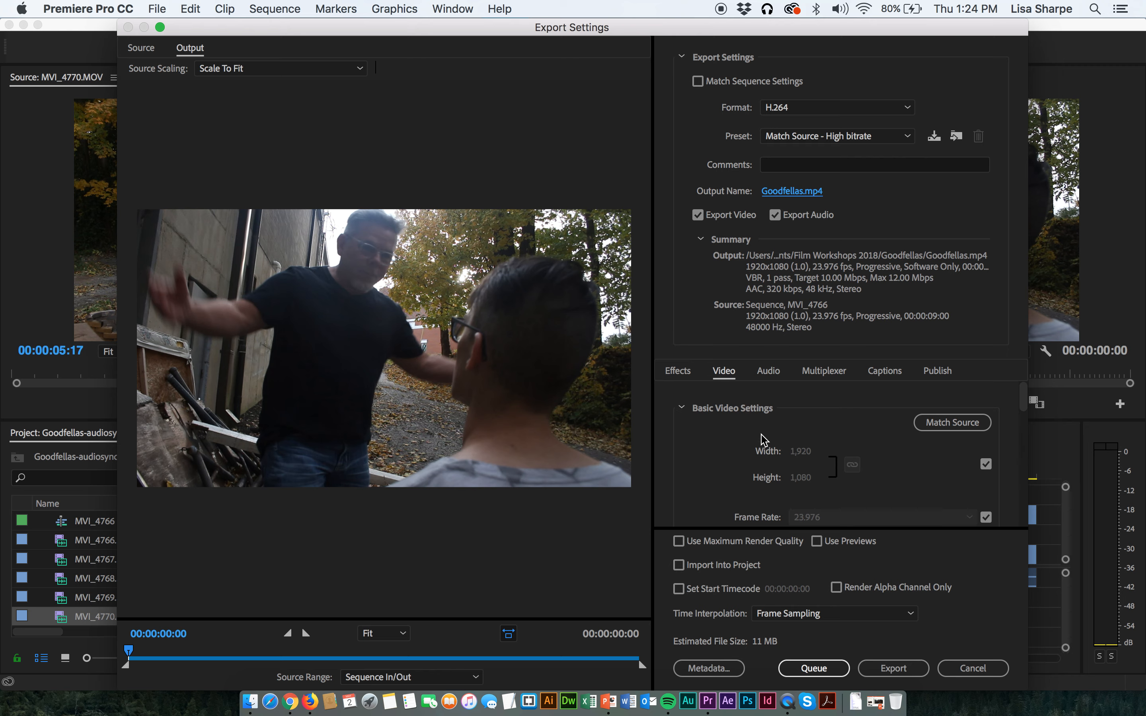
Enable Use Maximum Render Quality and export the MVI_4766 sequence
left_click(681, 542)
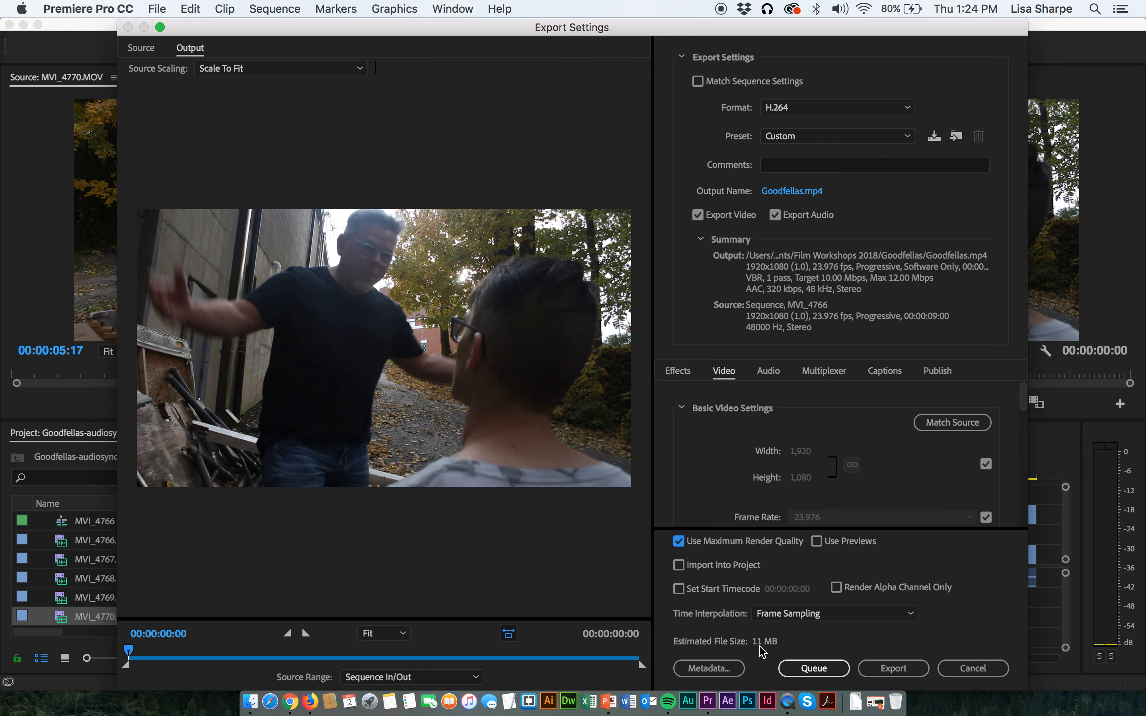
left_click(885, 669)
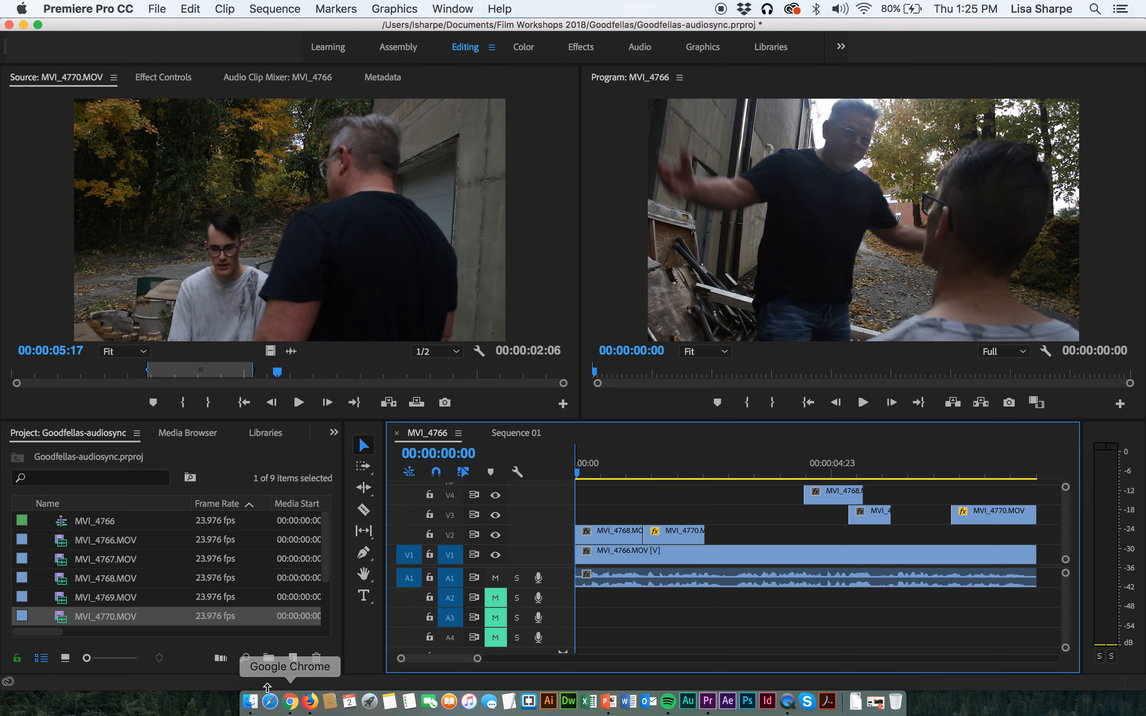
Switch to Finder and search all files for goodfellas, refining the search to goodfellas.mp4
left_click(253, 703)
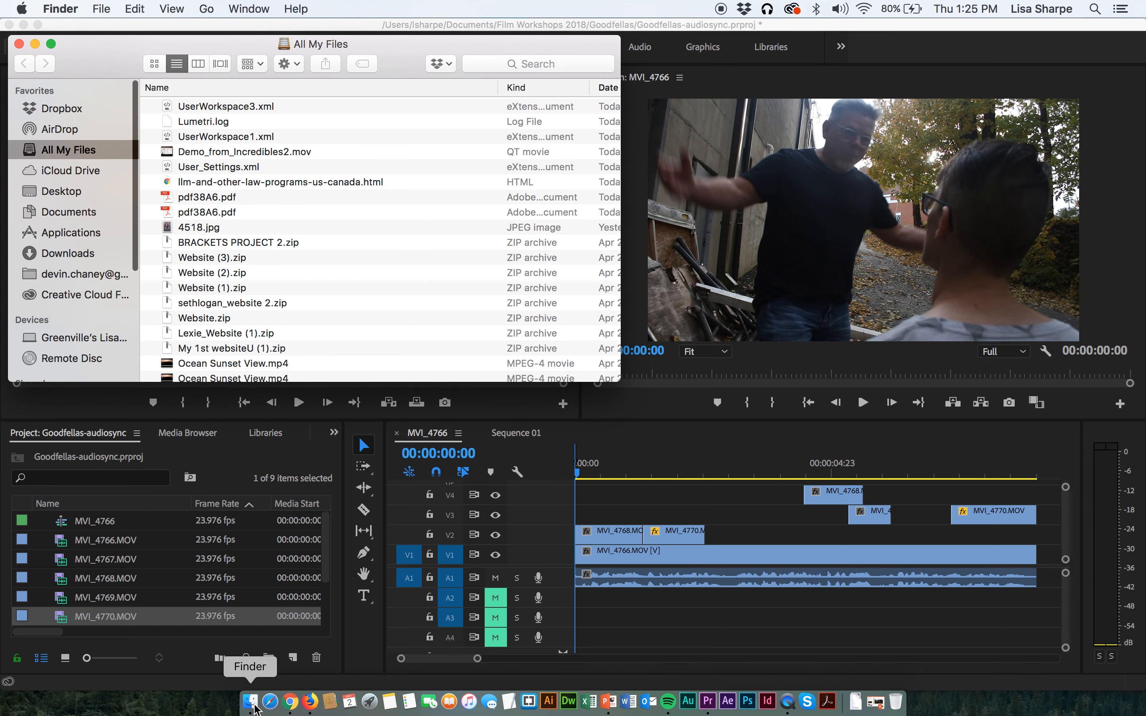
left_click(506, 64)
type("goo")
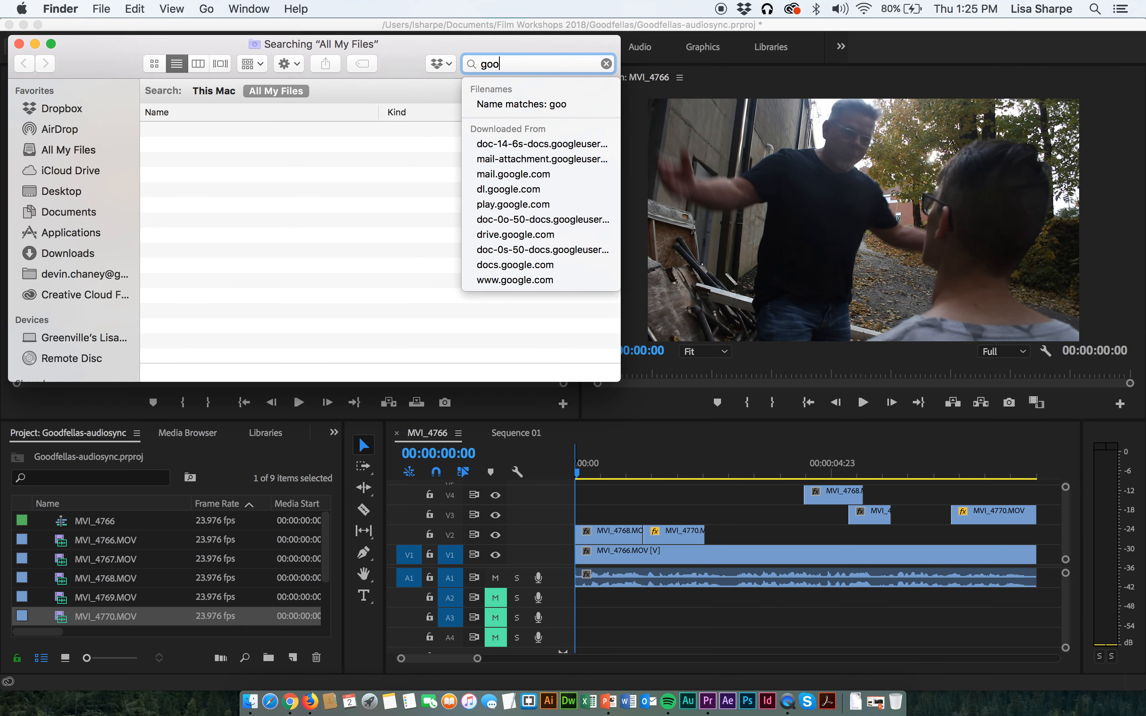
type("df")
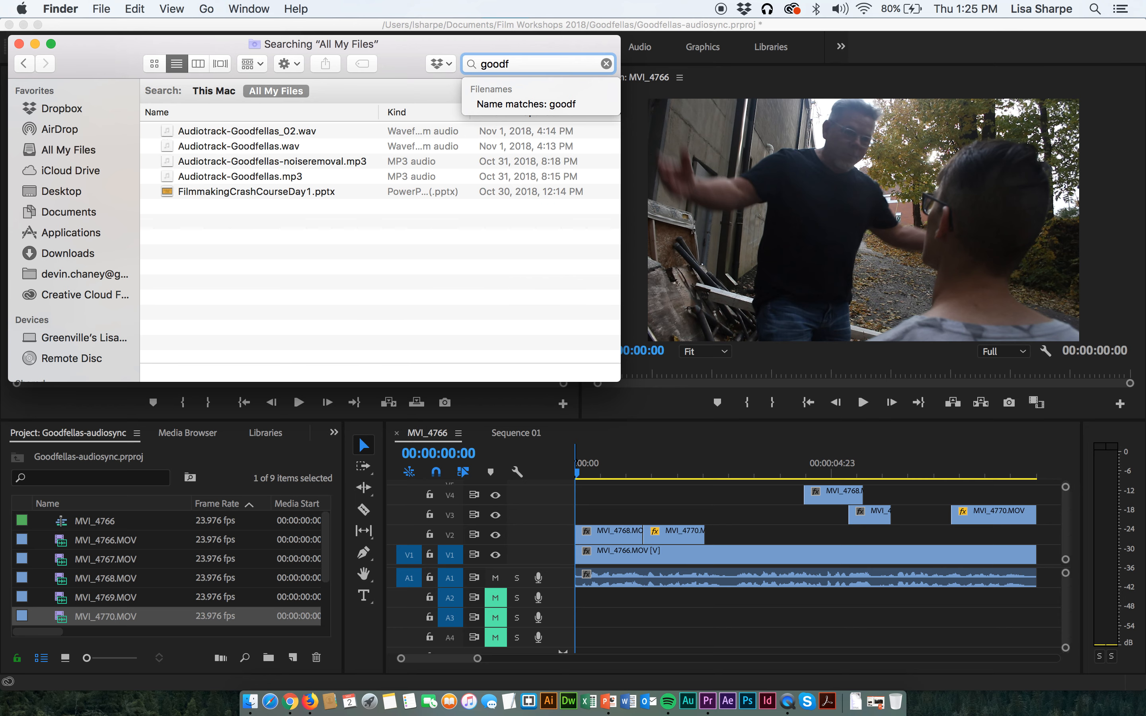
type("ellas")
key("Return")
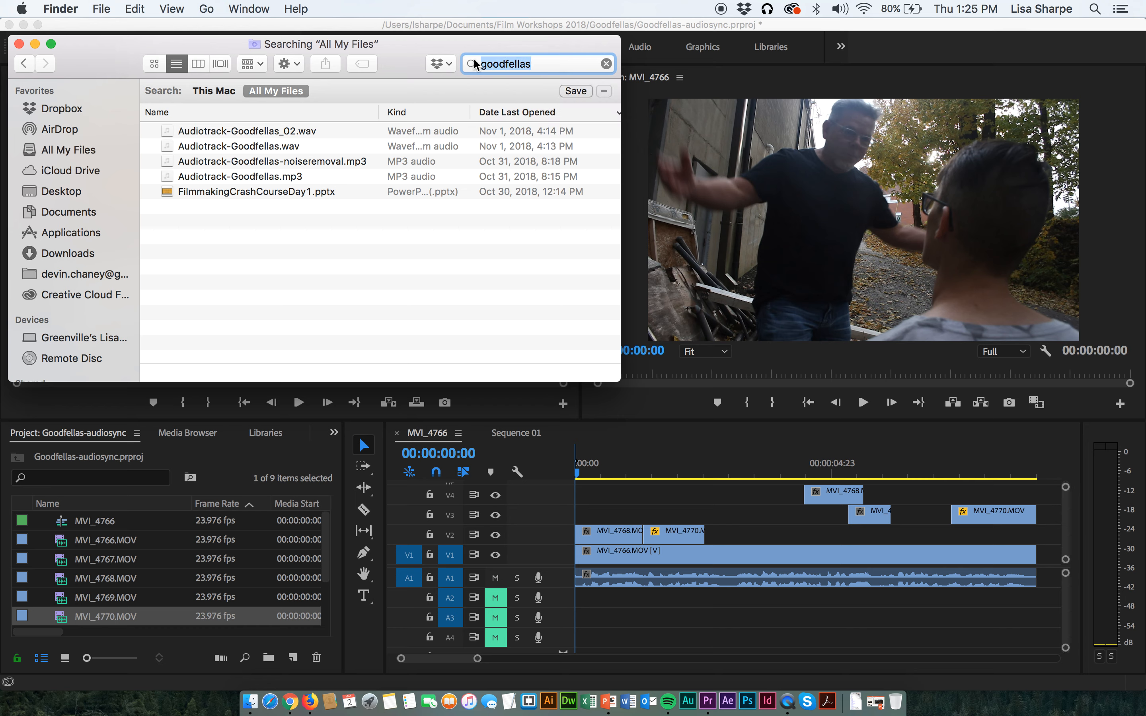
left_click(534, 62)
type(".")
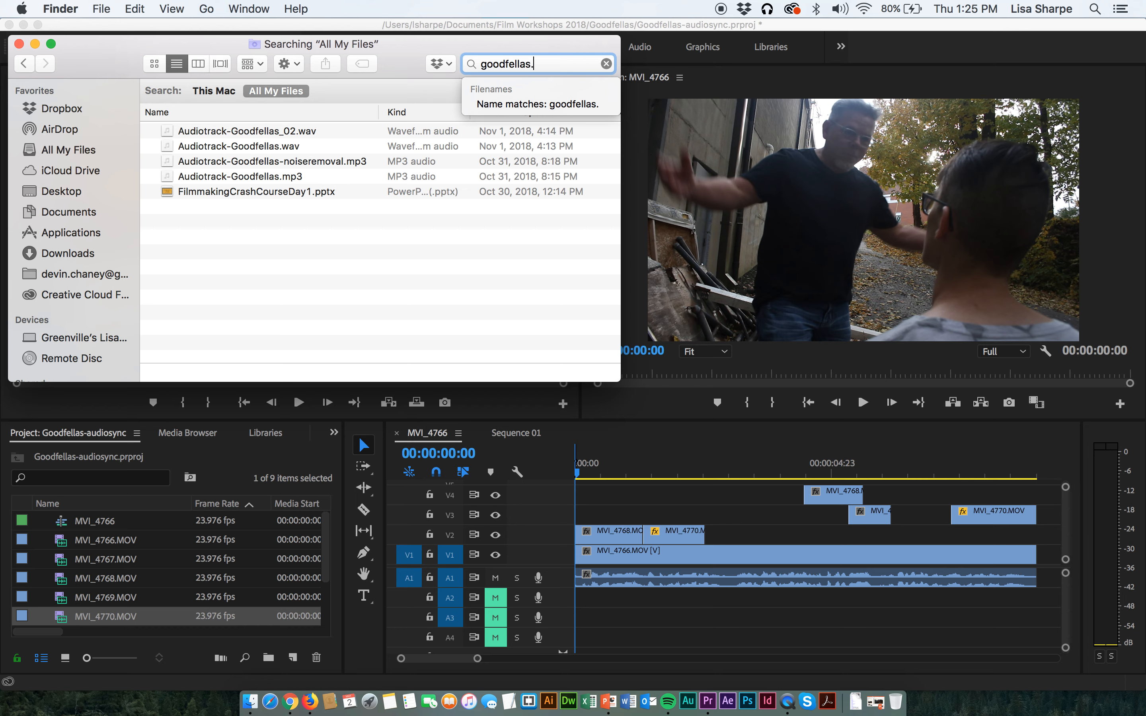
type("mp4")
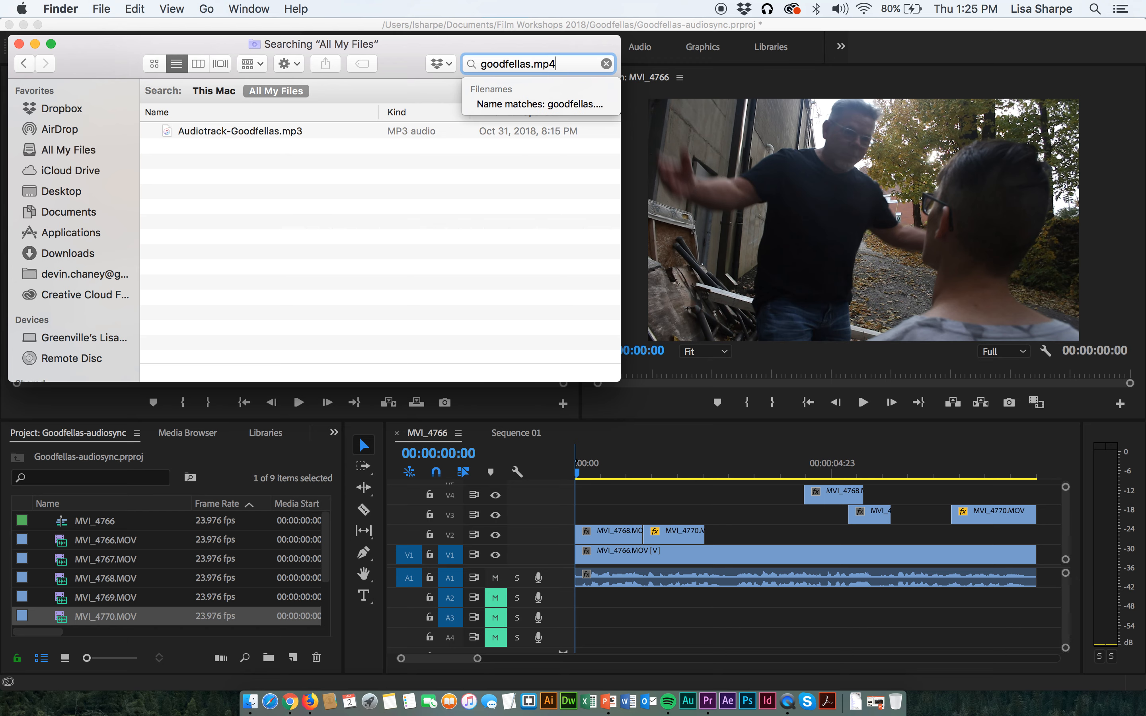
key("Return")
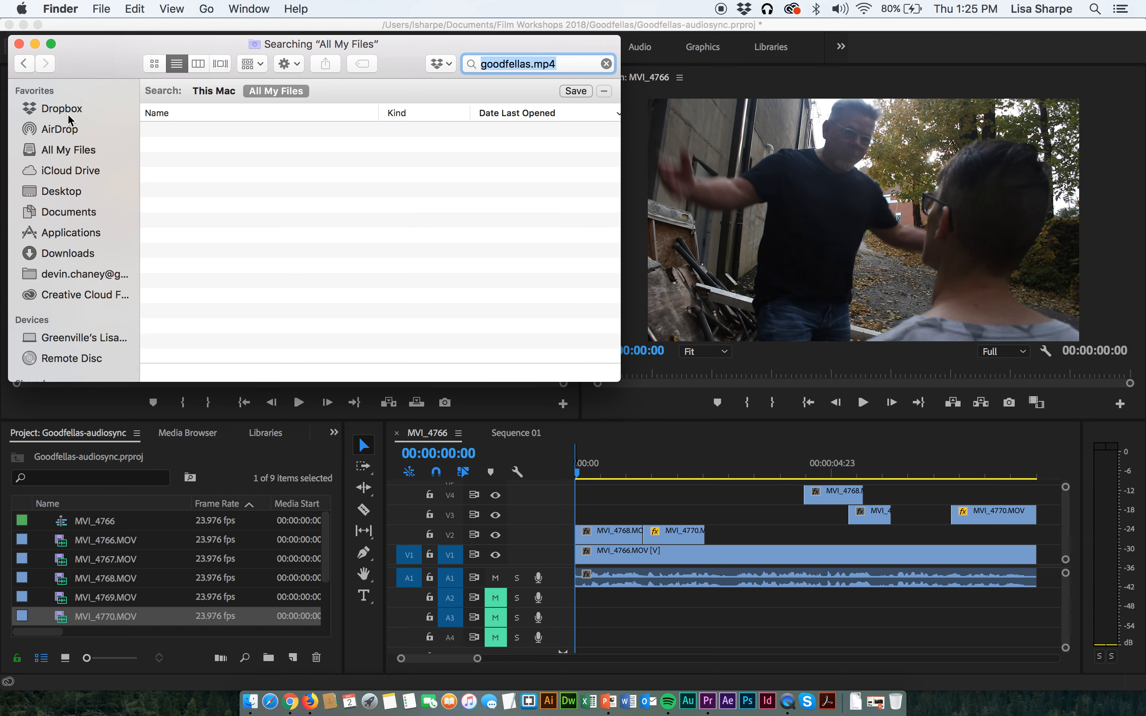
Browse to Documents, Film Workshops 2018, Goodfellas and select the exported Goodfellas.mp4 file
left_click(71, 151)
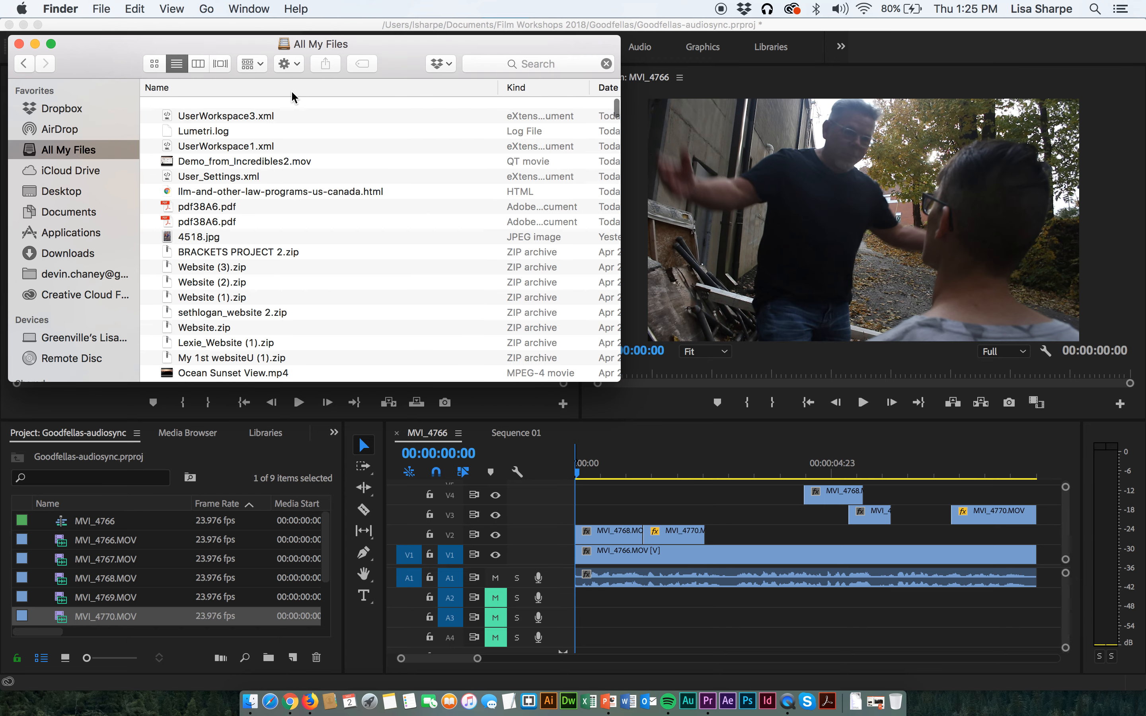
scroll(292, 97, "down", 3)
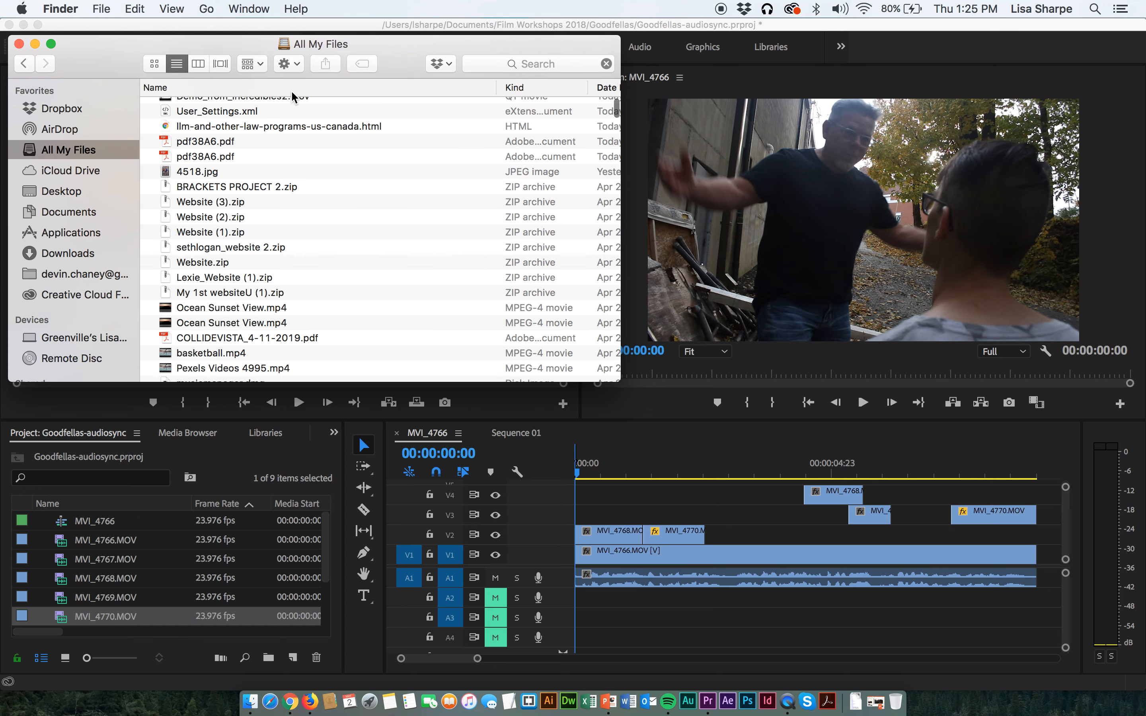
left_click(60, 210)
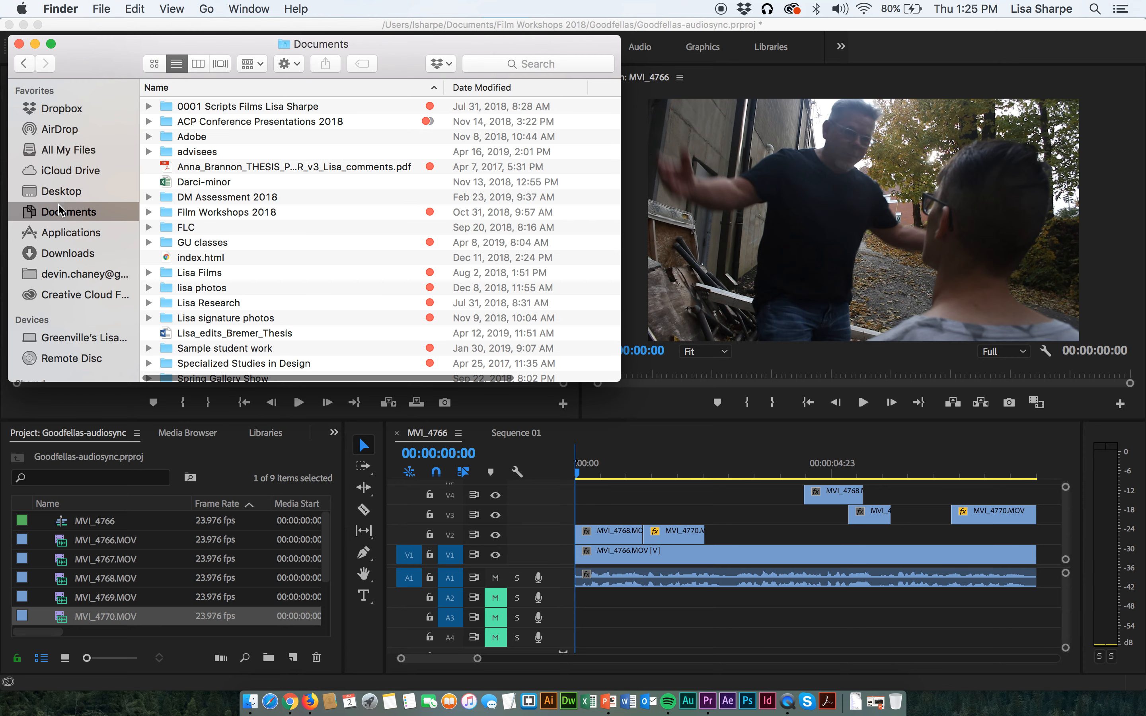
double_click(229, 211)
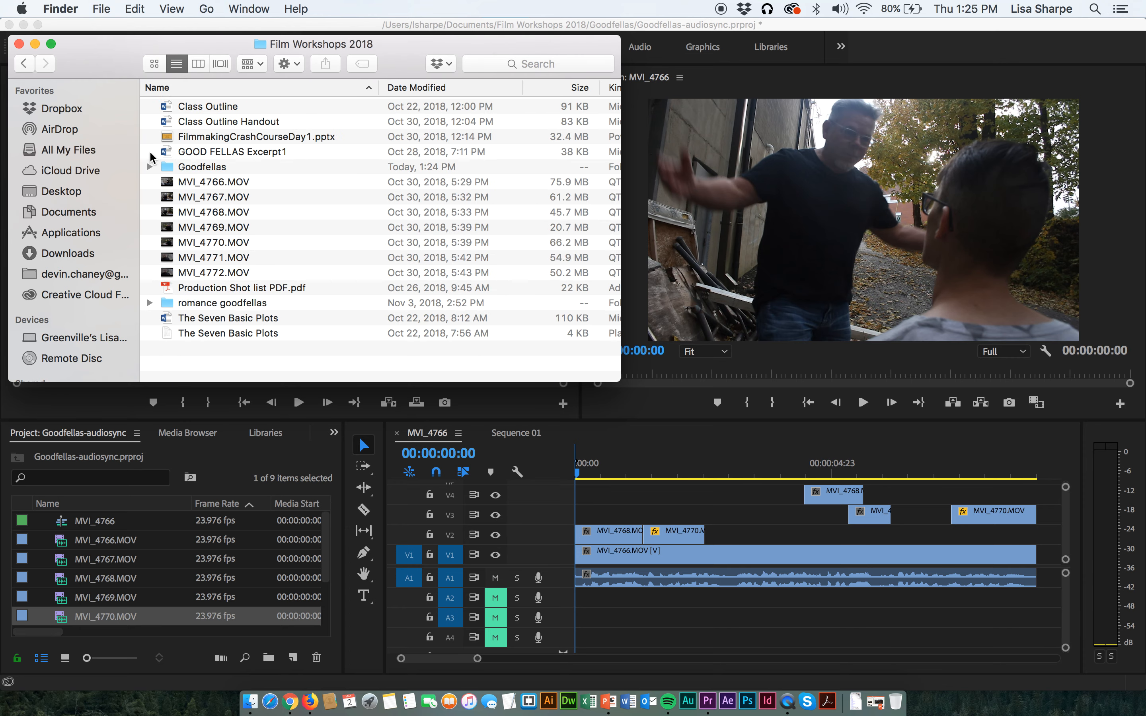
left_click(153, 166)
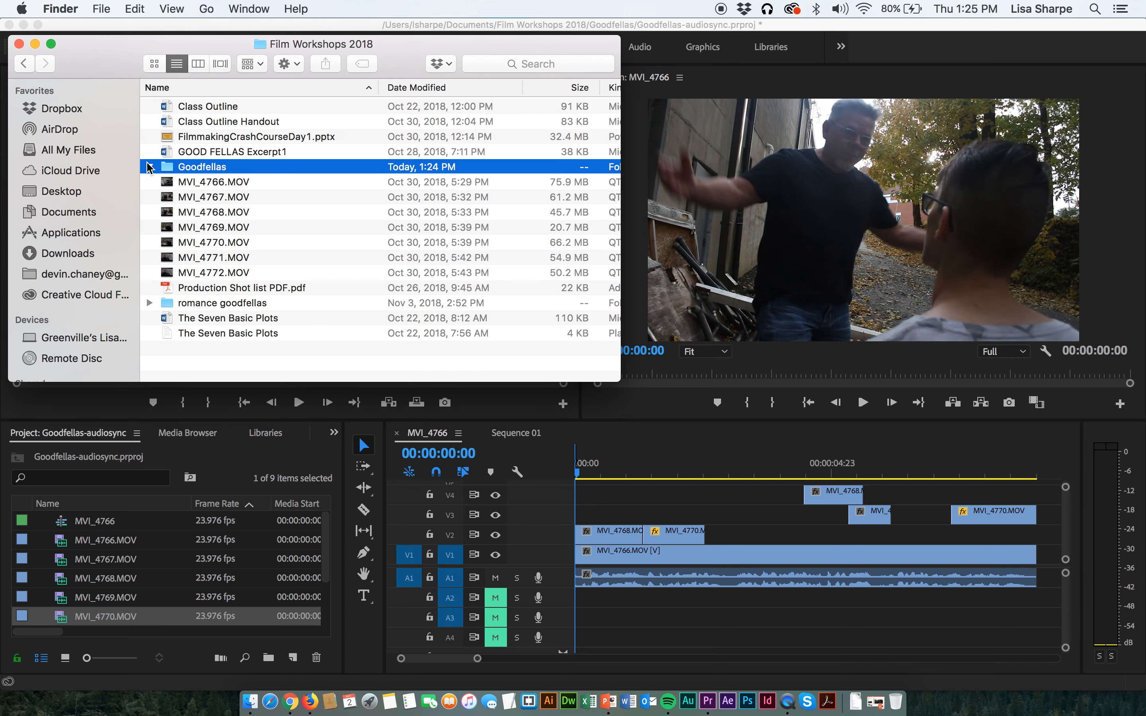
double_click(167, 167)
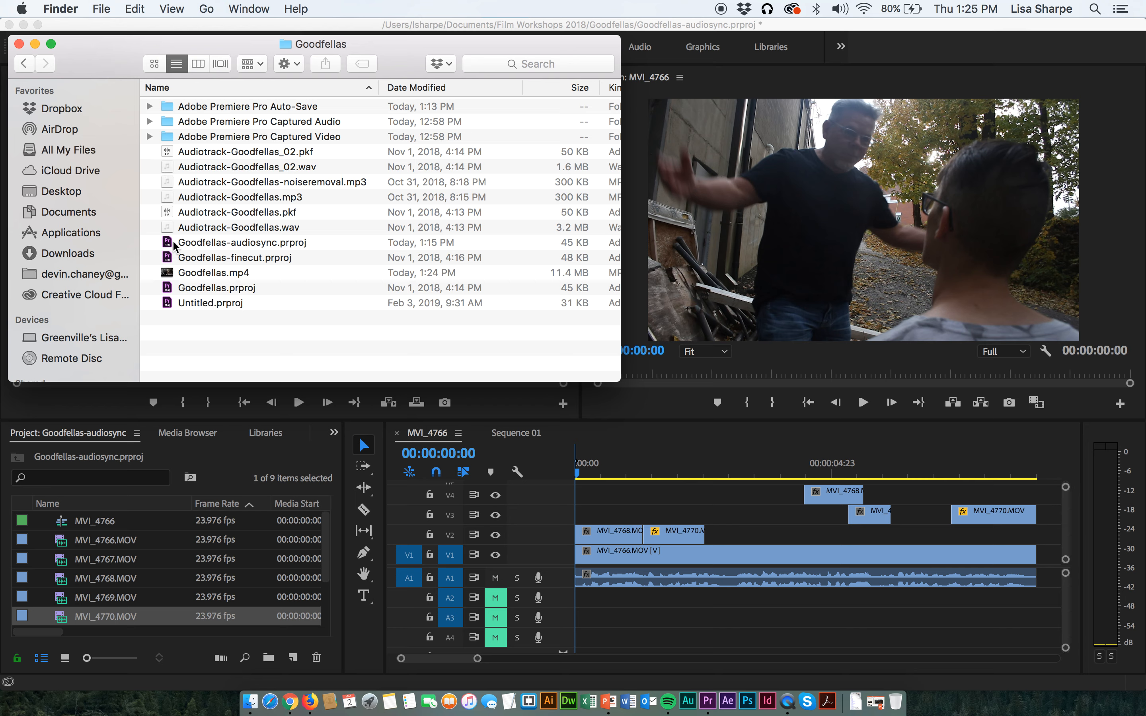
left_click(173, 273)
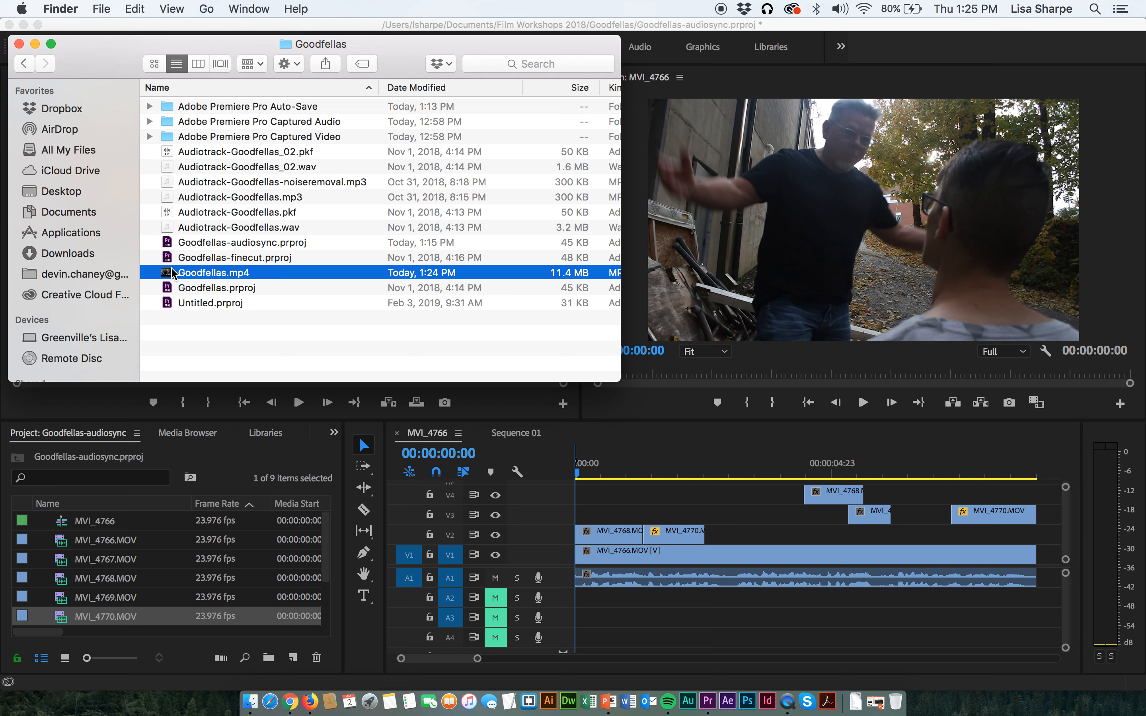